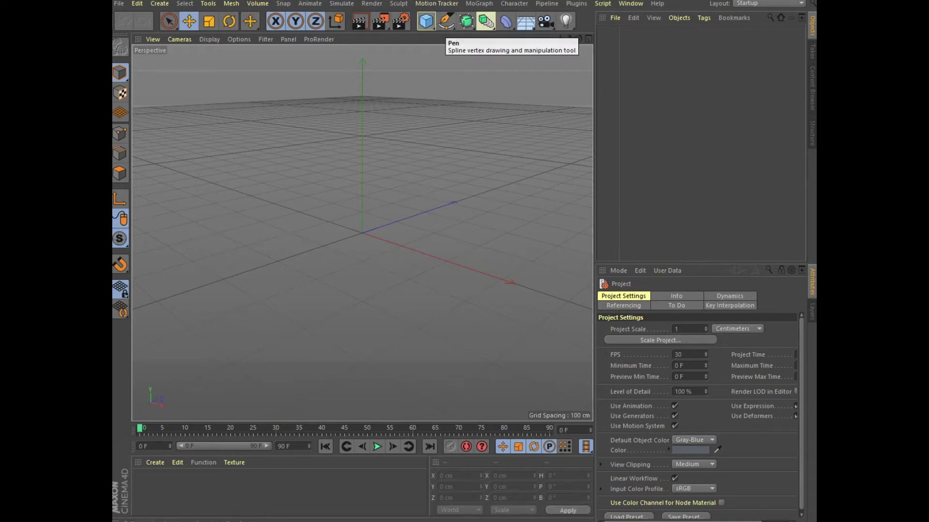
Step: Add a text spline with its Align set to Middle
left_click_drag(446, 21, 618, 56)
left_click(617, 57)
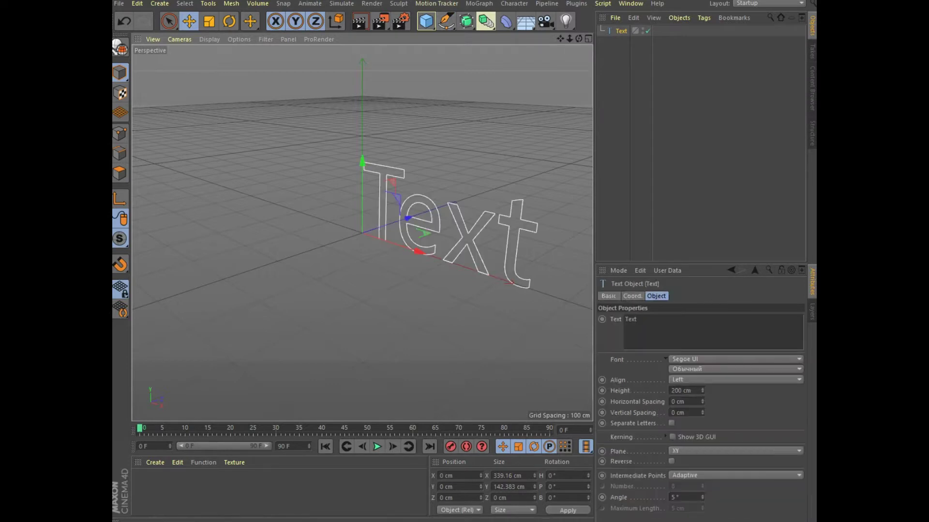
left_click(735, 380)
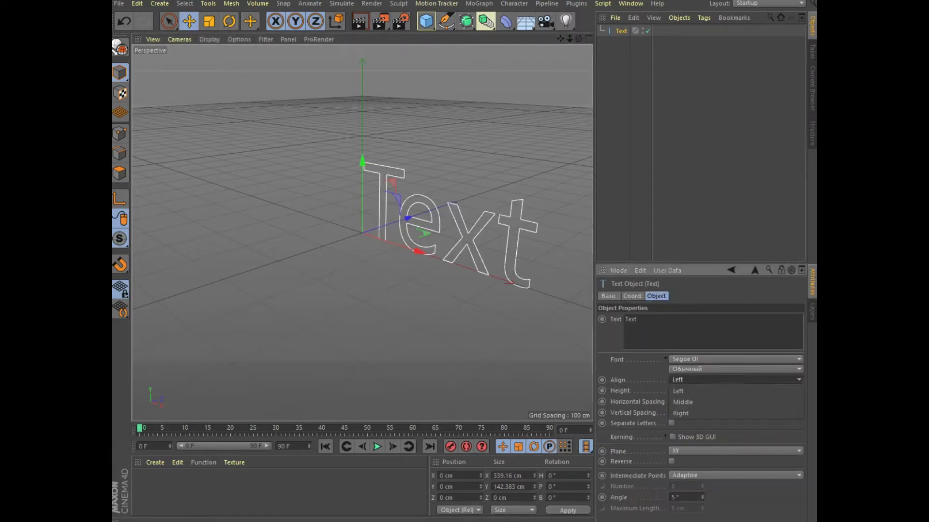
left_click(683, 402)
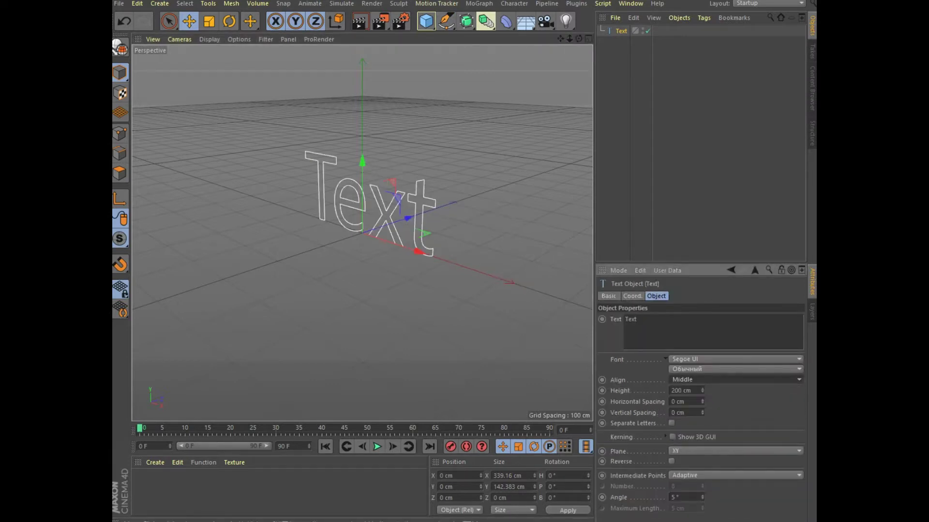
mouse_move(579, 39)
left_mouse_down()
mouse_move(561, 34)
mouse_move(573, 38)
left_mouse_up()
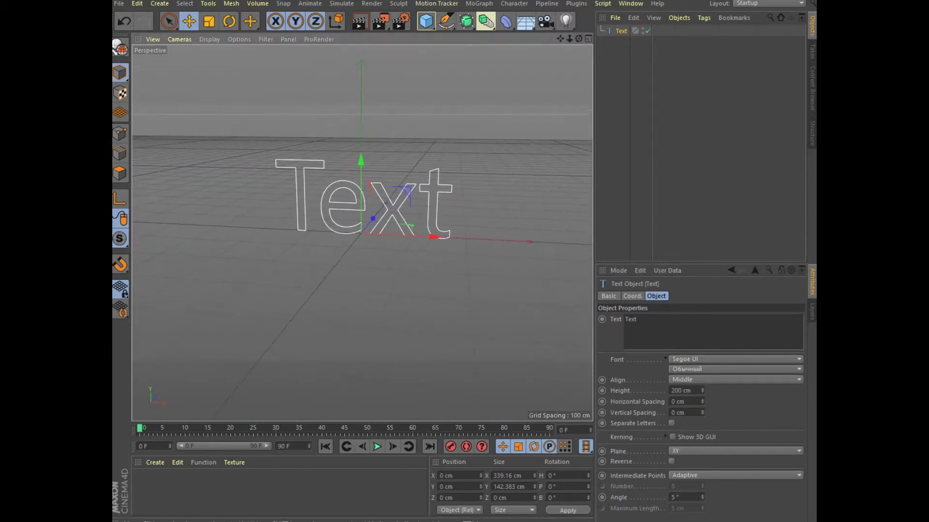
Step: Replace the default text with 'Happy'
double_click(630, 319)
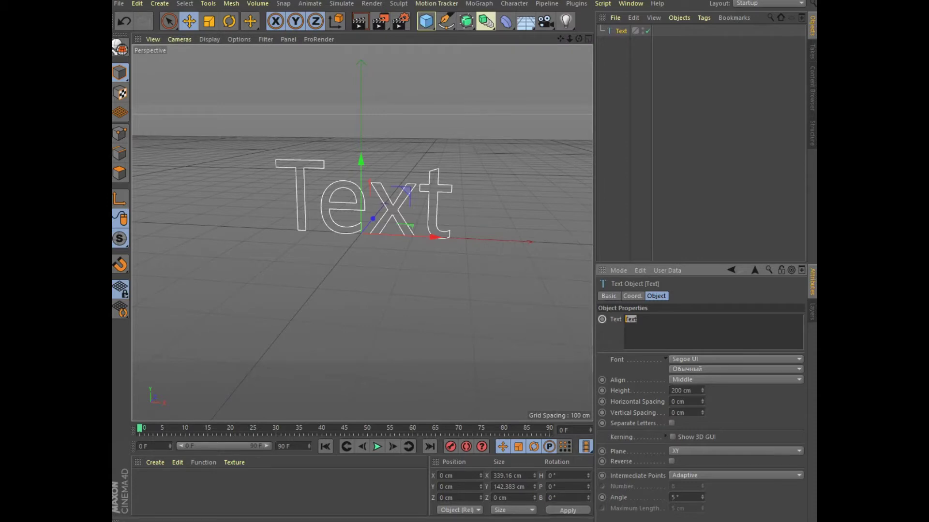
type("Ha")
type("ppy")
key("Tab")
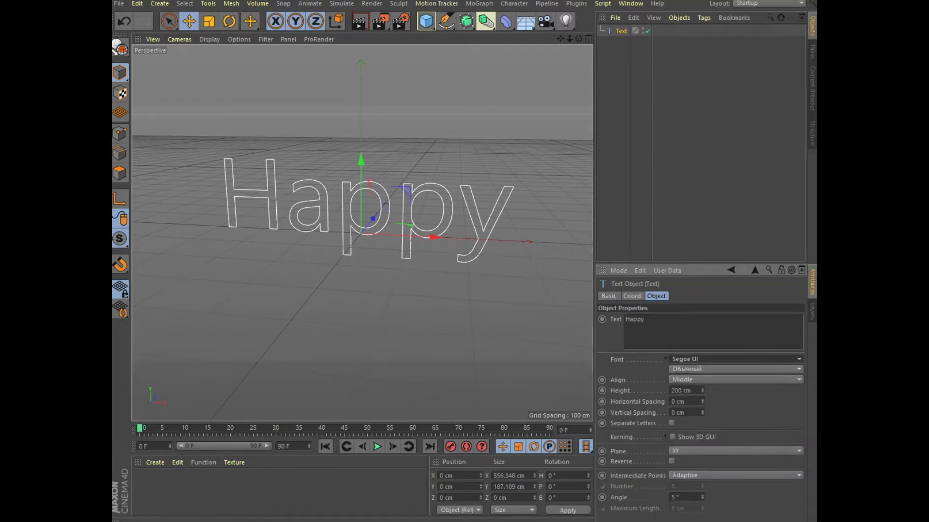
Step: Set the Happy text's font to Lucida Sans Typewriter Bold, then add a circle spline
left_click(735, 359)
scroll(732, 265, "up", 2)
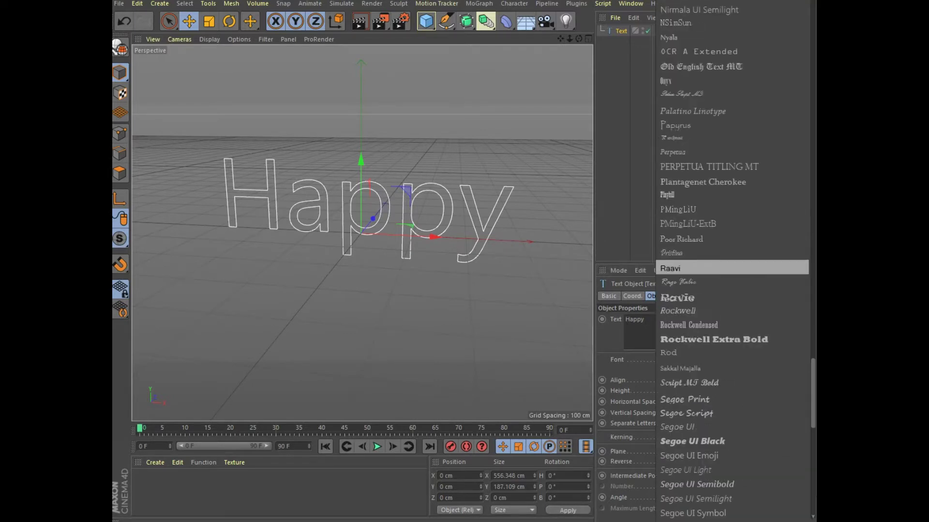
scroll(731, 197, "up", 1)
scroll(731, 264, "up", 7)
scroll(731, 201, "up", 6)
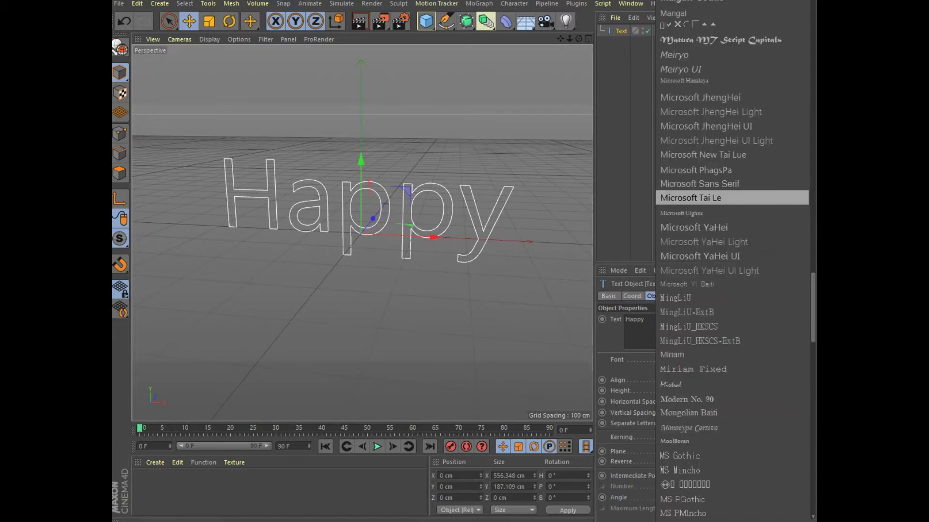
scroll(731, 198, "up", 5)
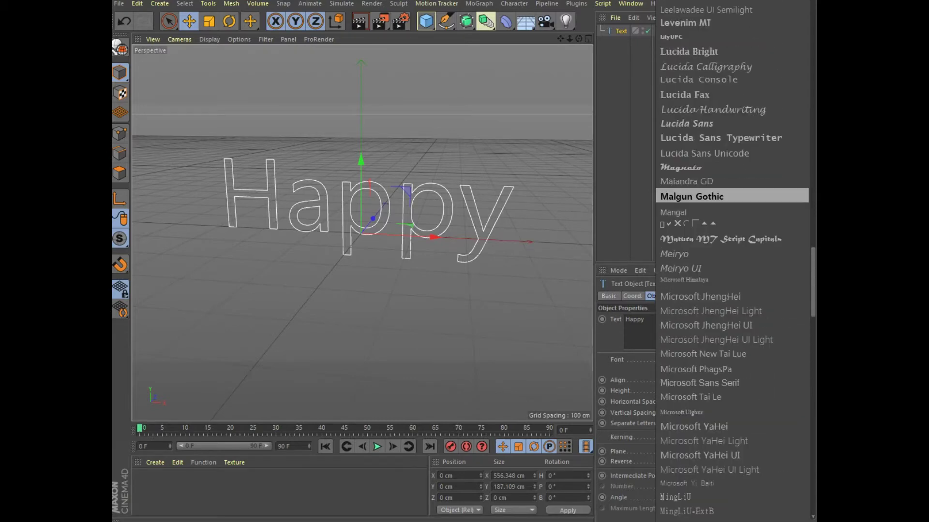
left_click(721, 137)
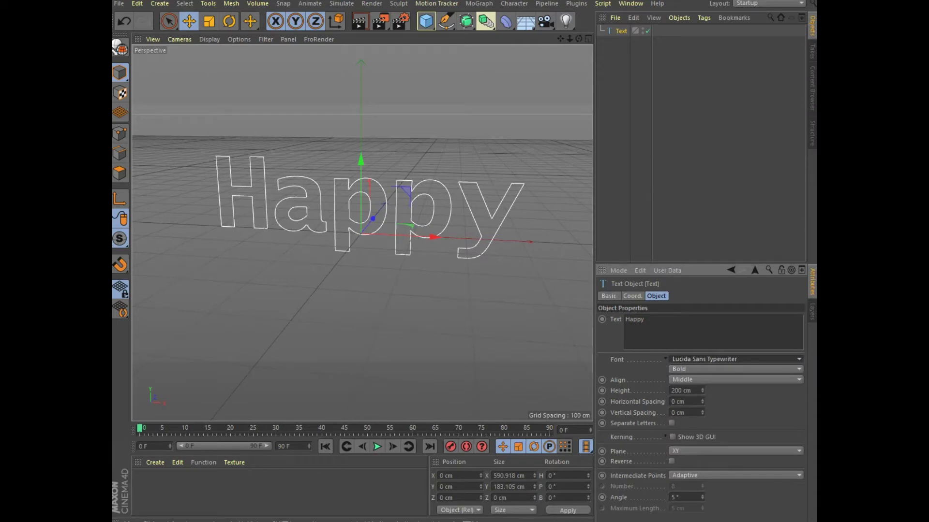
left_click(446, 20)
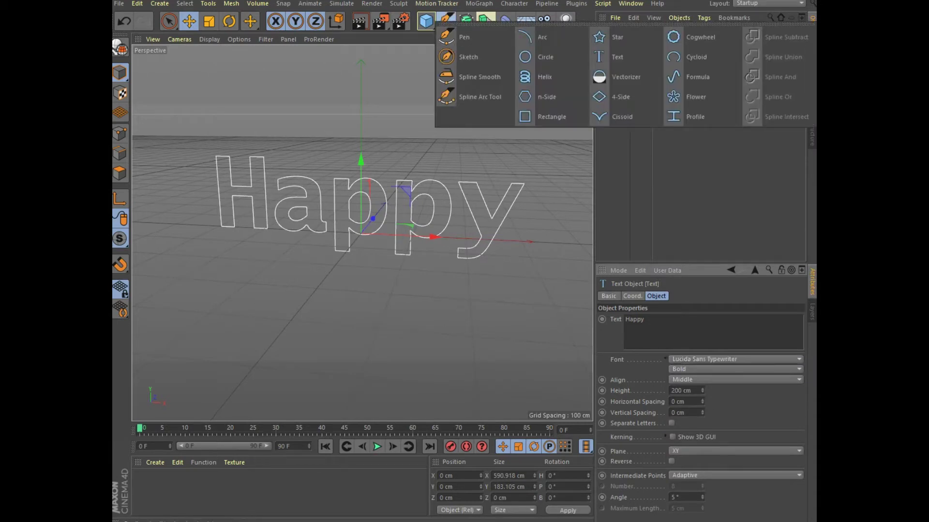
left_click(542, 56)
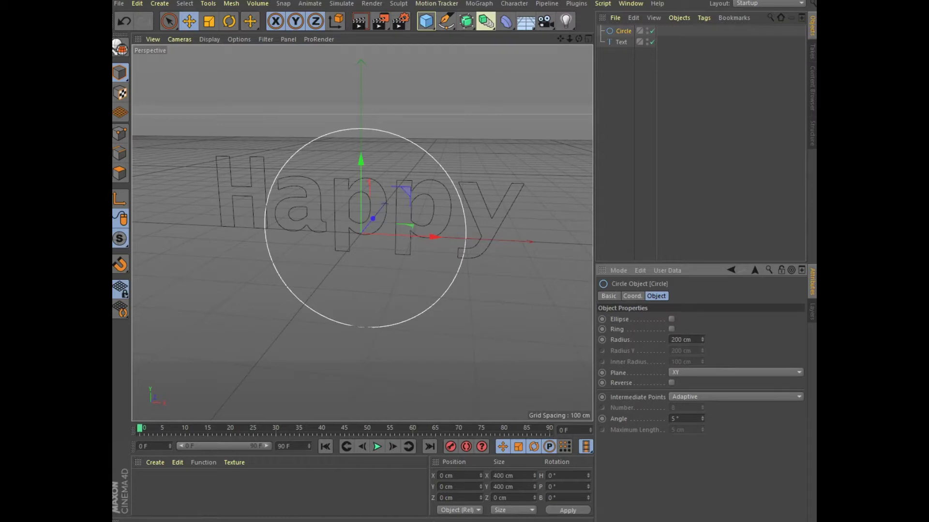
Step: Set the circle spline's radius to 10 cm
double_click(676, 339)
type("10")
key("Return")
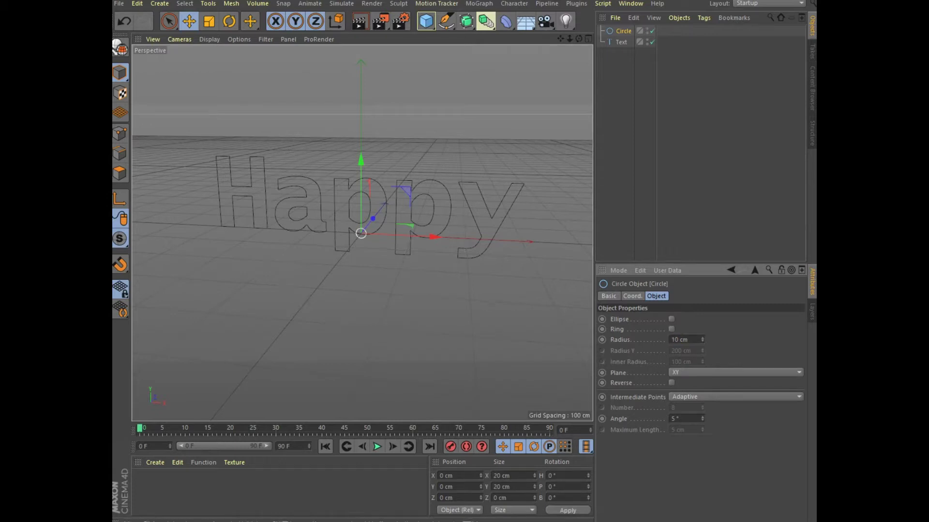
Step: Move the circle over the text to roughly X 33 cm, Y 59 cm
left_click_drag(361, 242, 358, 213)
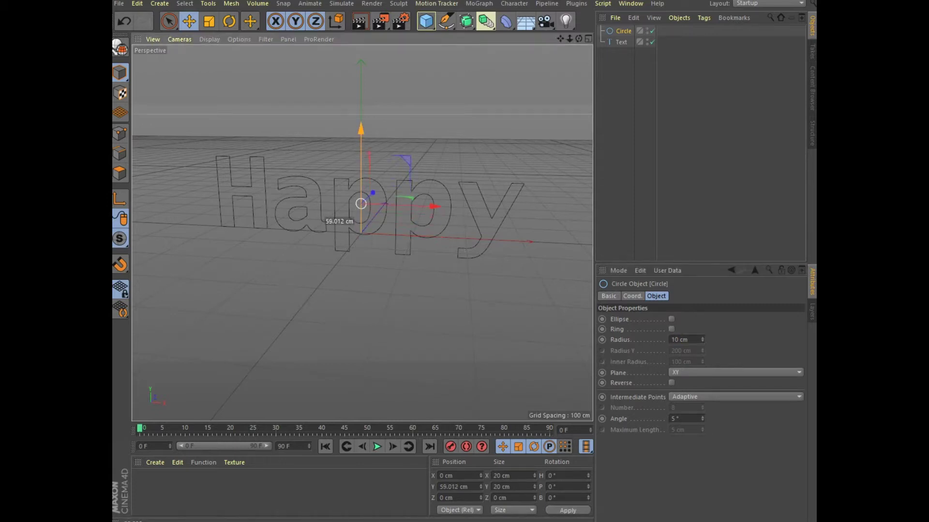
left_click_drag(422, 207, 440, 206)
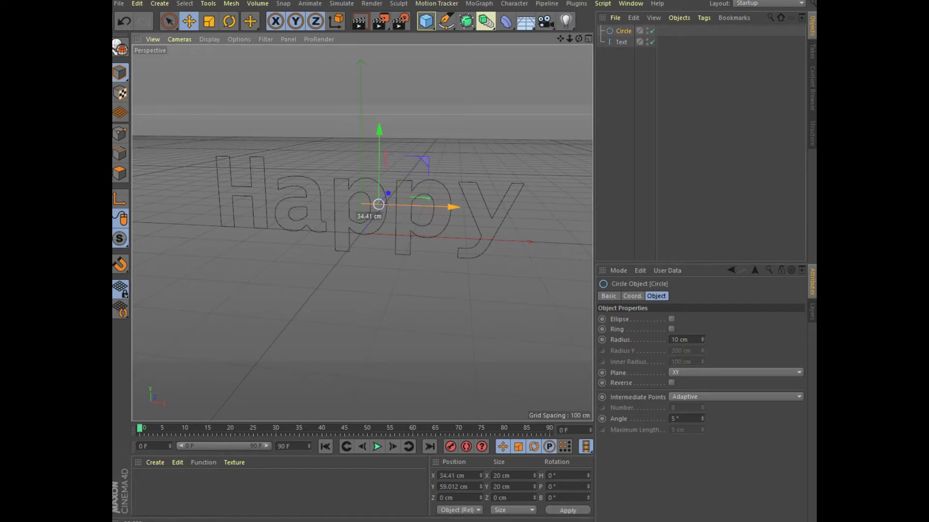
left_click_drag(435, 206, 434, 207)
left_click_drag(434, 206, 434, 207)
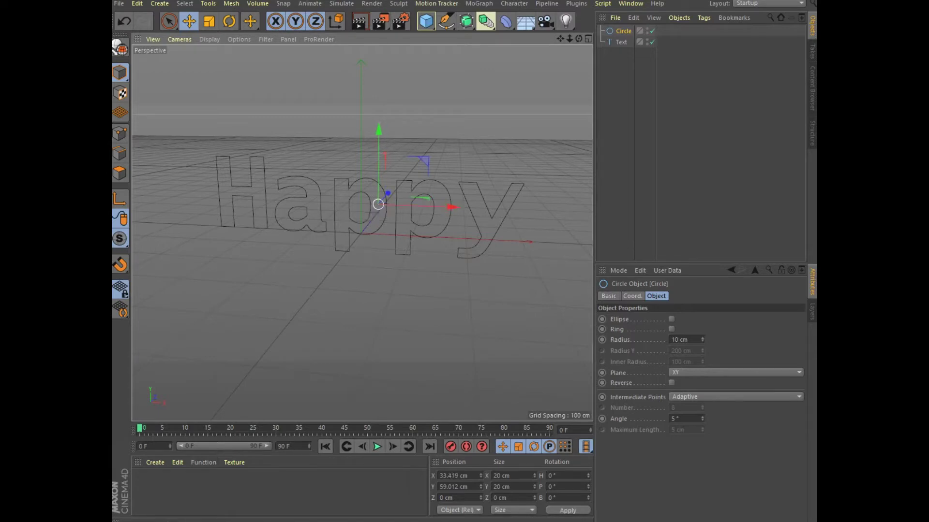
left_click(486, 21)
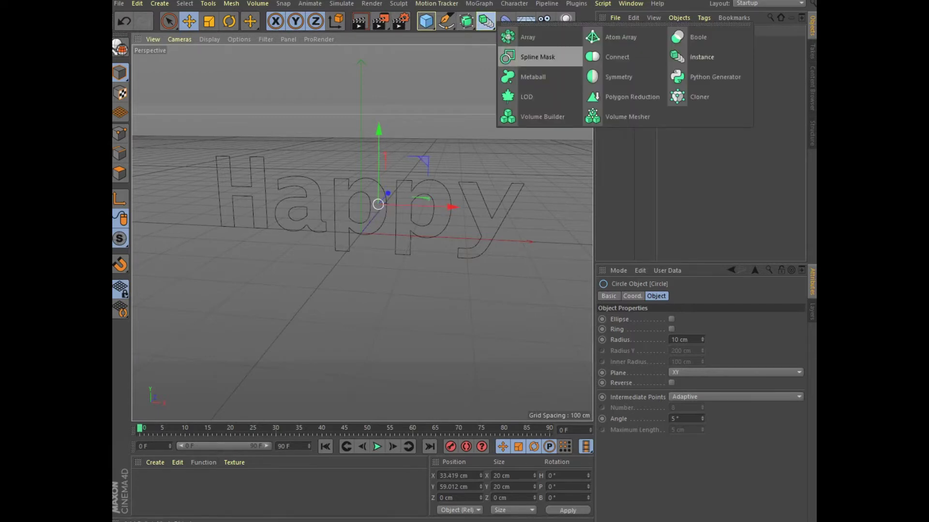
Step: Nest Circle and Text under a Spline Mask set to B subtract A, and add an Extrude
left_click(538, 57)
left_click(624, 42)
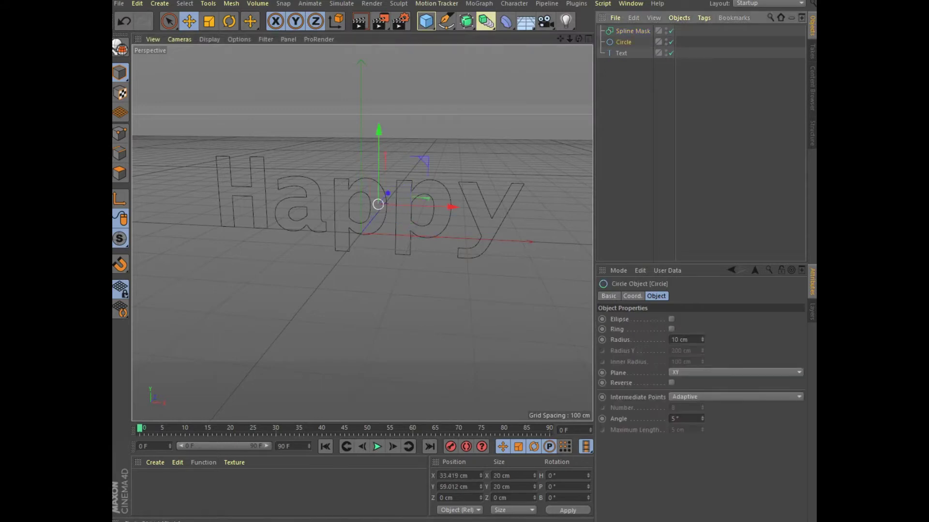
left_click(622, 53, "ctrl")
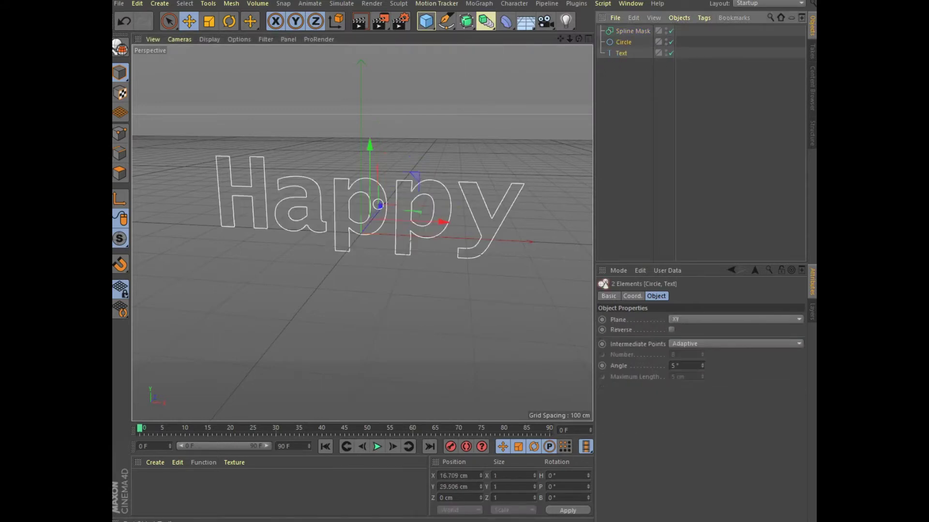
left_click_drag(623, 42, 631, 31)
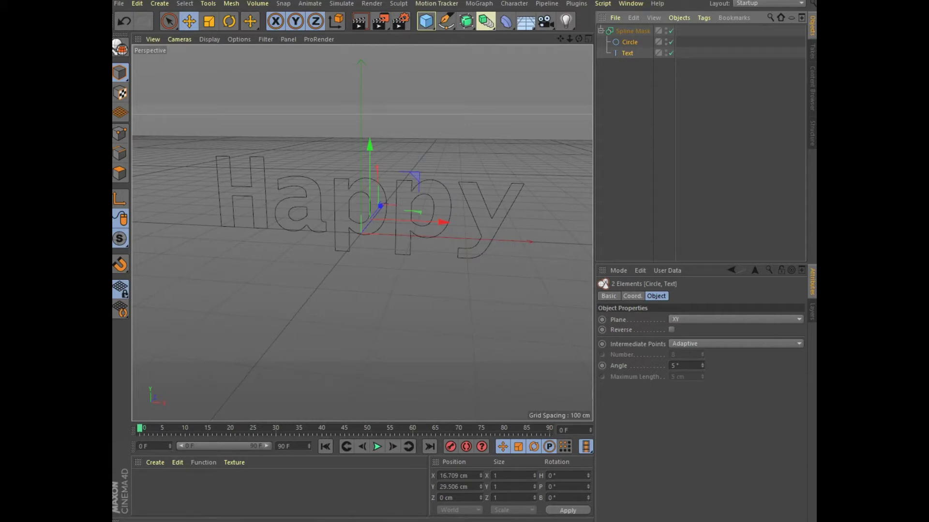
left_click(633, 31)
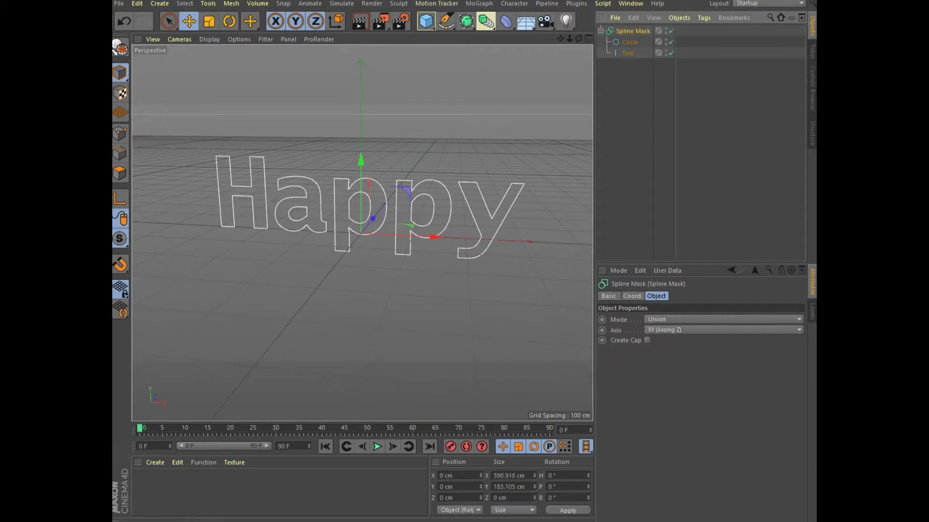
left_click(723, 319)
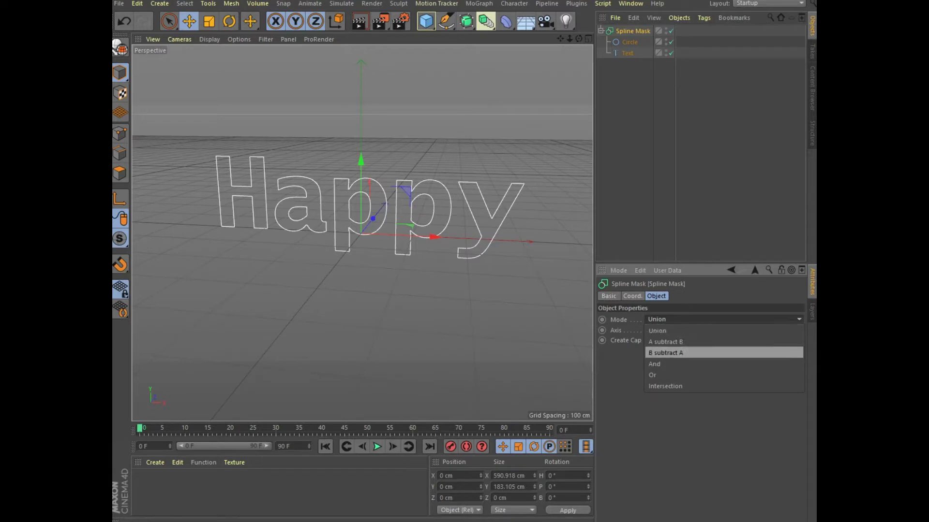
left_click(666, 353)
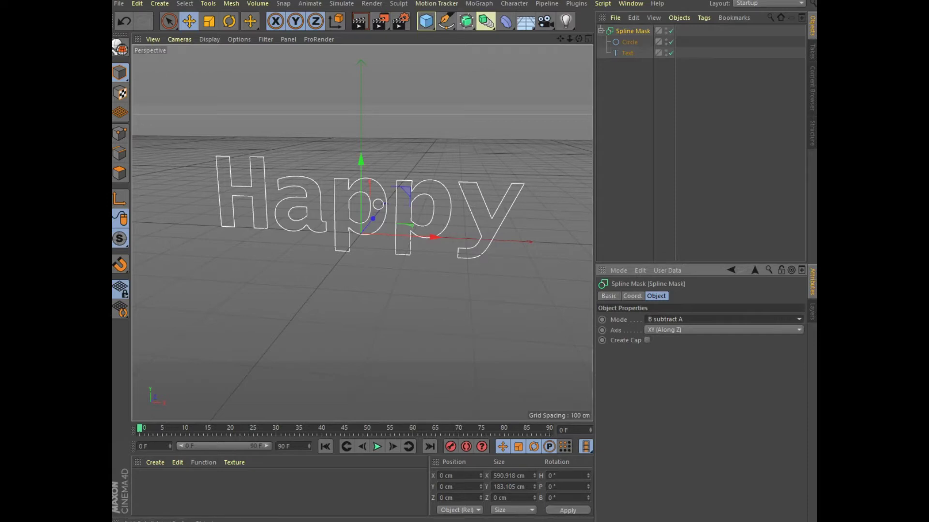
left_click(466, 21)
left_click(583, 36)
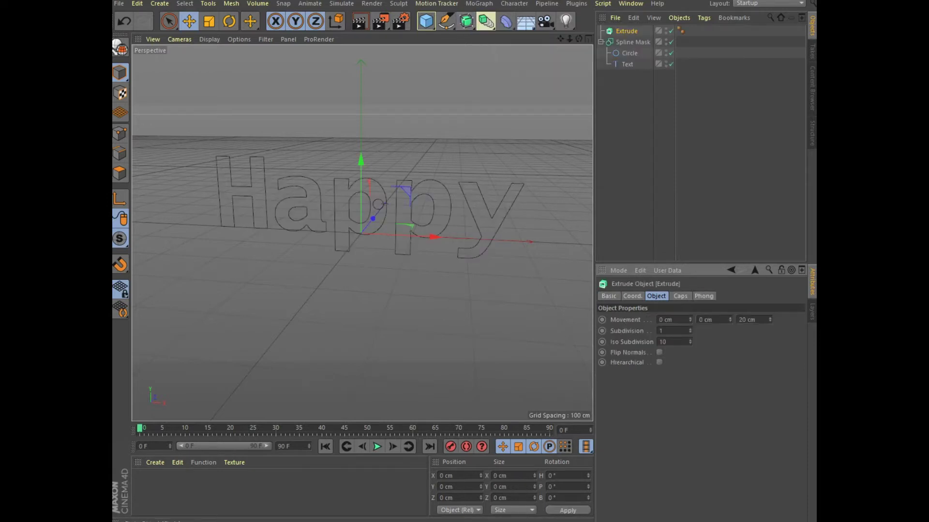
Step: Put the Spline Mask inside the Extrude and set its Movement Z to 5 cm
left_click_drag(633, 42, 626, 31)
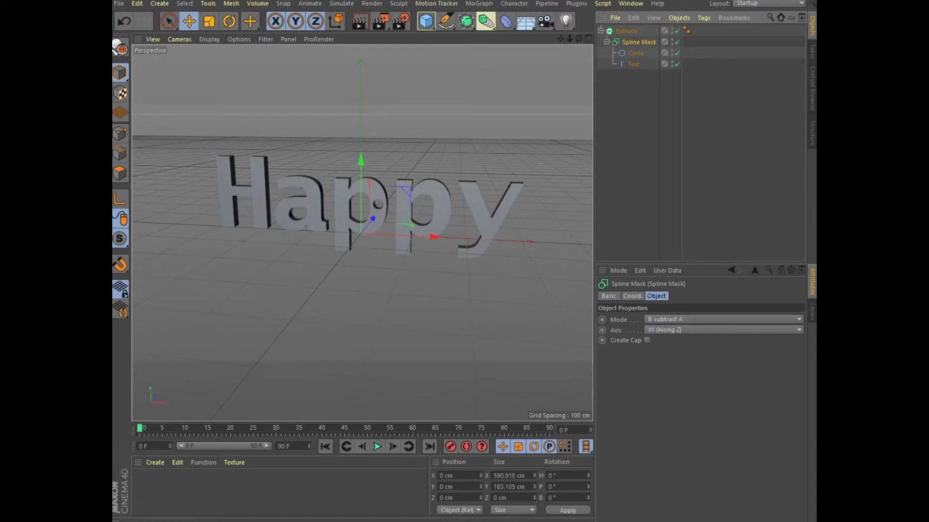
left_click(627, 30)
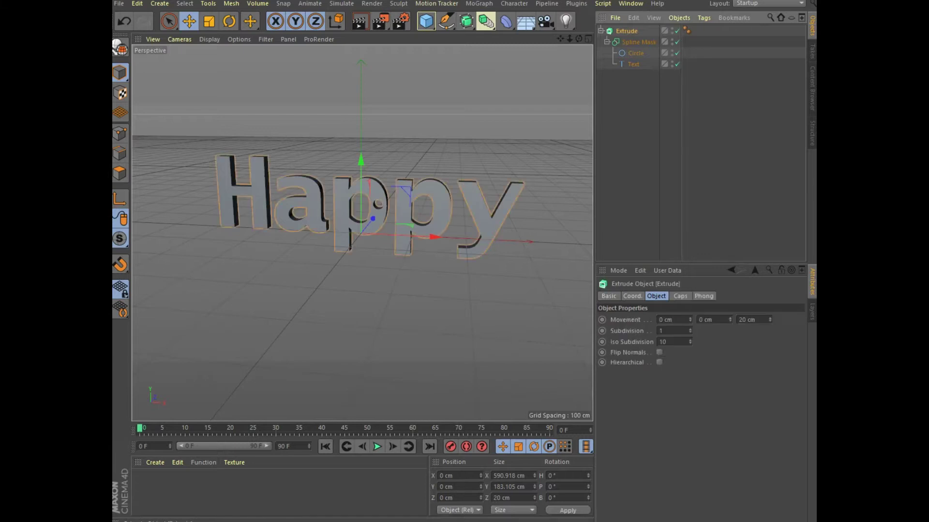
double_click(742, 320)
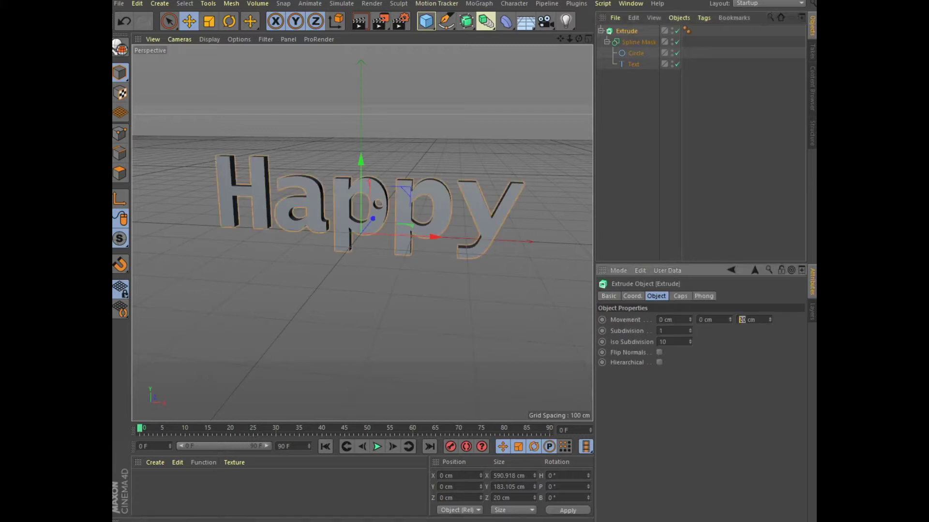
type("5")
key("Return")
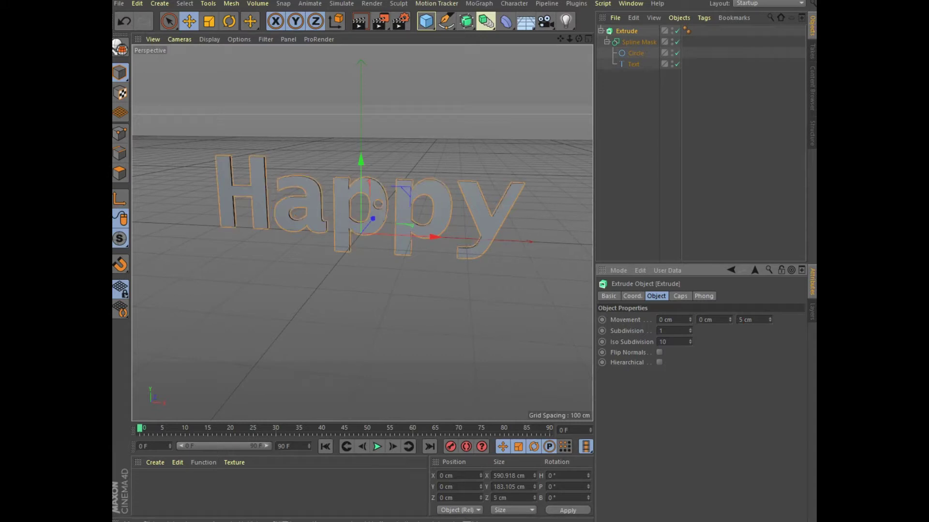
left_click_drag(579, 38, 530, 40)
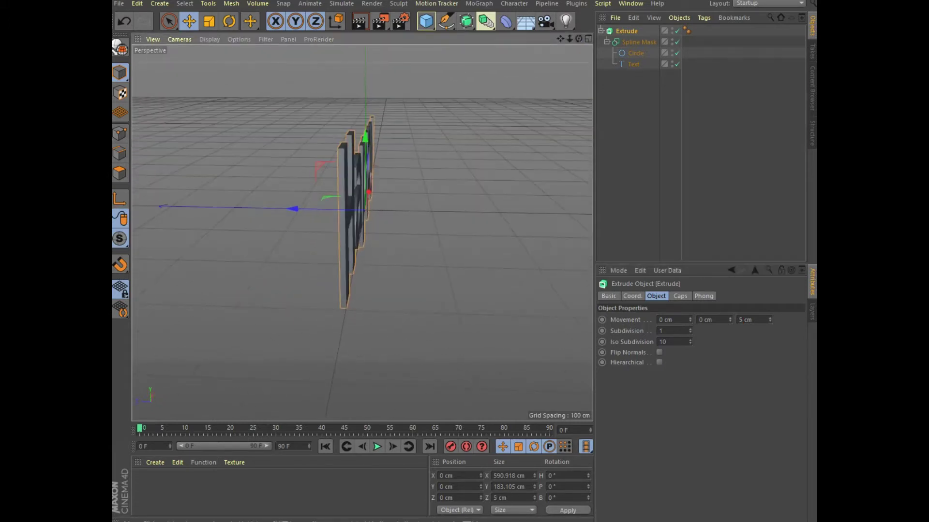
scroll(353, 315, "up", 5)
left_click_drag(578, 39, 593, 46)
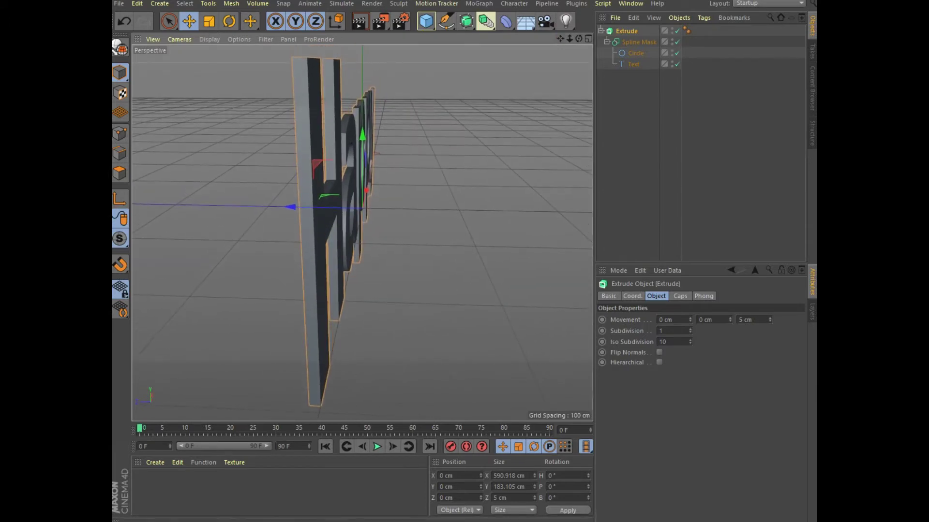
Step: Make the Extrude's start cap a Fillet Cap with 11 steps and 1 cm radius
left_click(680, 296)
left_click(747, 319)
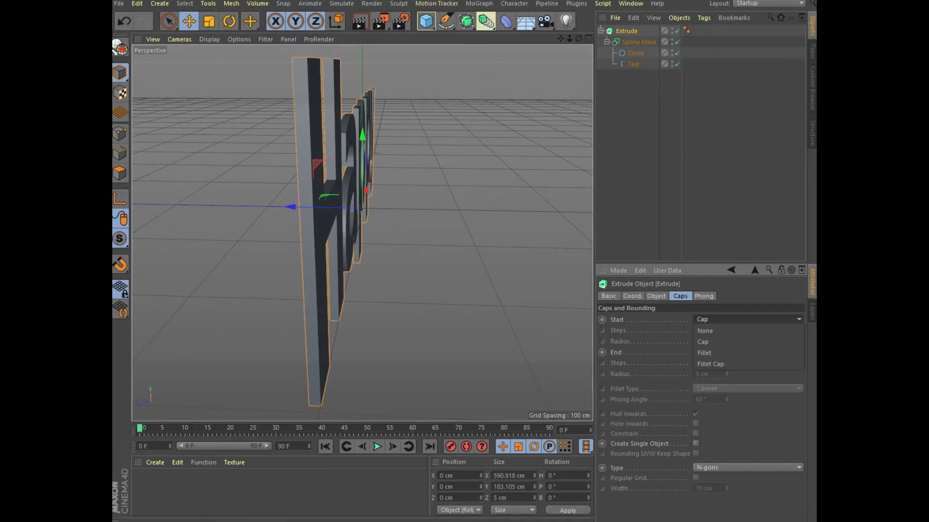
left_click(710, 364)
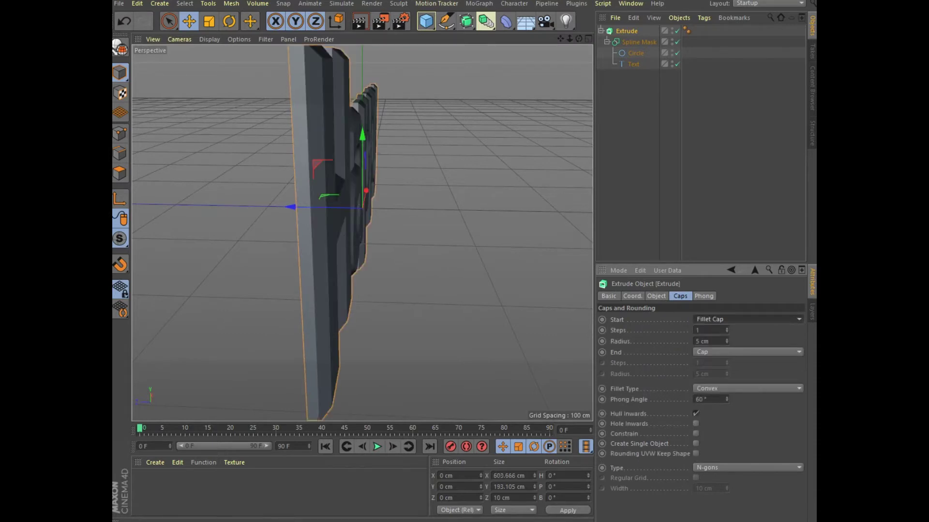
left_click(706, 329)
type("1")
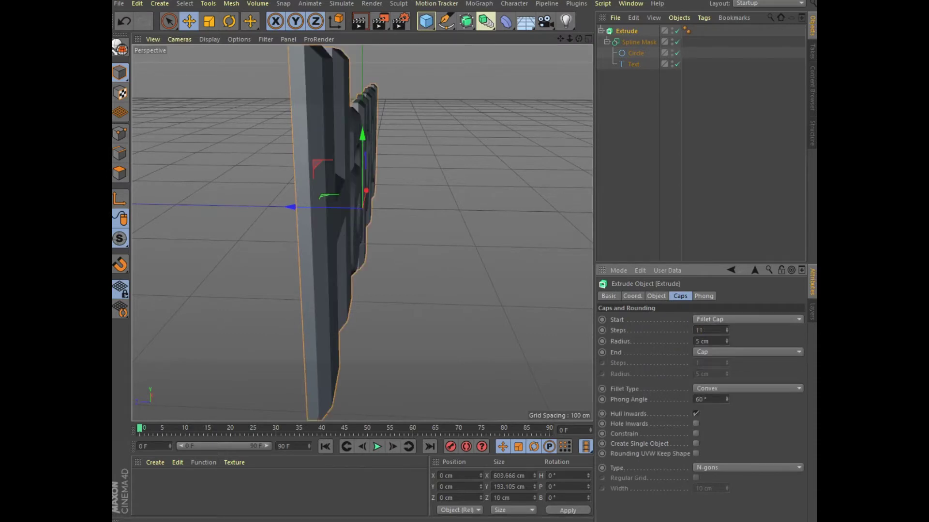
key("Tab")
type("1")
key("Return")
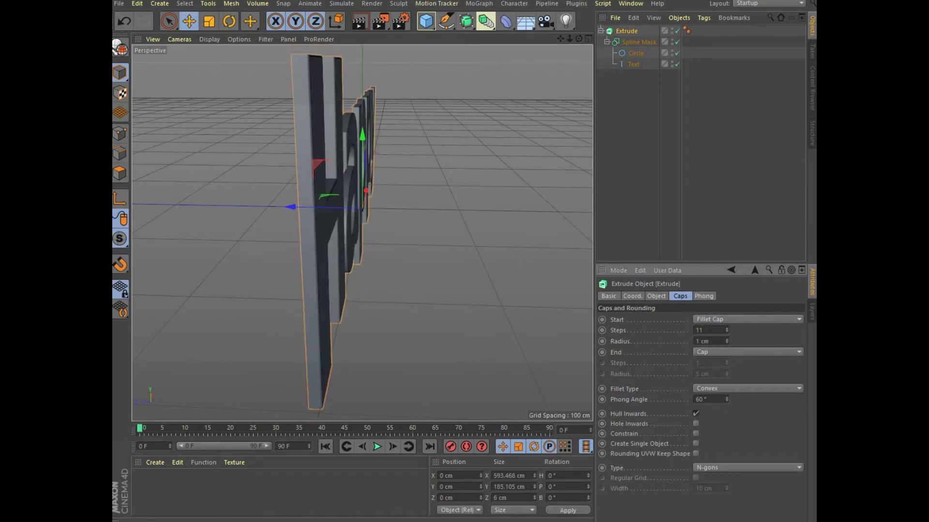
Step: Make the Extrude's end cap a Fillet Cap with 11 steps and 1 cm radius
left_click(747, 352)
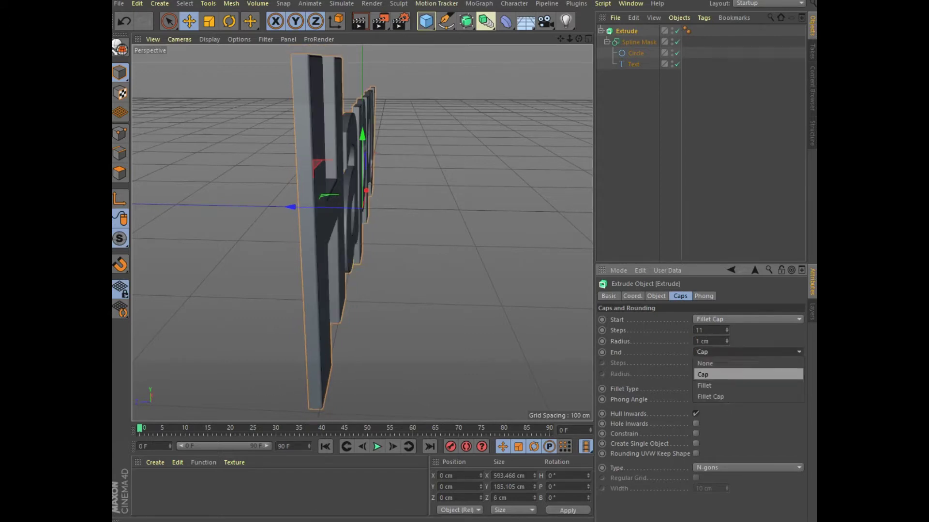
left_click(725, 397)
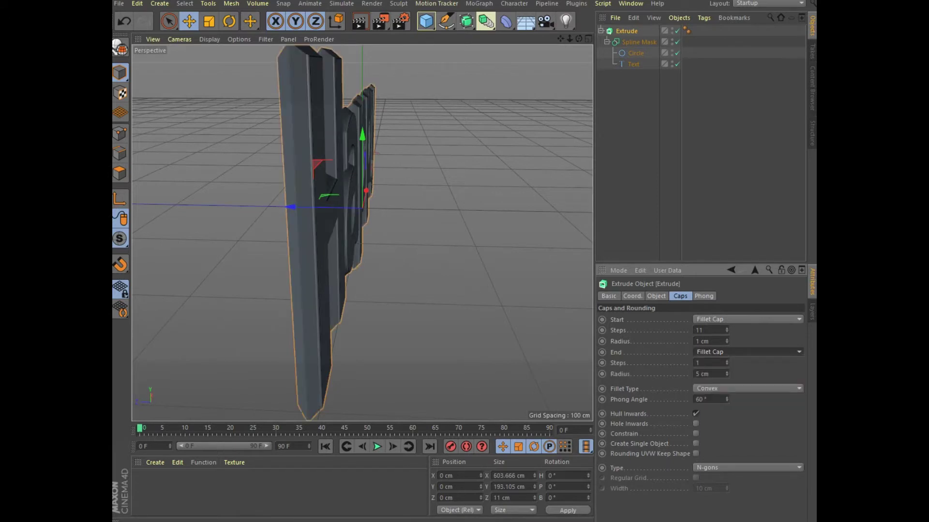
double_click(698, 363)
type("1")
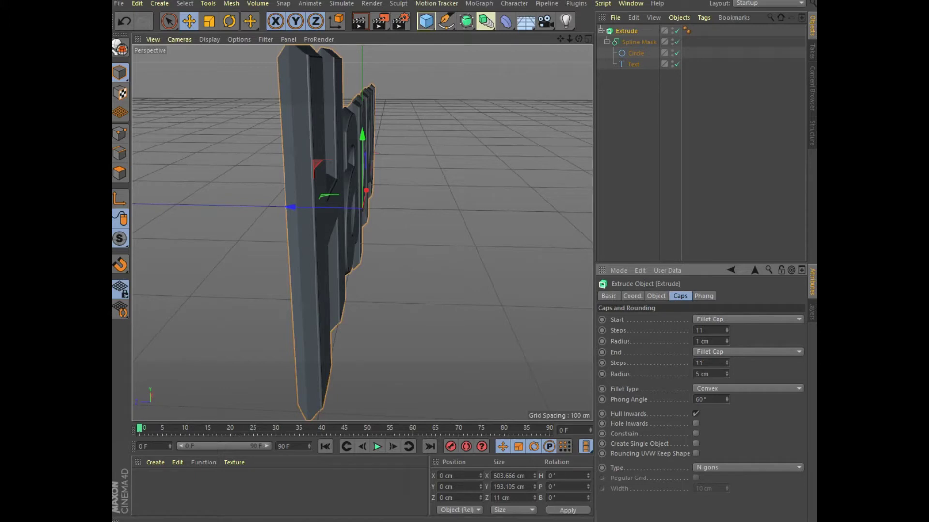
double_click(698, 374)
type("1")
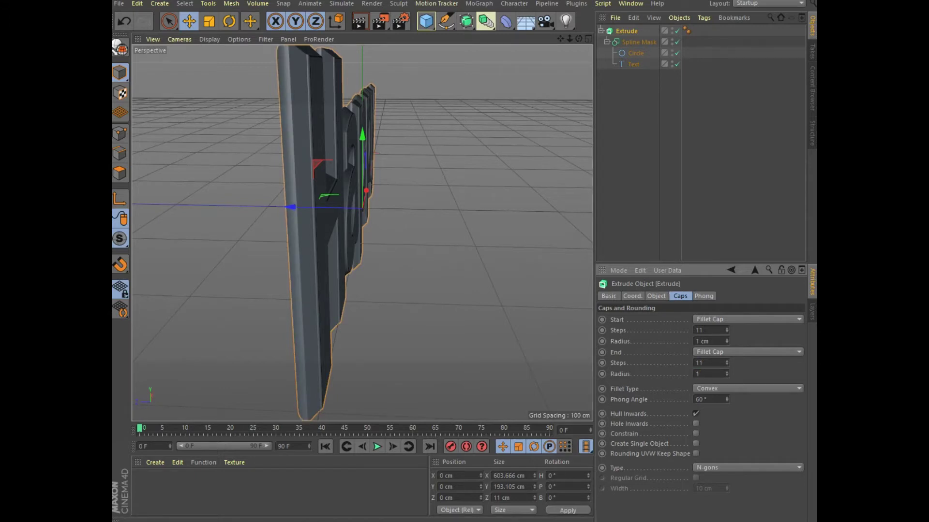
key("Return")
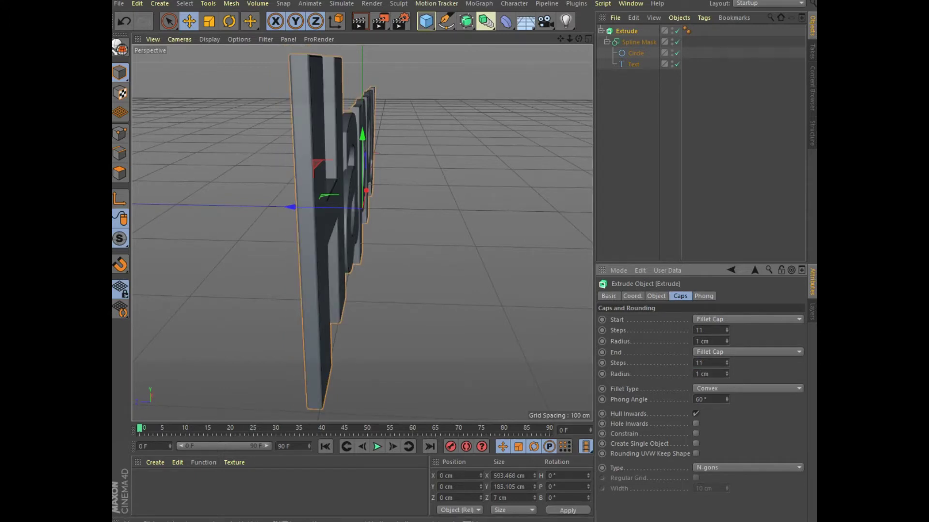
left_click_drag(362, 232, 362, 233, "alt")
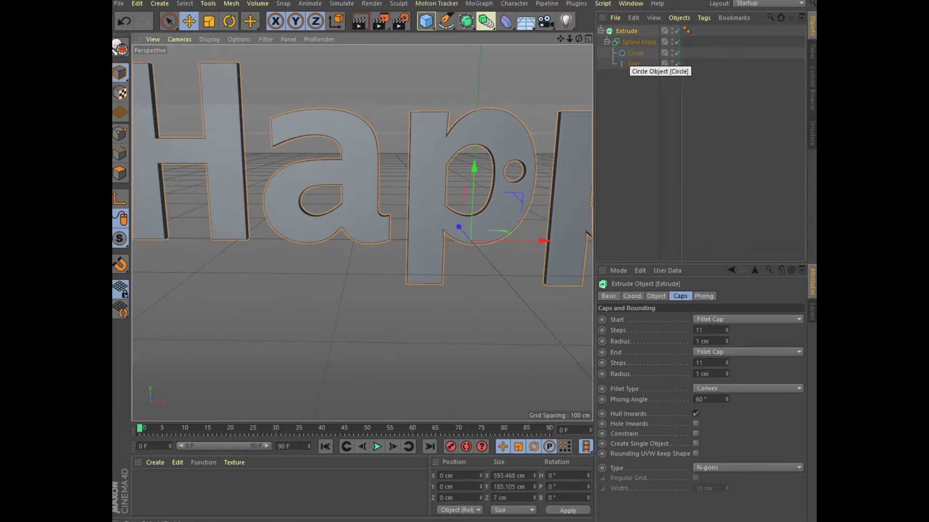
Step: Select the Circle mask to show its 10 cm radius
left_click(636, 53)
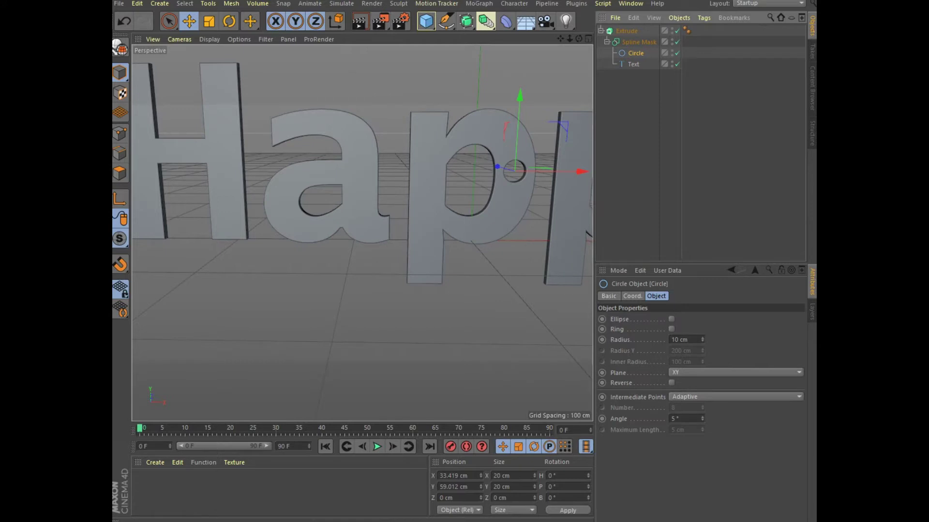
Step: Drag the Circle radius up to 47 cm and zoom out to see the whole word
left_click_drag(702, 339, 702, 368)
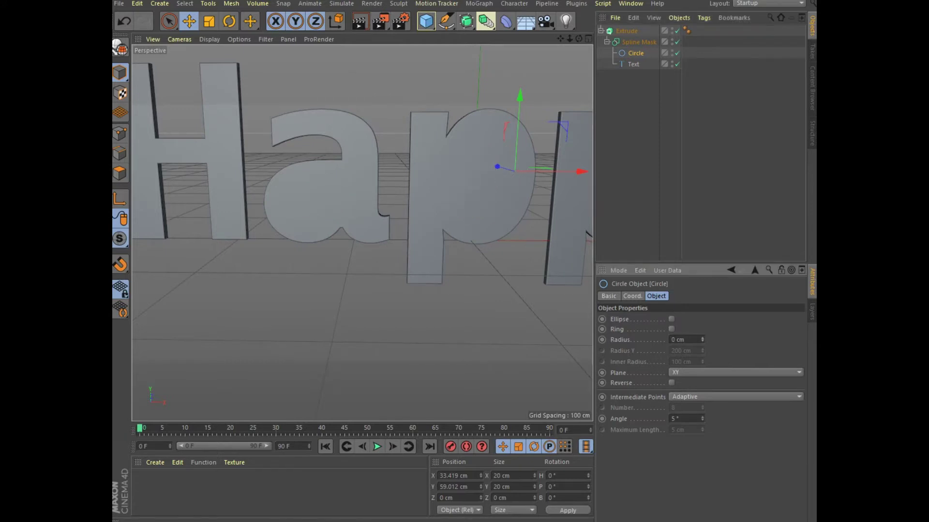
mouse_move(702, 340)
left_mouse_down()
mouse_move(702, 309)
mouse_move(703, 363)
mouse_move(702, 340)
left_mouse_up()
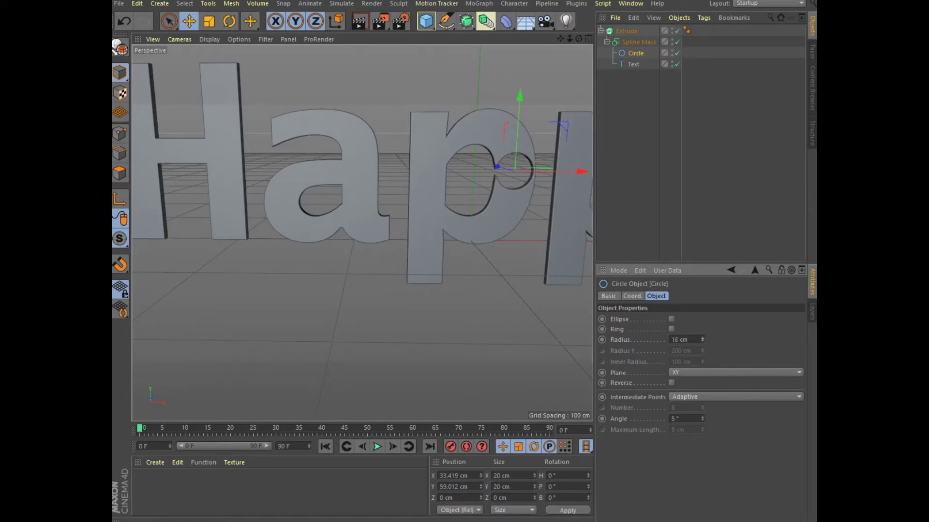
mouse_move(703, 339)
left_mouse_down()
mouse_move(703, 329)
mouse_move(702, 339)
left_mouse_up()
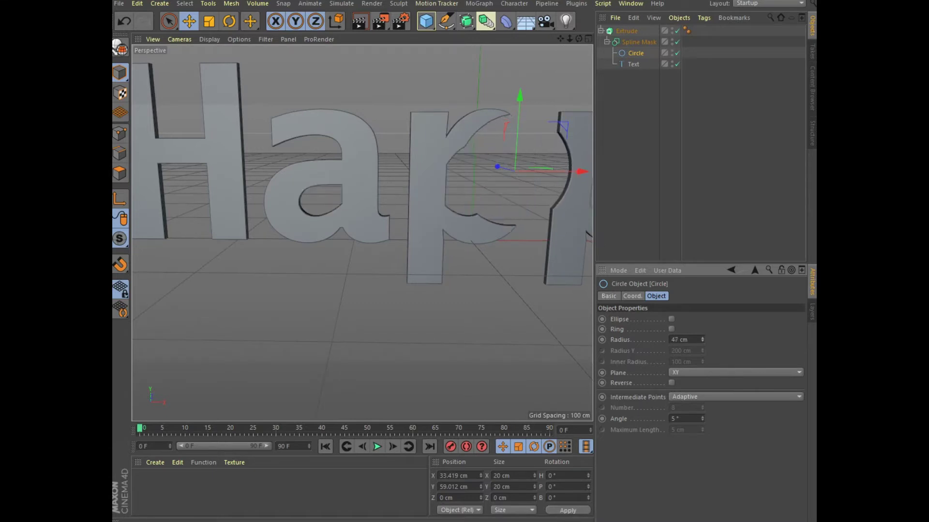
scroll(248, 296, "down", 2)
scroll(248, 296, "down", 2)
scroll(248, 295, "down", 2)
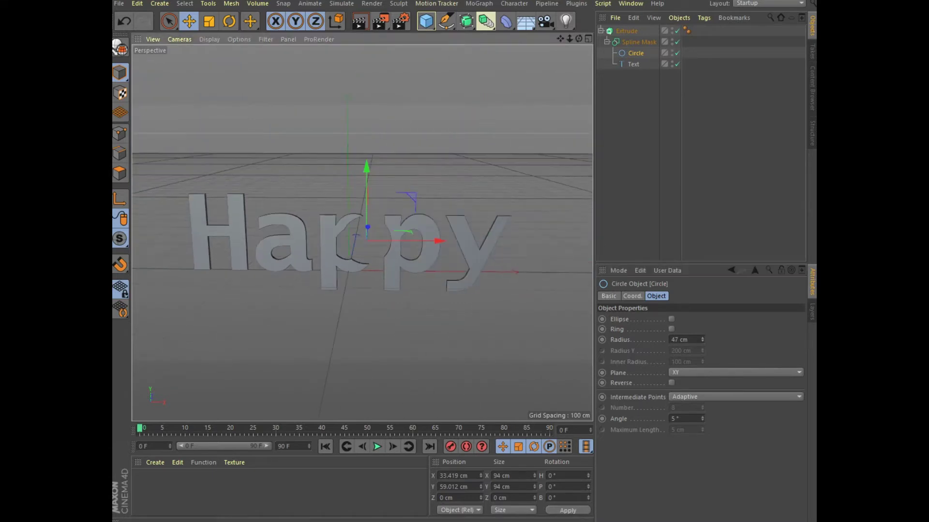
Step: Keyframe the Circle radius at 347 cm on frame 0 and 178 cm on frame 25
mouse_move(703, 340)
left_mouse_down()
mouse_move(702, 319)
mouse_move(702, 329)
left_mouse_up()
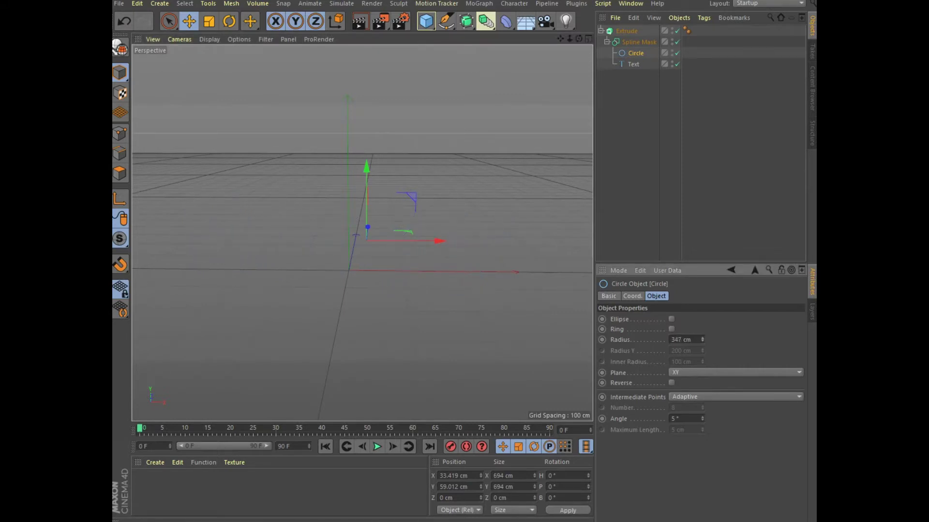
left_click(602, 340)
left_click_drag(140, 429, 253, 429)
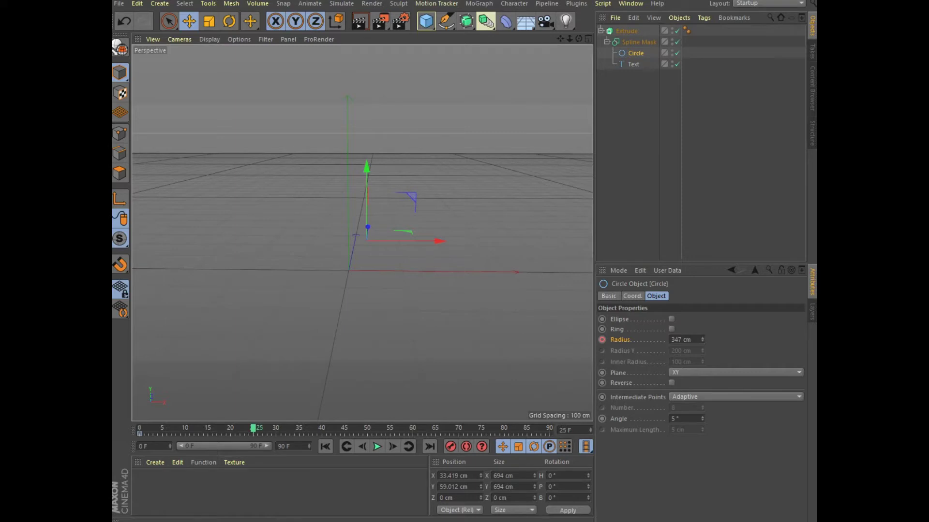
left_click_drag(703, 339, 702, 361)
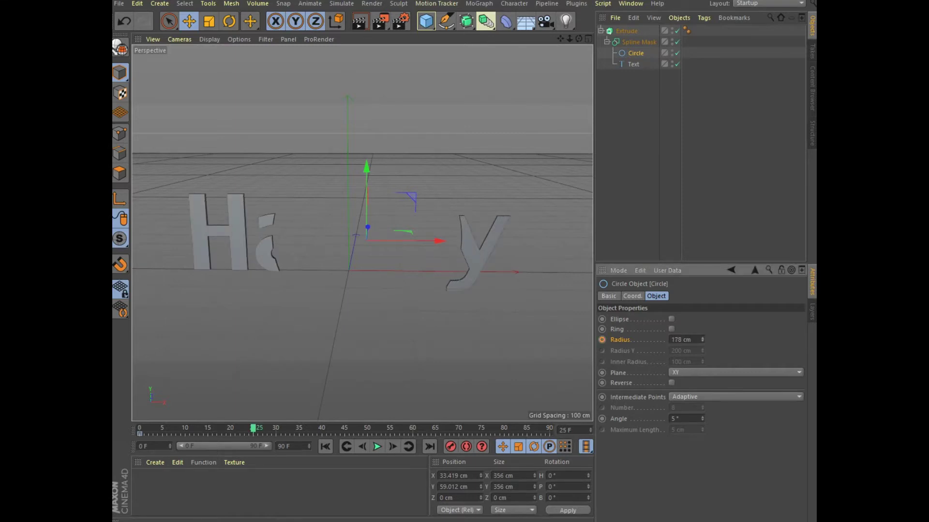
left_click(602, 339, "ctrl")
Step: Keyframe the Circle radius at 70 cm on frame 50 and 1 cm on frame 85
left_click_drag(253, 429, 367, 429)
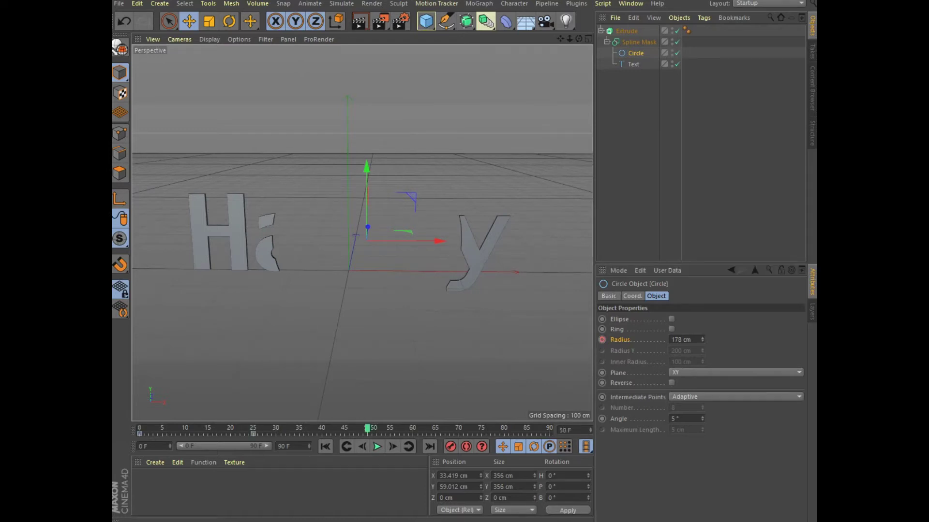
mouse_move(703, 339)
left_mouse_down()
mouse_move(703, 367)
mouse_move(703, 358)
left_mouse_up()
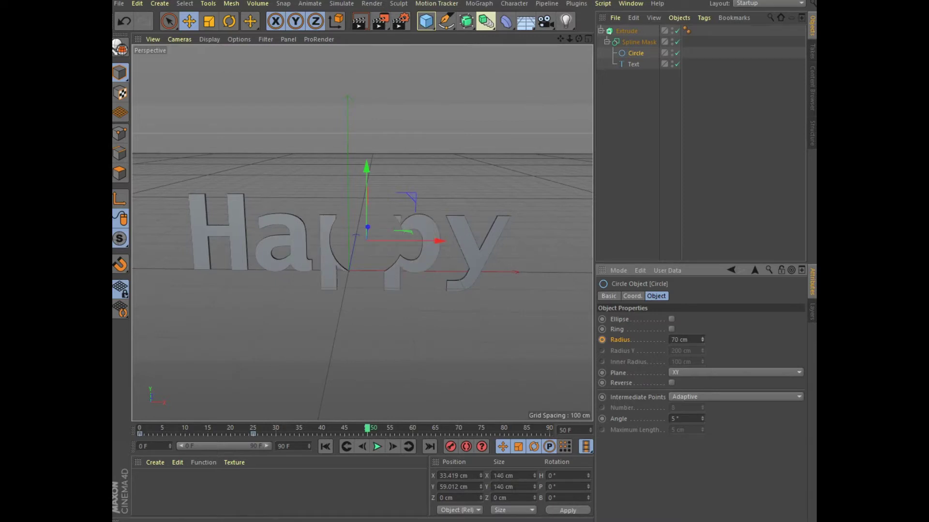
left_click(603, 340)
mouse_move(367, 429)
left_mouse_down()
mouse_move(544, 428)
mouse_move(527, 428)
left_mouse_up()
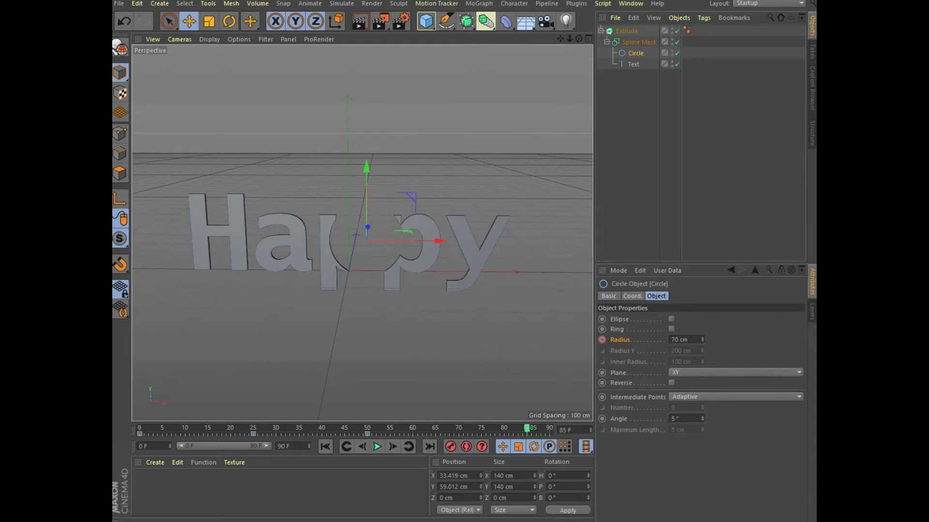
left_click(684, 340)
type("0")
key("Return")
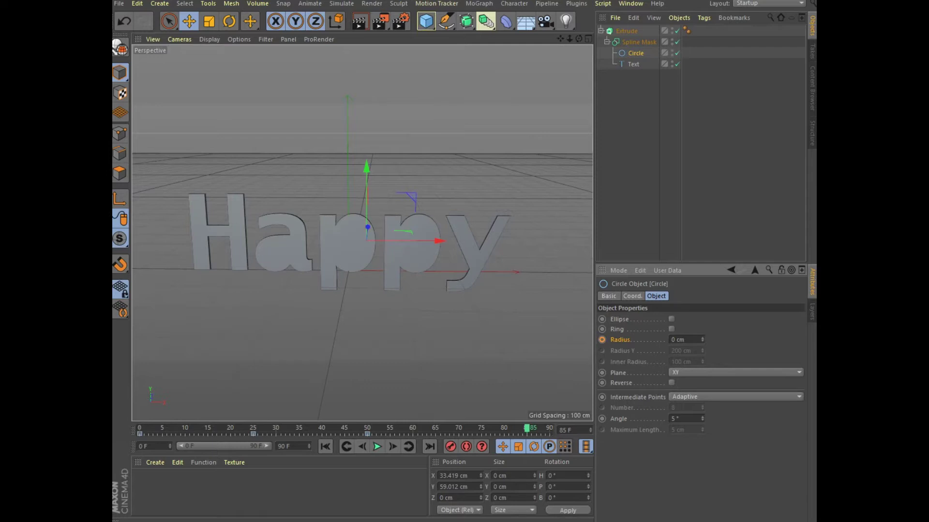
key("Up")
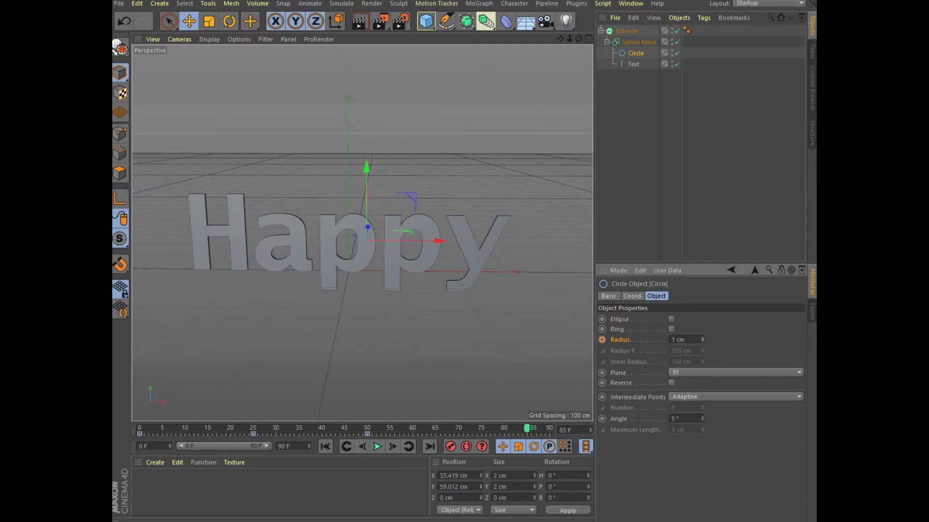
left_click(601, 339, "ctrl")
Step: Play back the mask animation to preview Happy being revealed
left_click(325, 447)
left_click(377, 446)
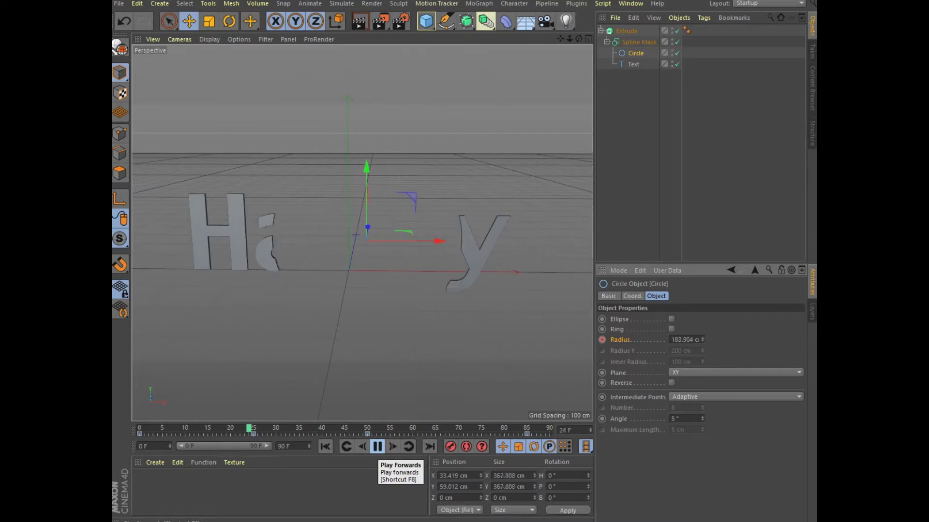
left_click(377, 447)
left_click(325, 446)
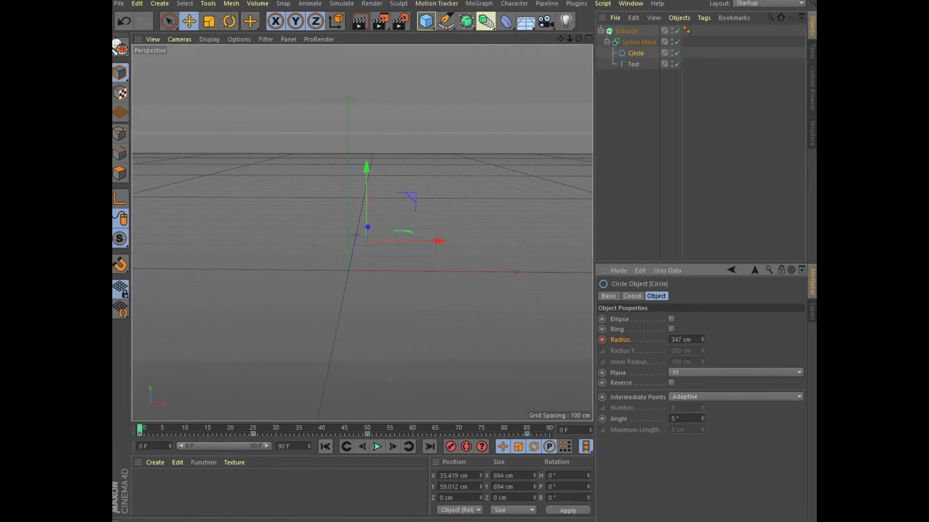
left_click(377, 447)
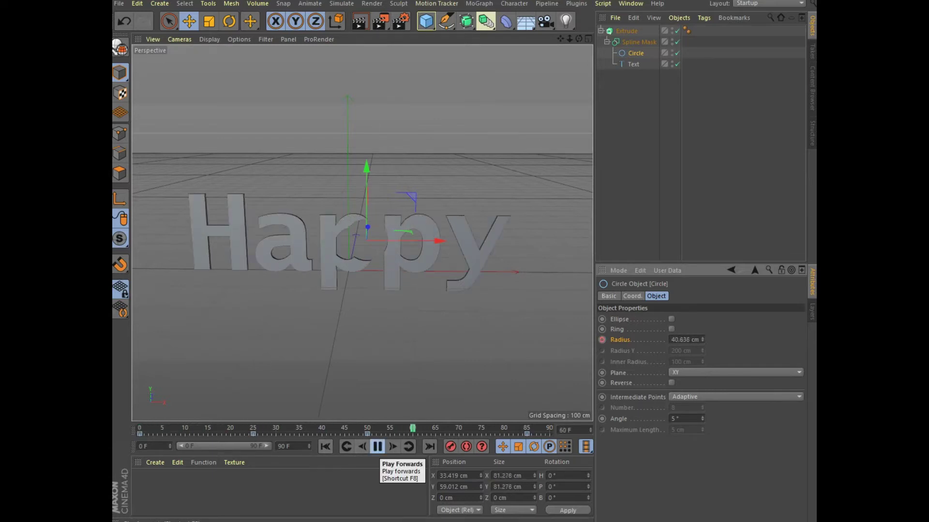
left_click(378, 446)
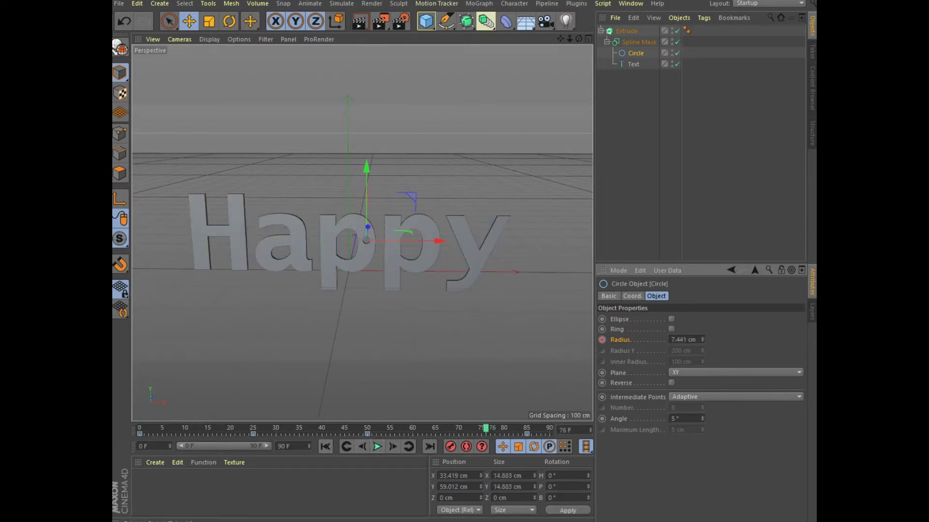
left_click(478, 4)
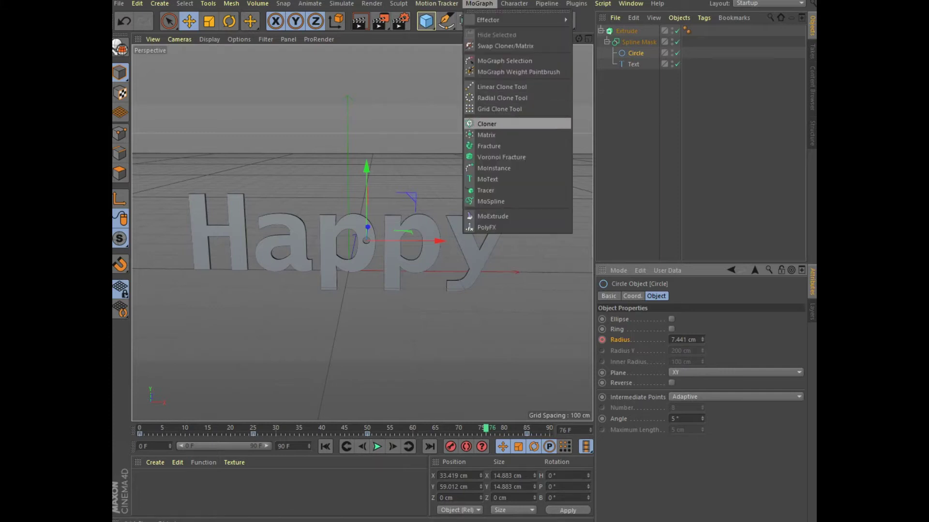
Step: Put the Extrude inside a Cloner with Count 7, P.Y 0 cm and P.Z -4.5 cm
left_click(489, 124)
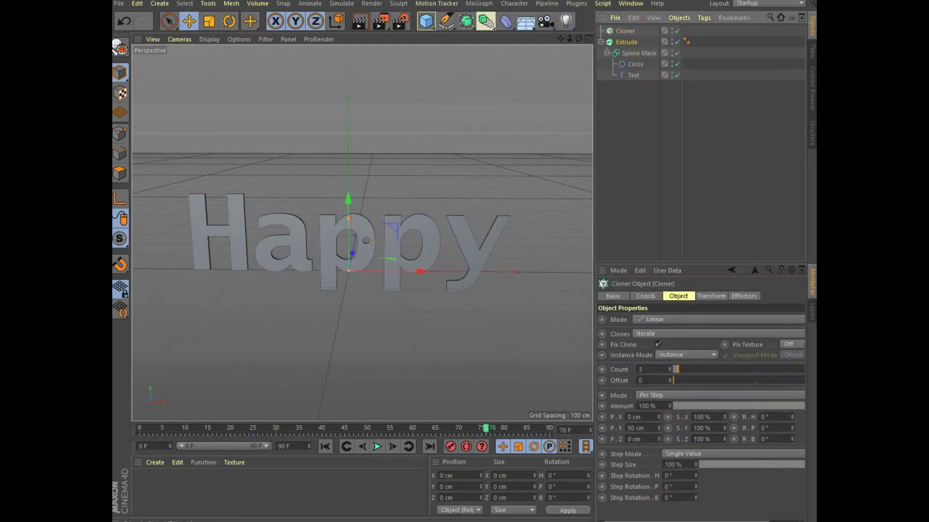
left_click_drag(626, 42, 625, 31)
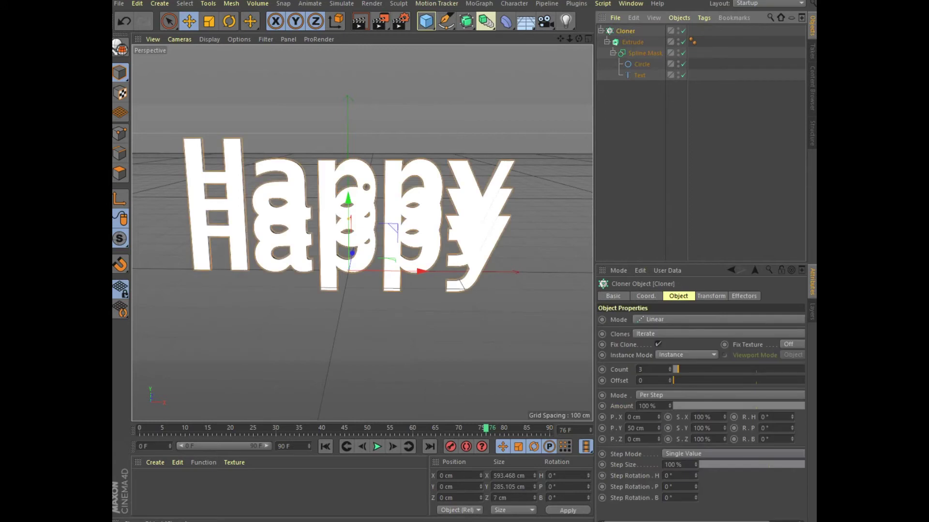
double_click(640, 370)
type("7")
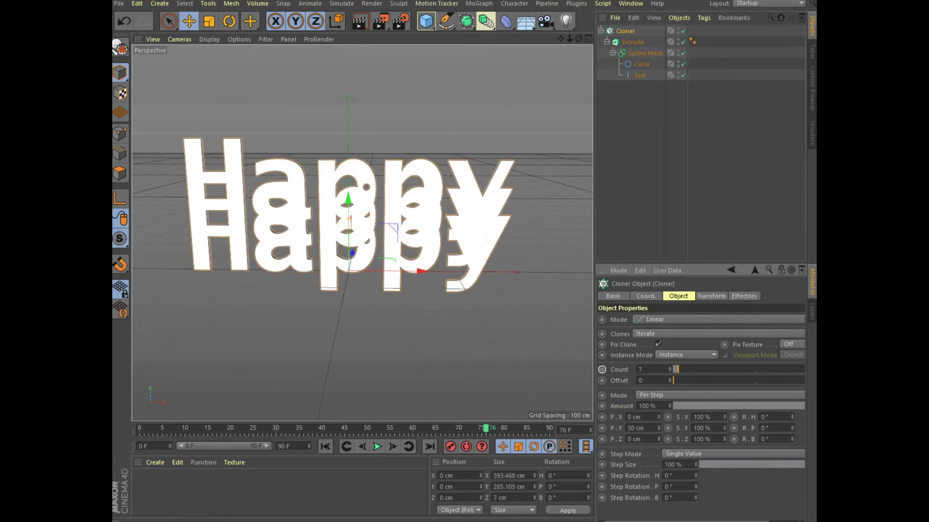
double_click(638, 428)
type("0")
key("Tab")
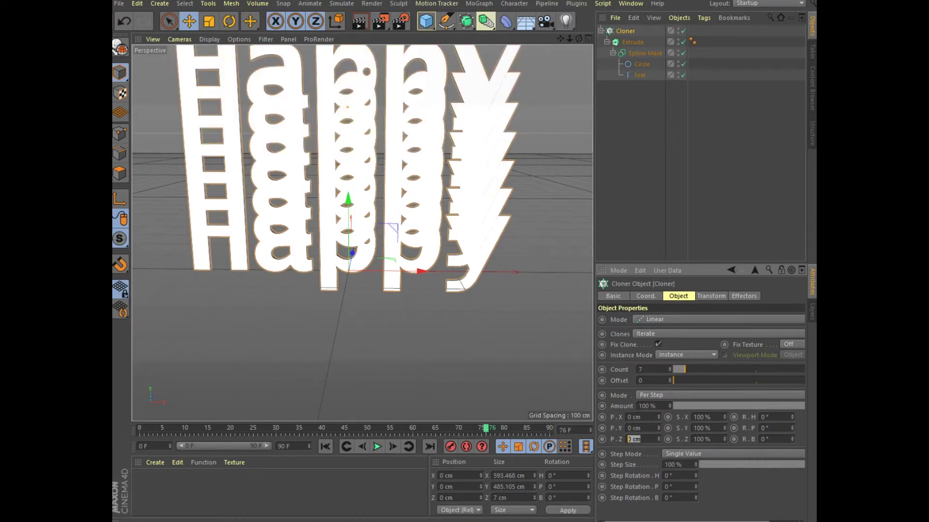
type("-4.5")
key("Return")
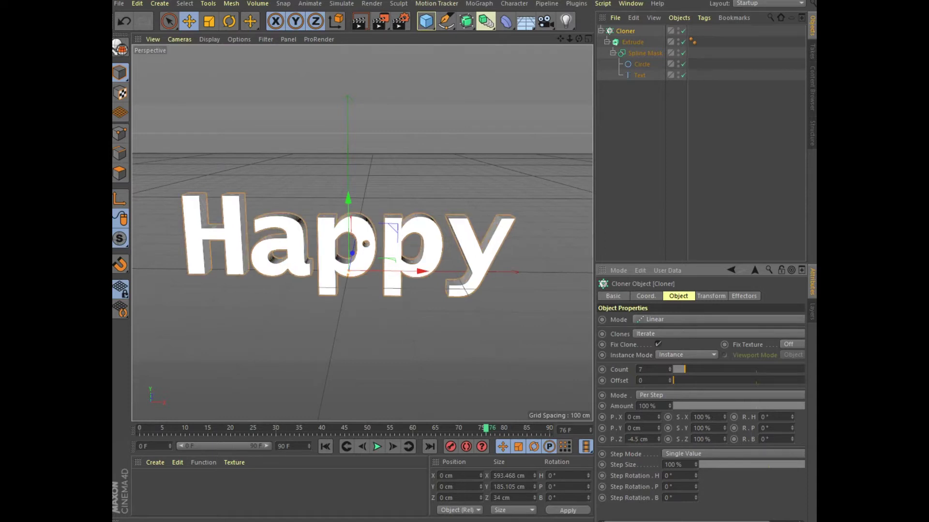
left_click_drag(578, 39, 506, 38)
scroll(363, 232, "up", 5)
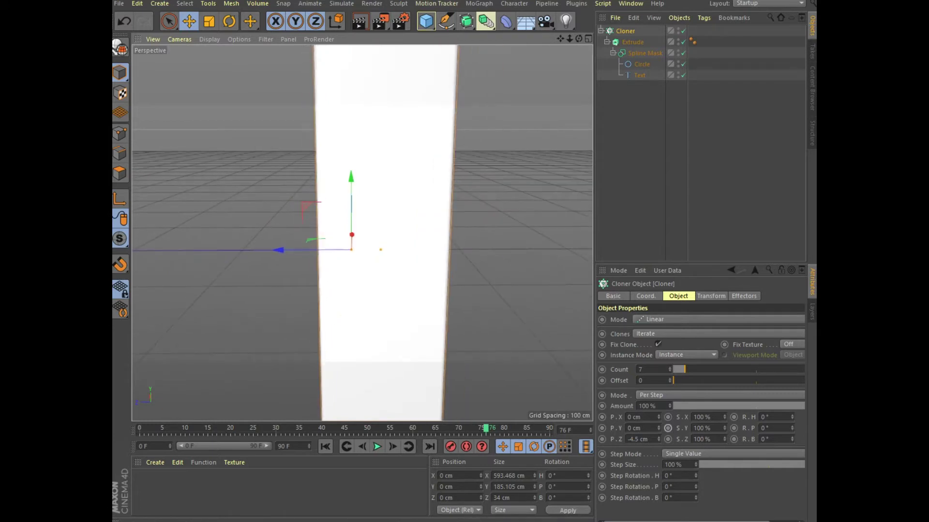
Step: Set the Cloner's P.Z spacing to -6.5 cm and frame the whole word
left_click_drag(658, 439, 657, 450)
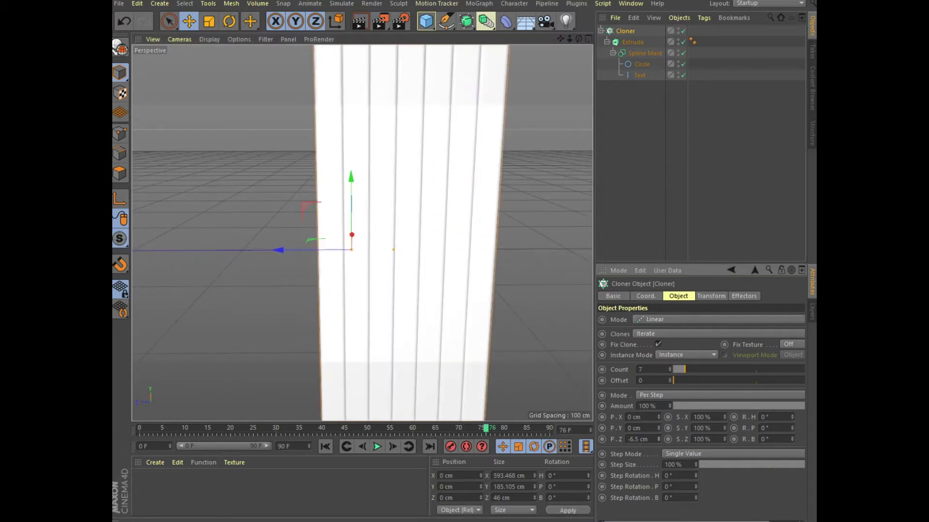
left_click_drag(579, 38, 633, 38)
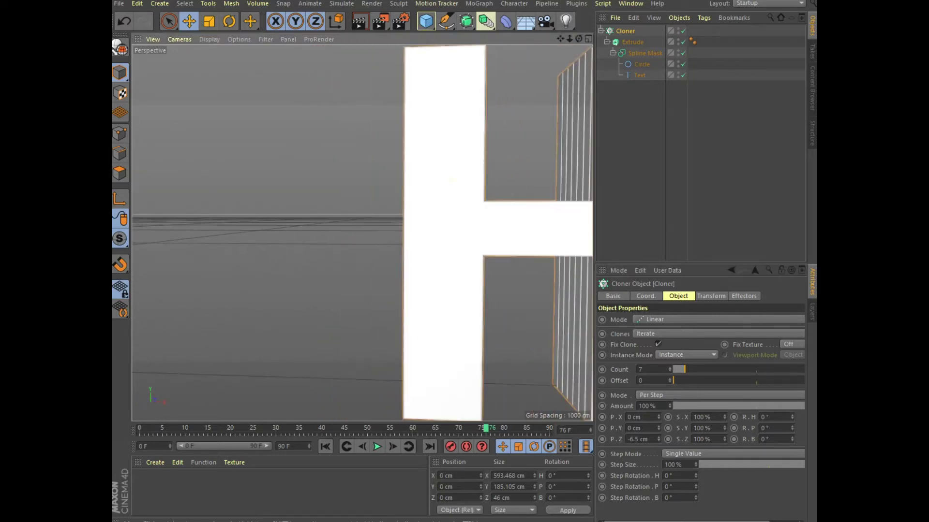
scroll(362, 232, "down", 3)
scroll(363, 233, "down", 2)
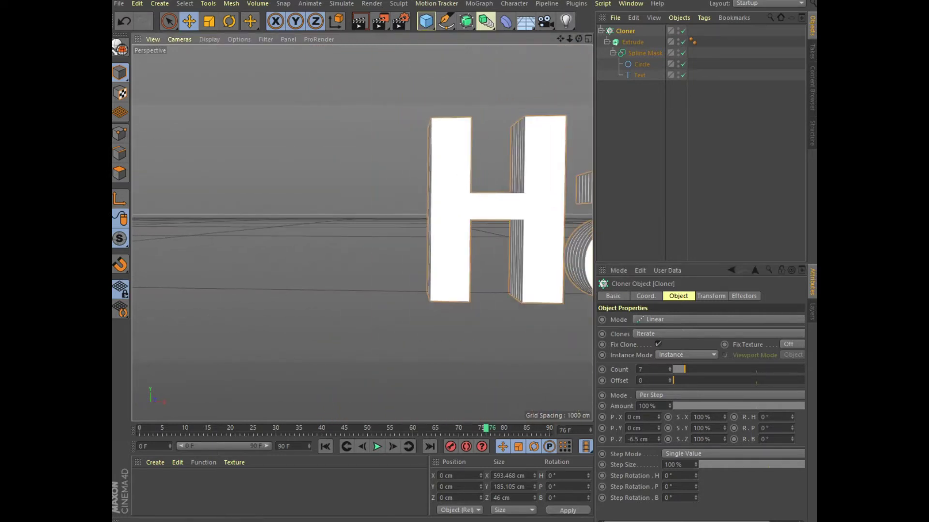
scroll(363, 232, "down", 3)
scroll(363, 232, "down", 2)
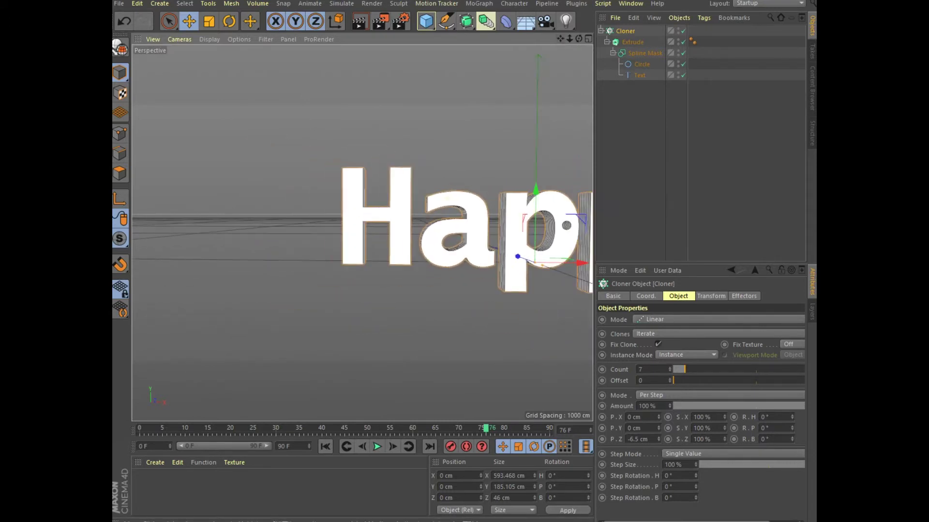
mouse_move(560, 38)
left_mouse_down()
mouse_move(446, 62)
mouse_move(412, 83)
left_mouse_up()
Step: Replay the animation from the start and stop at frame 41
left_click(325, 446)
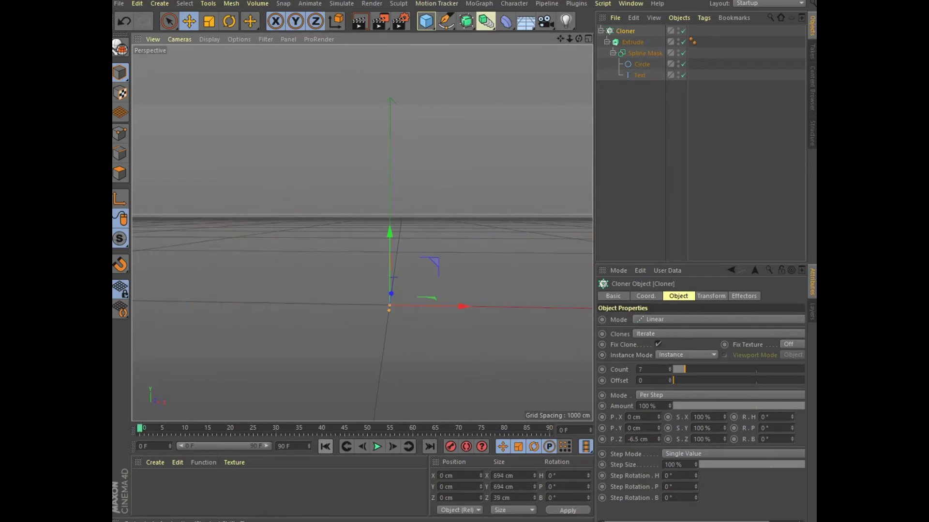
left_click(377, 446)
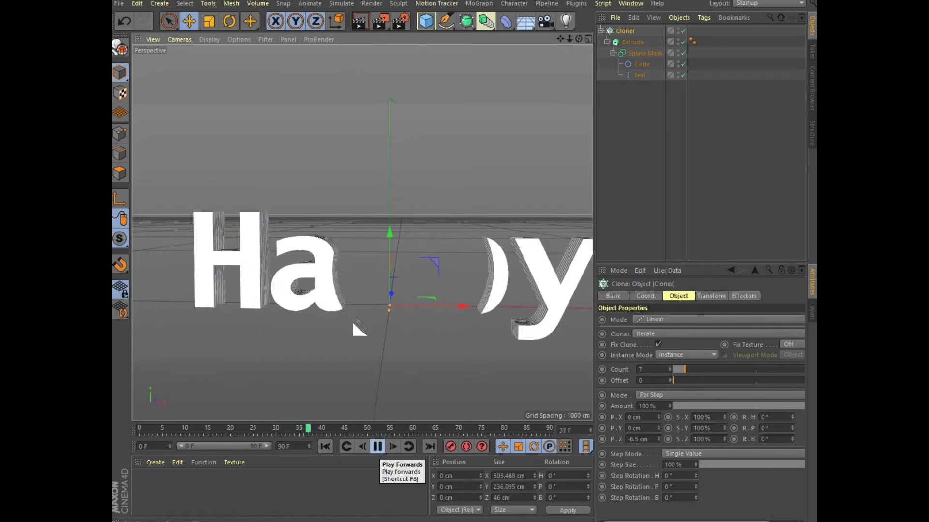
left_click(377, 446)
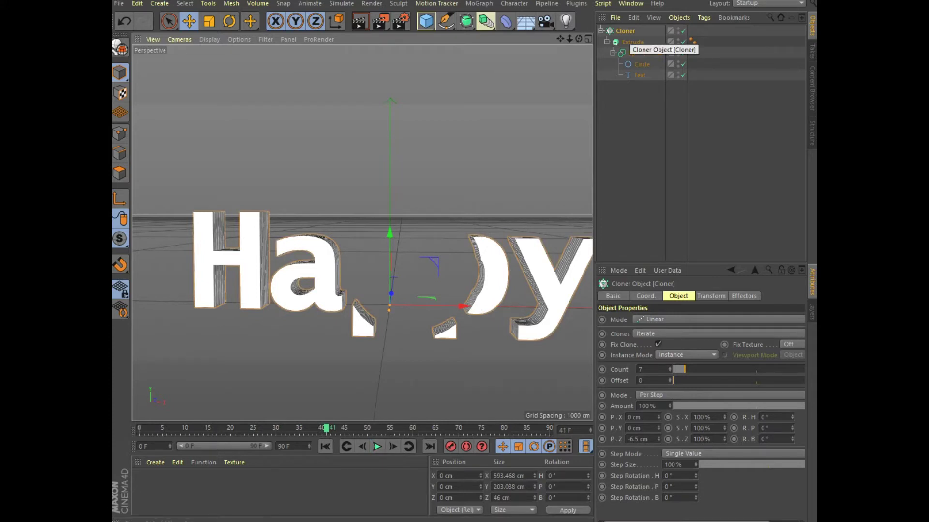
left_click(479, 4)
mouse_move(516, 20)
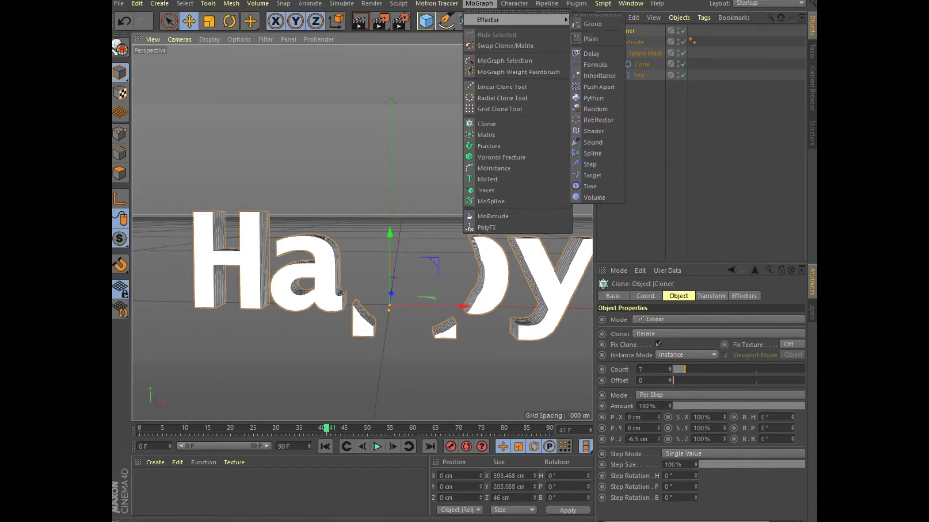
Step: Add a Step effector with Scale turned off and a 50 F time offset
left_click(596, 164)
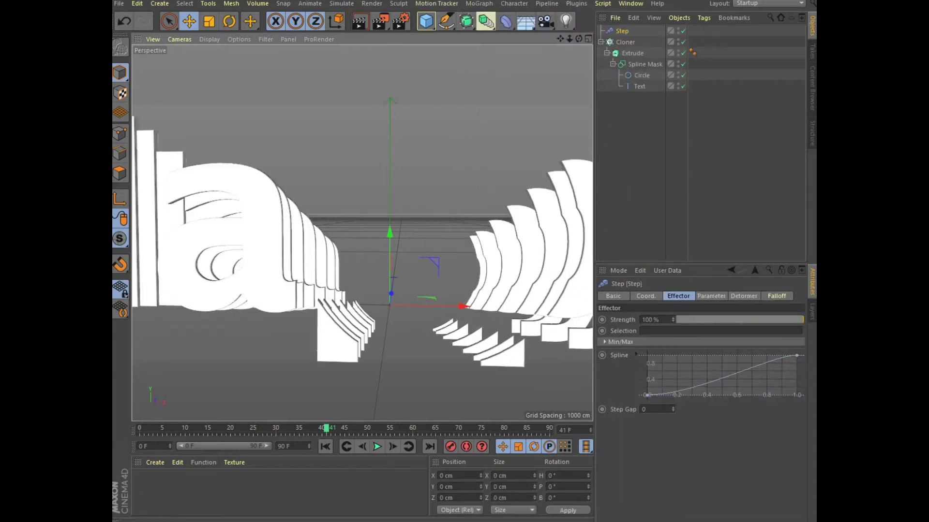
left_click_drag(320, 213, 338, 209, "alt")
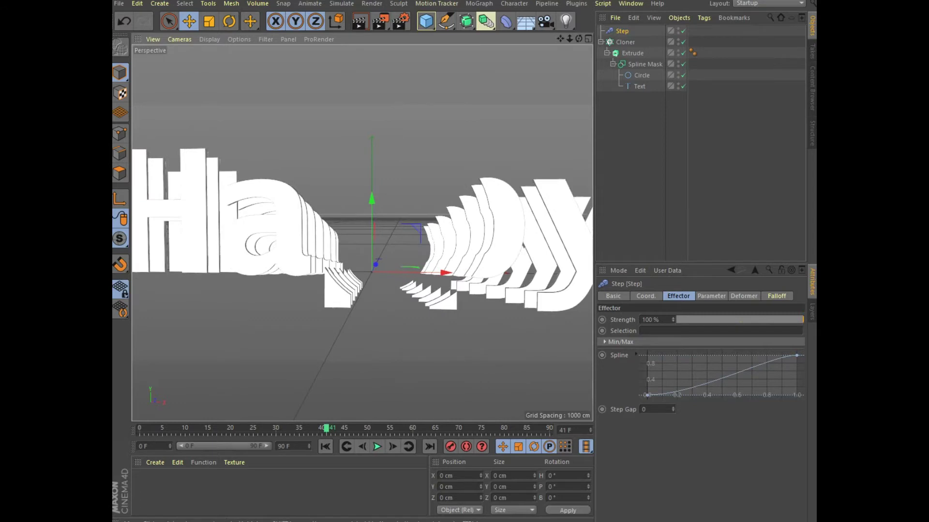
scroll(362, 232, "down", 3)
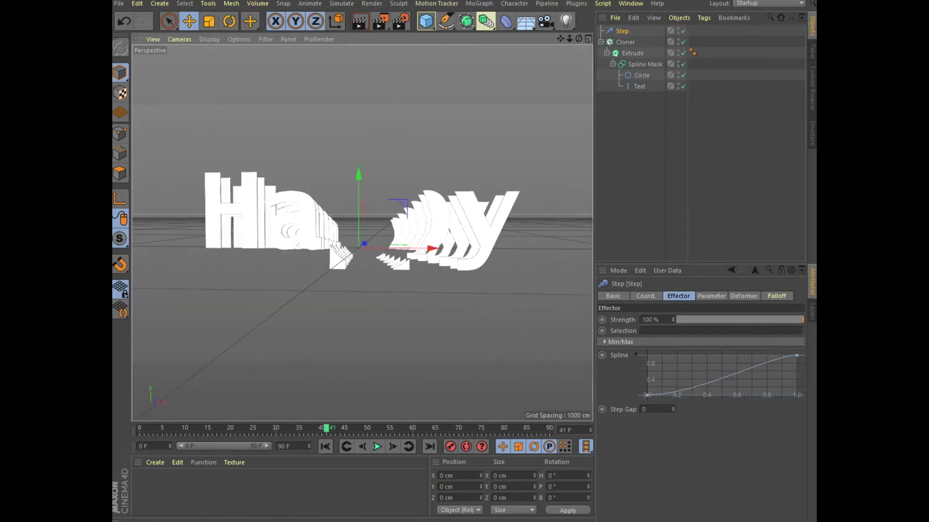
left_click(711, 296)
left_click(718, 339)
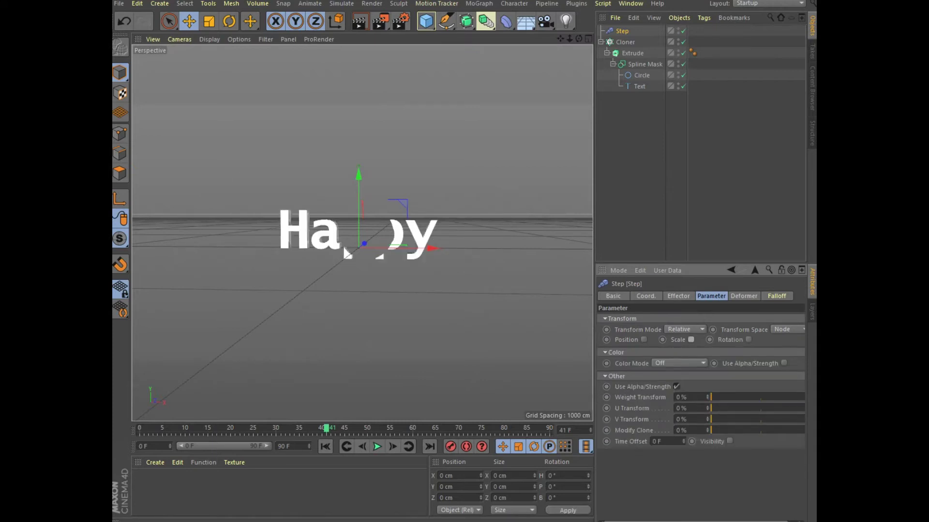
double_click(656, 441)
type("50")
key("Return")
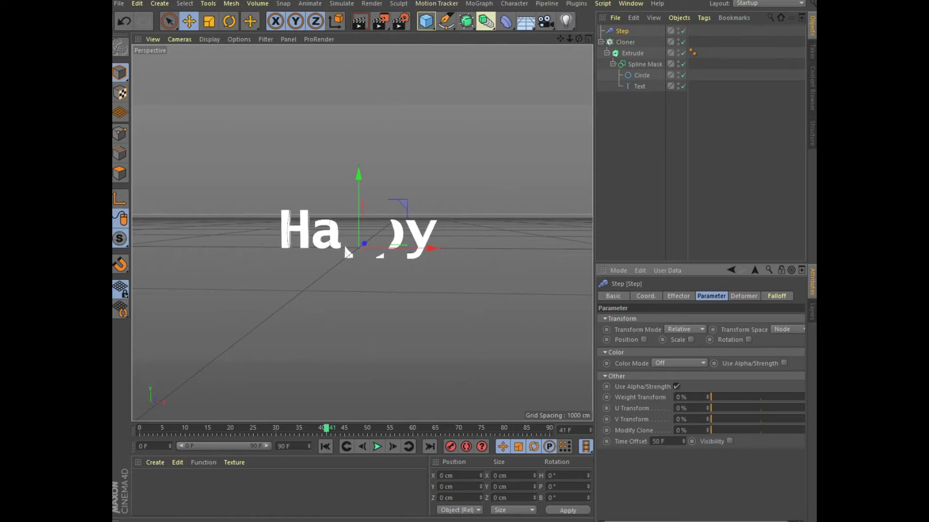
Step: Enable the Step effector's Position with P.X 0 cm and preview to frame 41
left_click(644, 340)
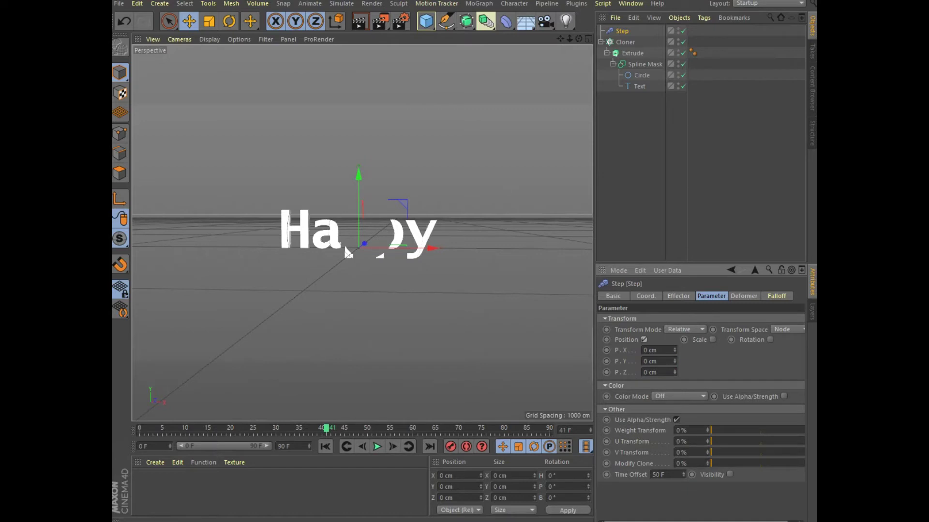
mouse_move(674, 351)
left_mouse_down()
mouse_move(691, 350)
mouse_move(648, 350)
mouse_move(679, 351)
left_mouse_up()
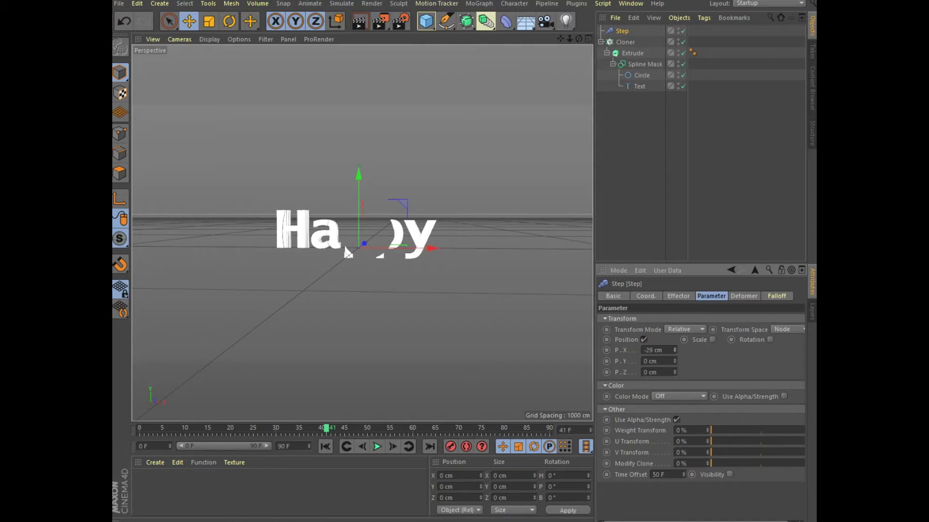
key("ctrl+a")
type("0")
key("Return")
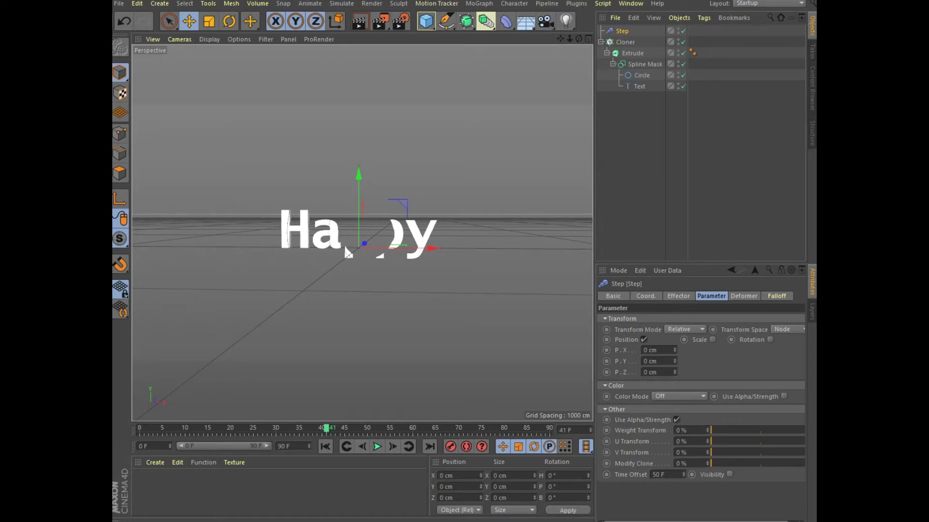
left_click(325, 446)
left_click(378, 447)
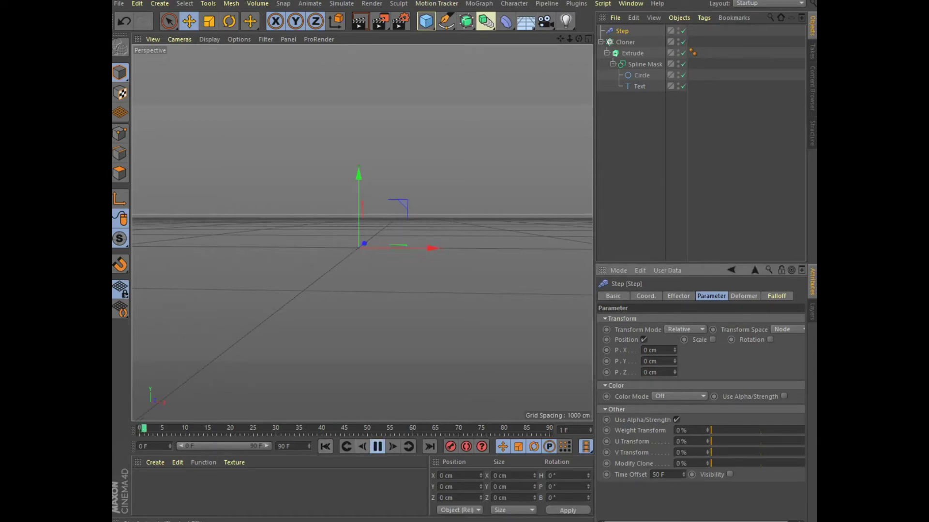
left_click(378, 446)
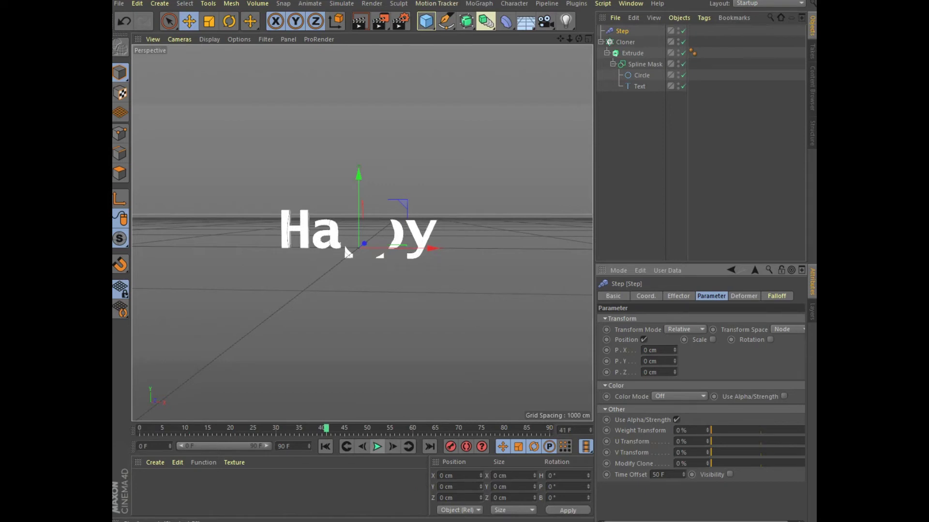
Step: Pan the text low above the floor and play the animation to frame 79
scroll(356, 307, "up", 3)
scroll(357, 306, "up", 3)
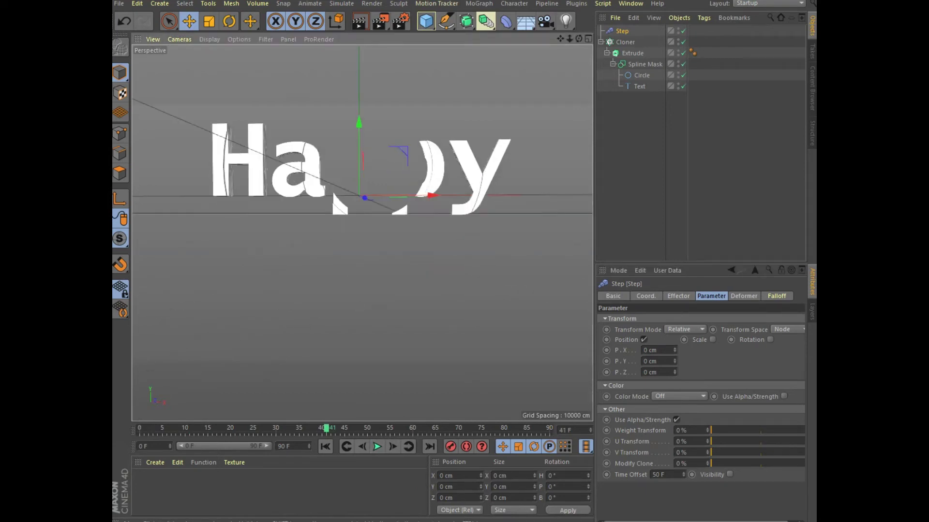
left_click_drag(560, 38, 560, 208)
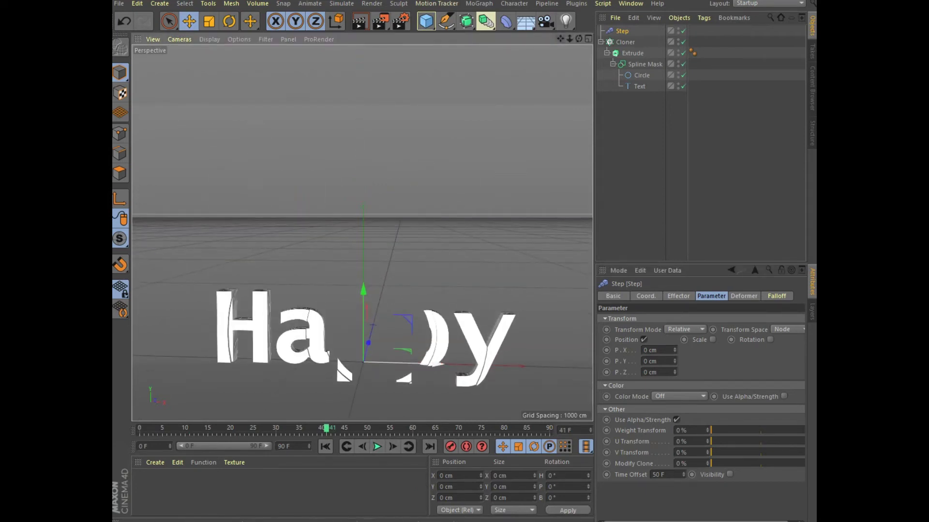
left_click(378, 446)
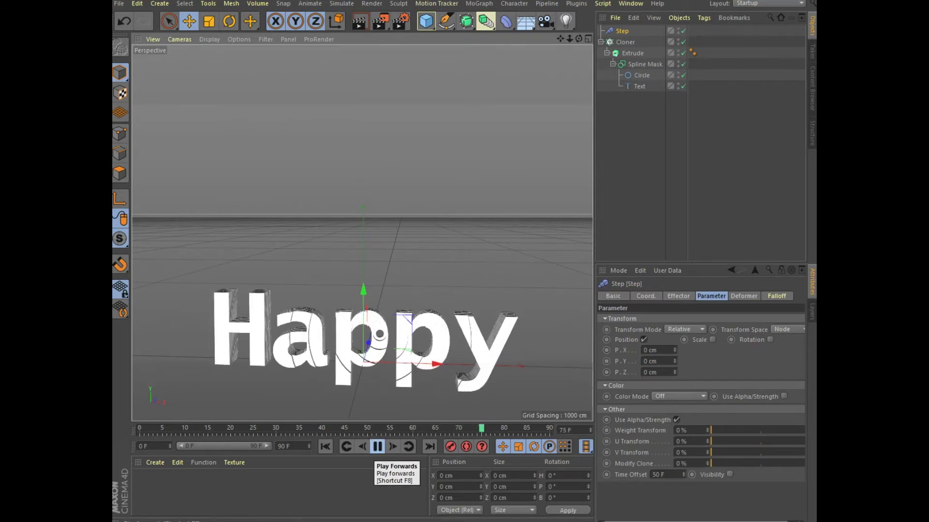
left_click(377, 446)
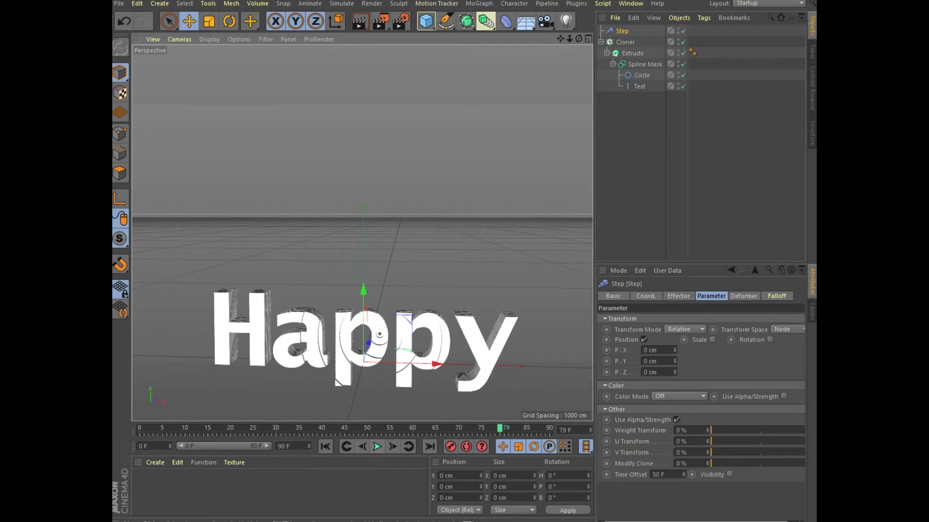
Step: Turn off Position in the Step effector and select the Cloner
scroll(373, 290, "up", 1)
scroll(373, 290, "up", 2)
scroll(373, 290, "up", 3)
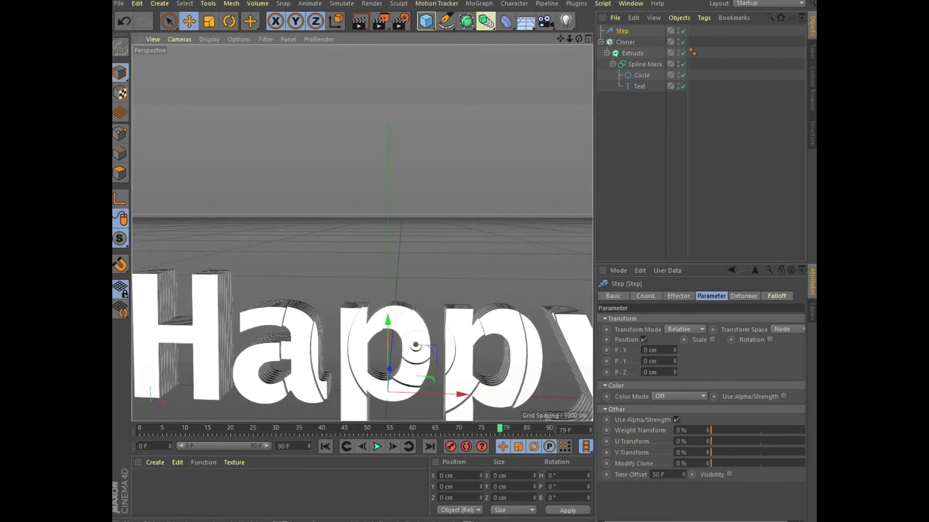
scroll(390, 280, "down", 2)
scroll(390, 280, "down", 2)
scroll(390, 279, "down", 1)
scroll(390, 280, "down", 2)
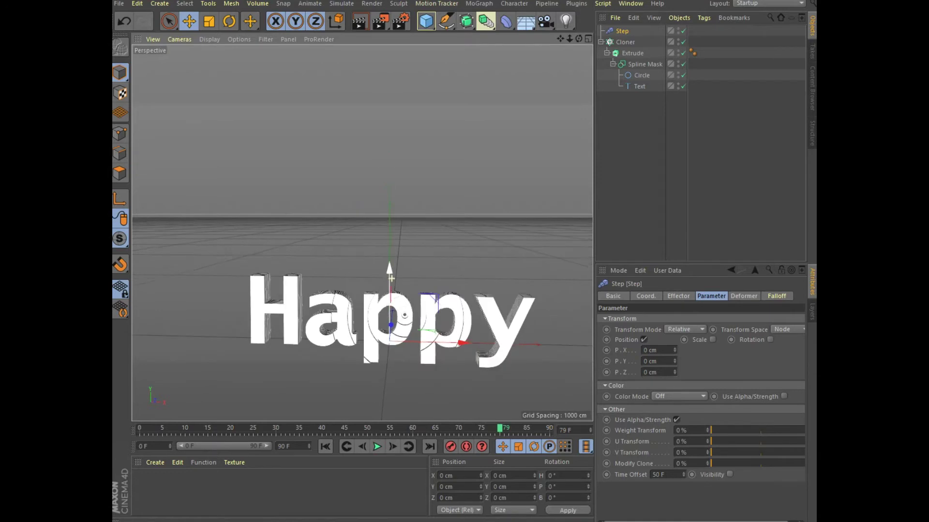
scroll(390, 279, "down", 1)
left_click(644, 340)
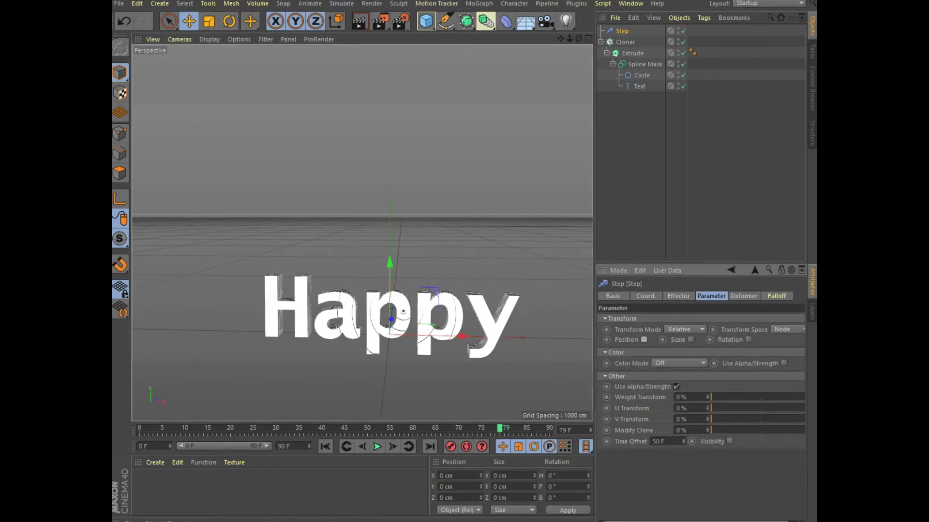
left_click(624, 42)
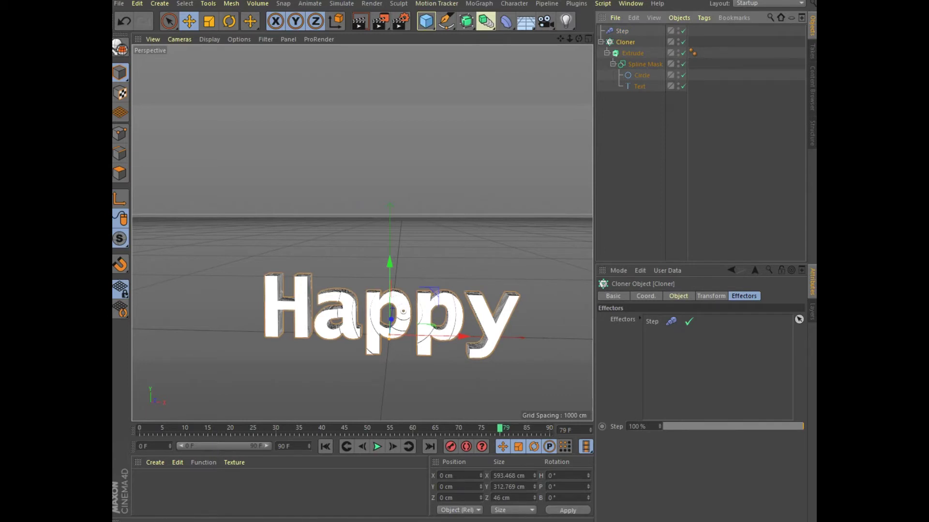
left_click(155, 463)
Step: Create material Mat coloured blue (H 210°, S 72%, V 94%) and apply it to Extrude
left_click(155, 462)
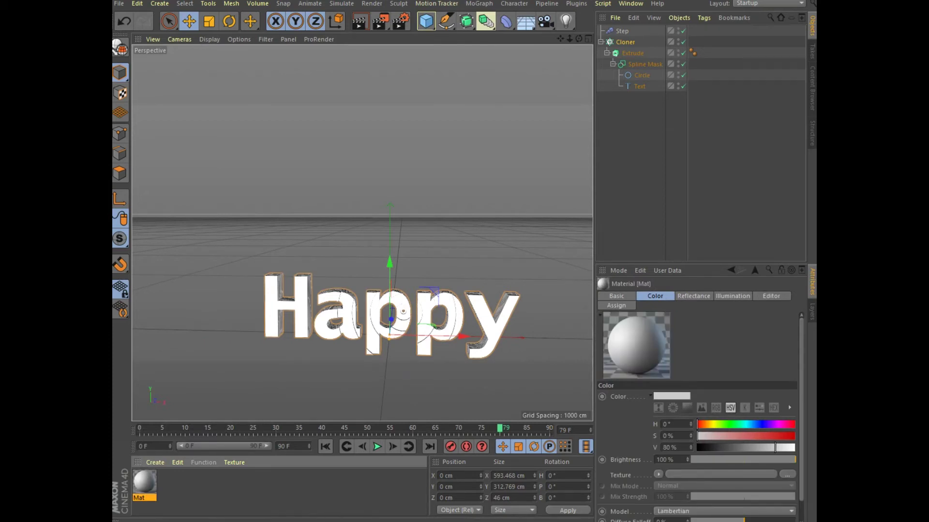
double_click(144, 482)
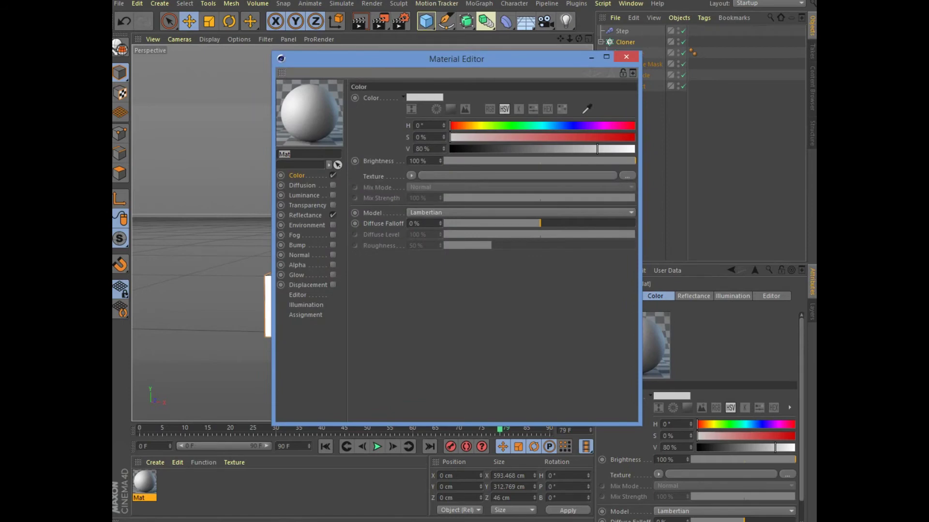
mouse_move(450, 125)
left_mouse_down()
mouse_move(557, 126)
mouse_move(622, 148)
left_mouse_up()
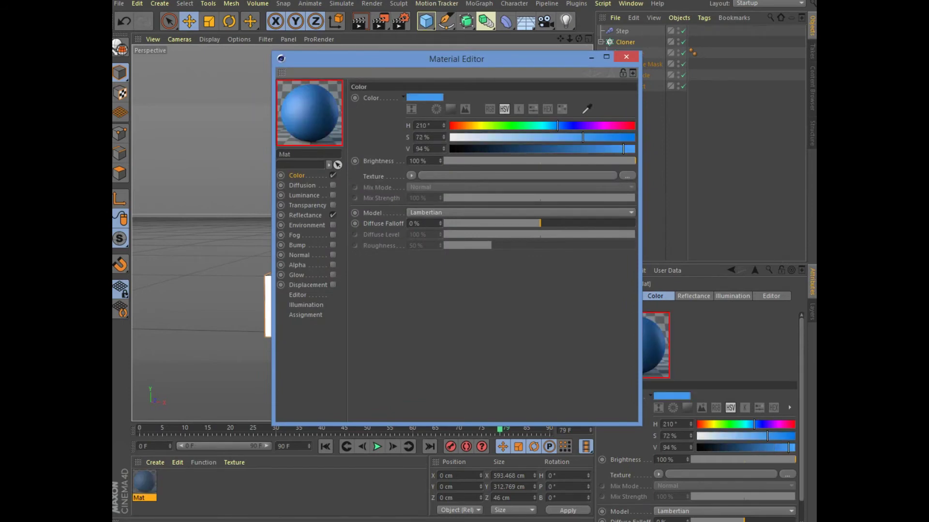
left_click(627, 57)
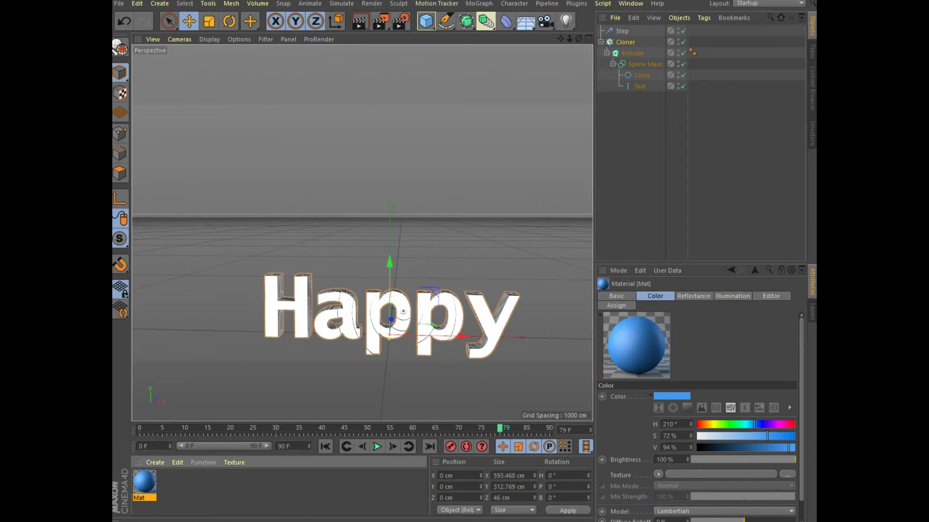
left_click_drag(144, 483, 632, 53)
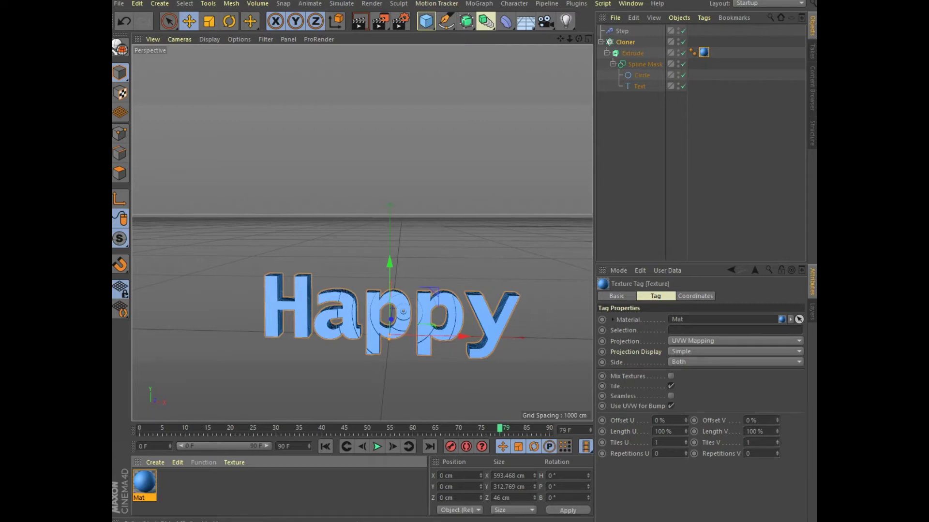
left_click(642, 75)
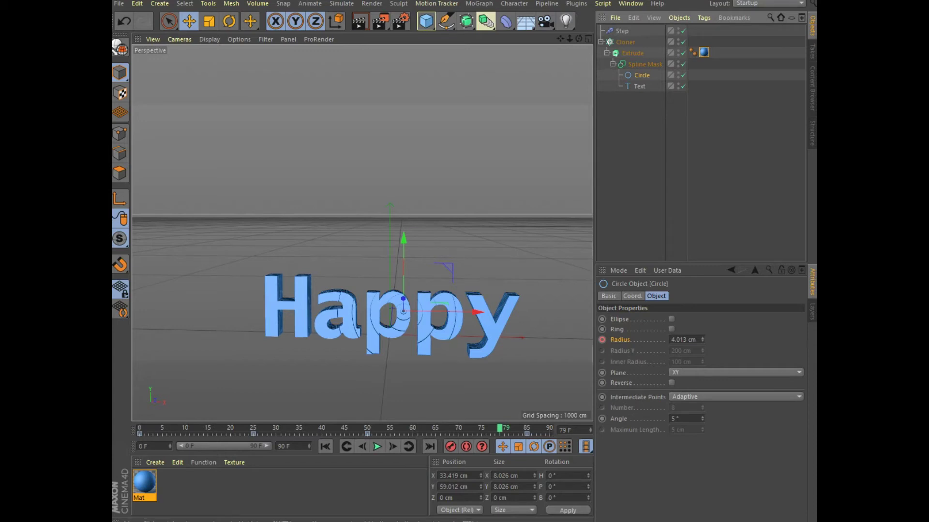
Step: Copy Mat as Mat.1, darken it to V 57%, and put its tag on Extrude
left_click_drag(579, 38, 542, 87)
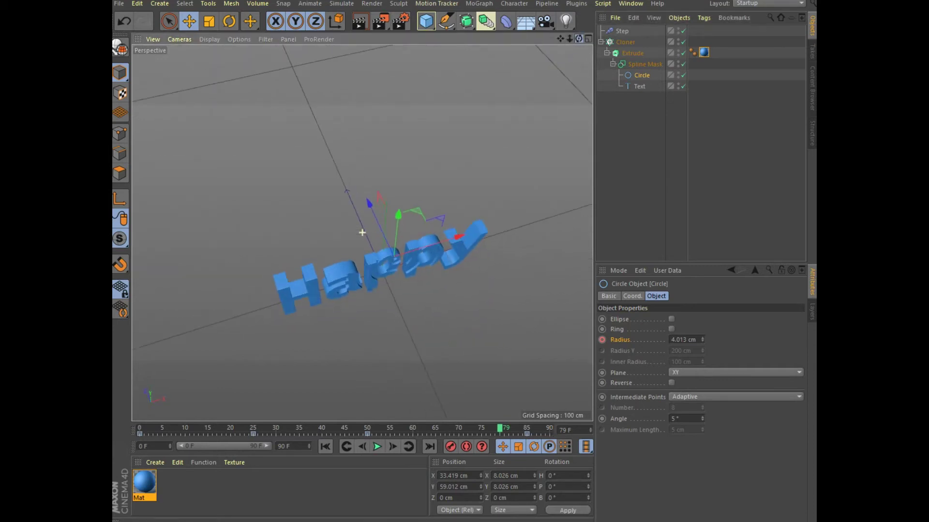
left_click_drag(362, 232, 340, 254, "alt")
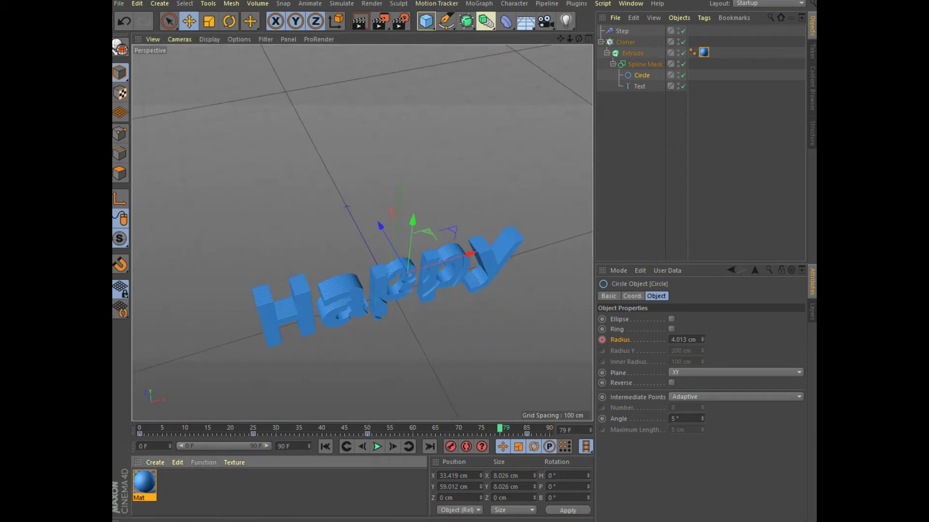
key("ctrl+n")
double_click(171, 482)
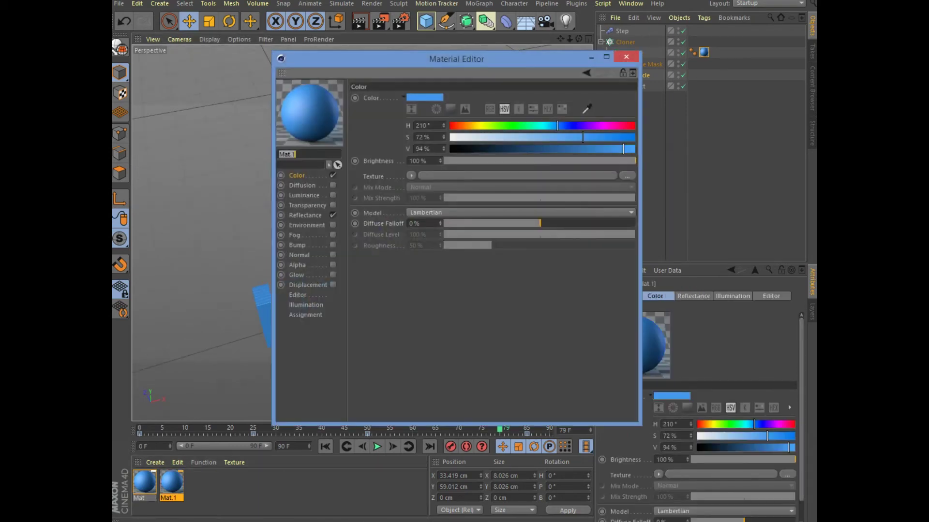
left_click_drag(623, 149, 555, 149)
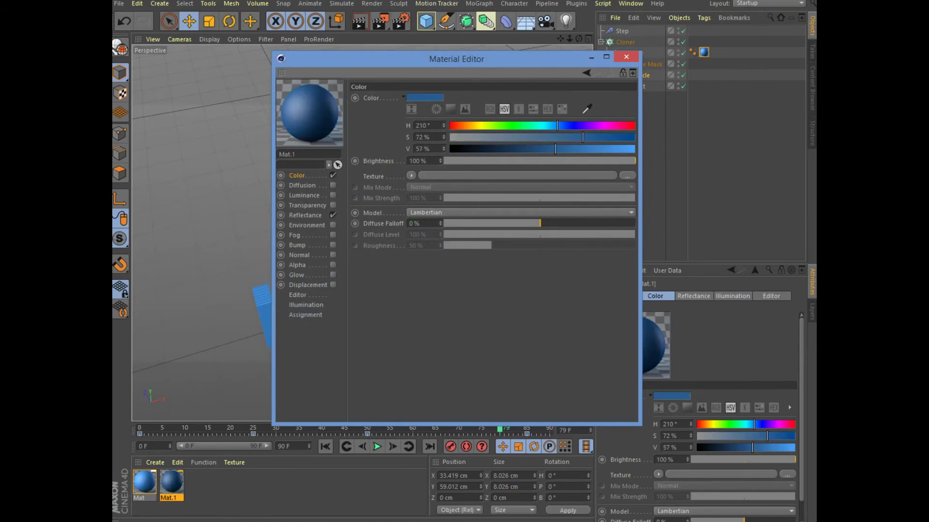
left_click(626, 57)
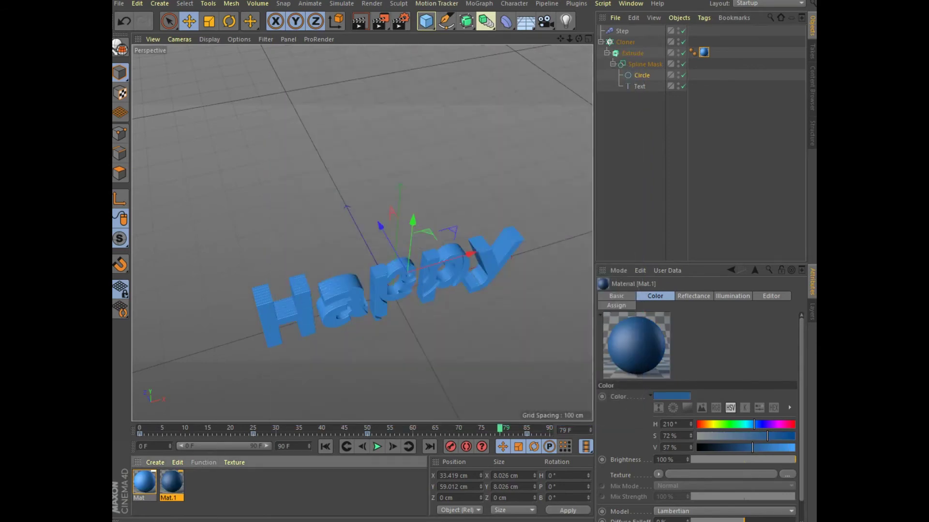
left_click_drag(171, 482, 693, 42)
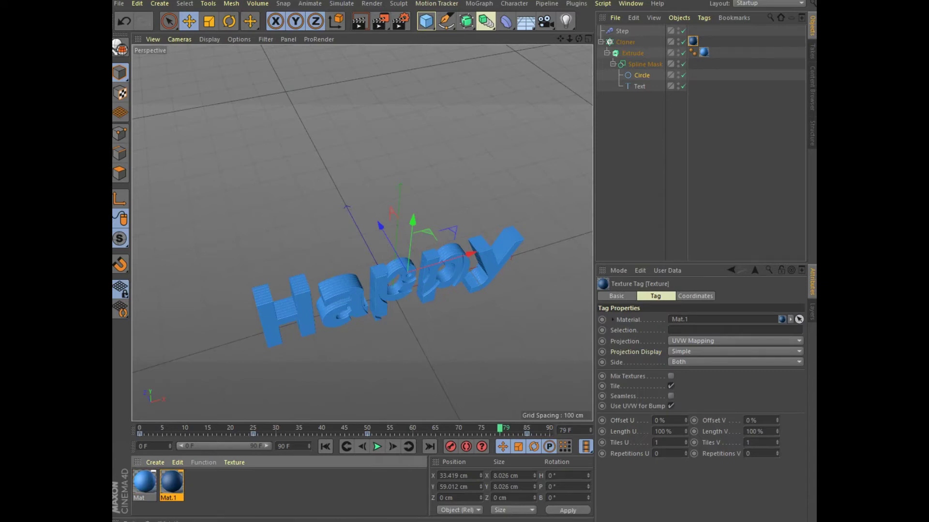
left_click_drag(692, 42, 715, 52)
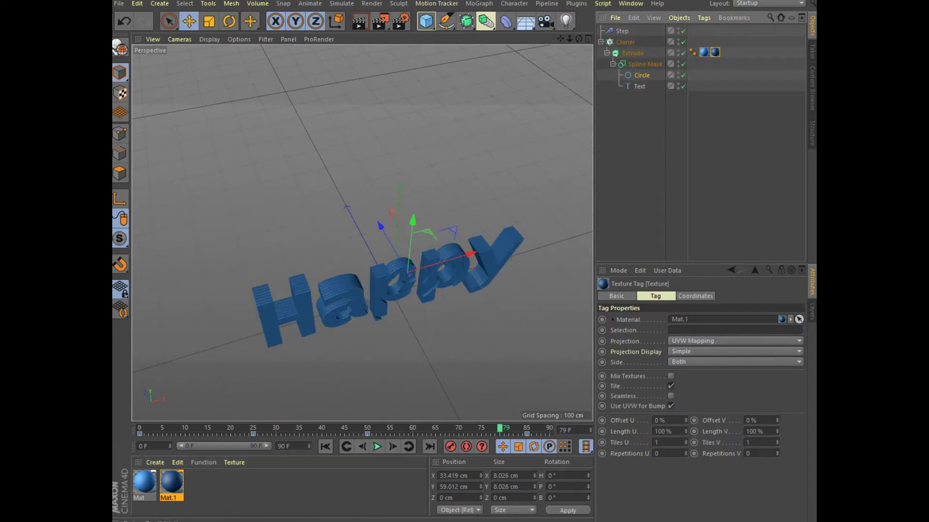
Step: Set the Mat tag's Side to Front and the Mat.1 tag's Side to Back
left_click(704, 53)
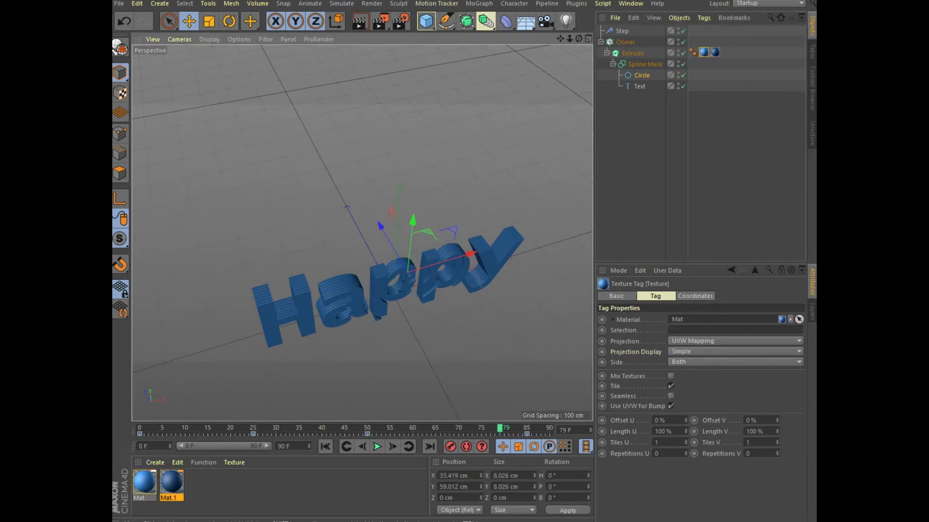
scroll(394, 312, "up", 3)
scroll(394, 312, "up", 3)
scroll(395, 314, "up", 2)
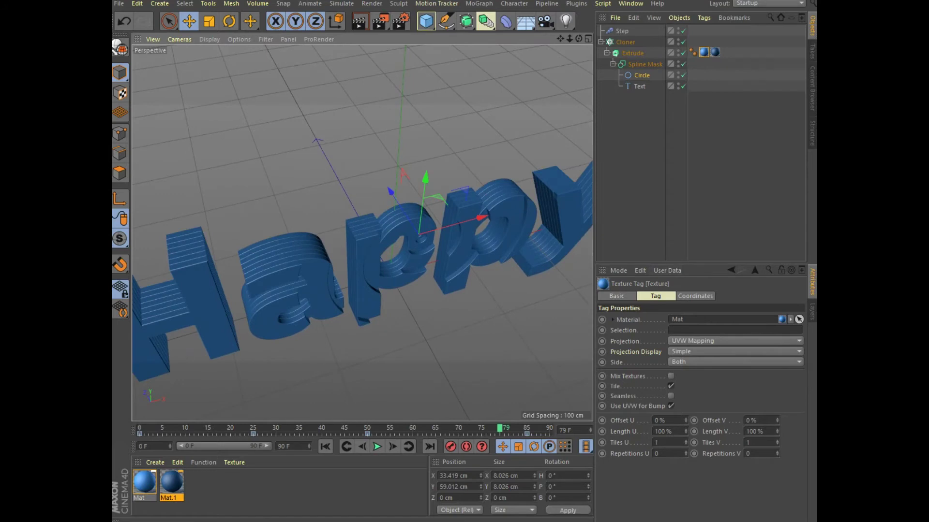
left_click(735, 362)
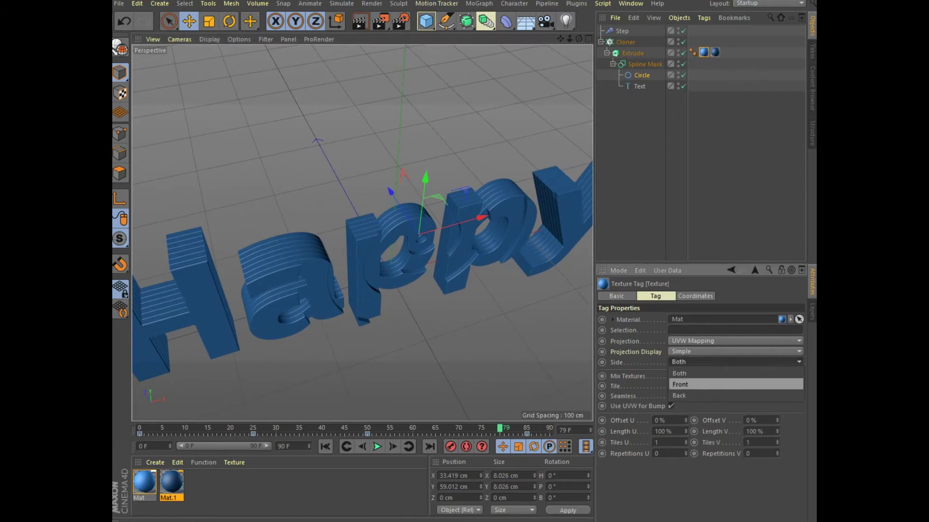
left_click(687, 384)
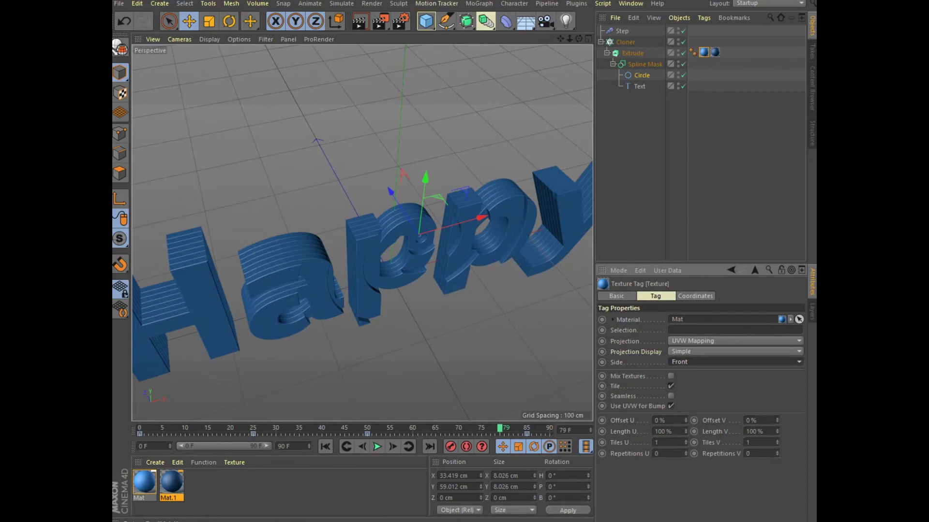
left_click(715, 52)
left_click(735, 362)
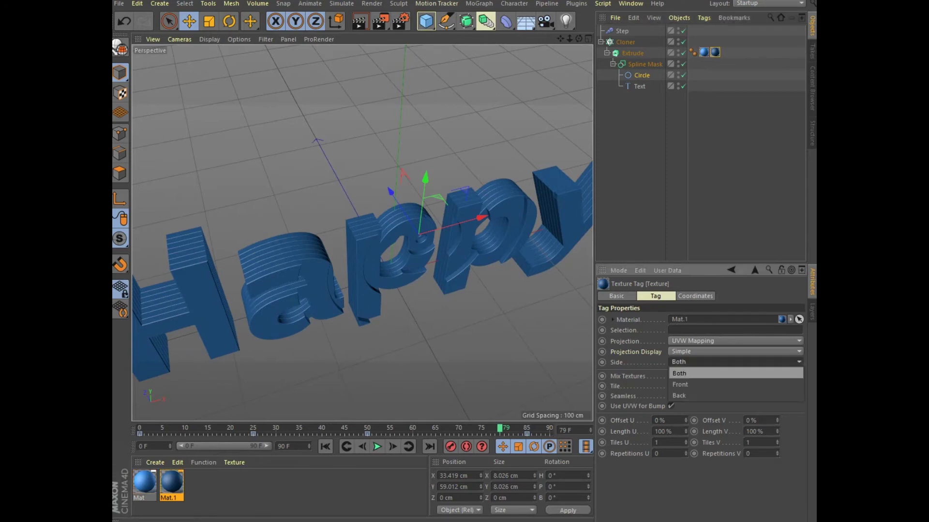
left_click(687, 395)
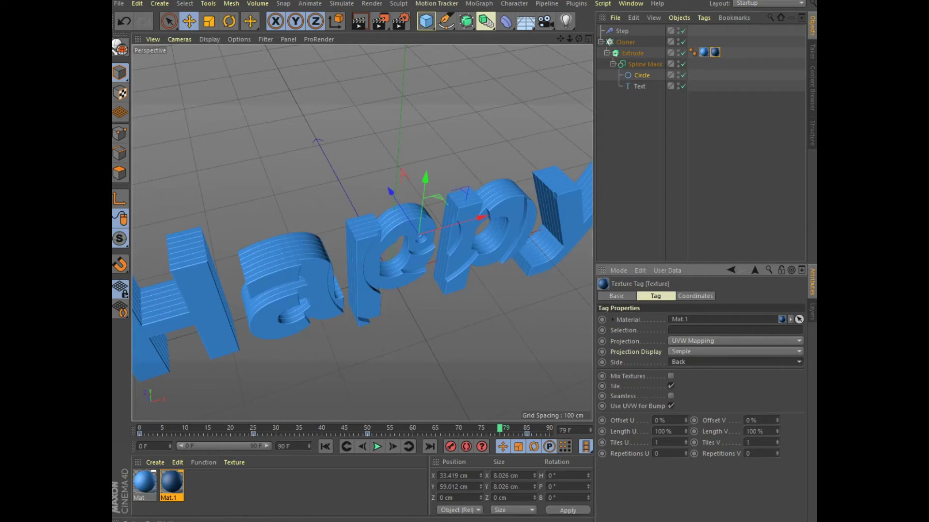
left_click(704, 52)
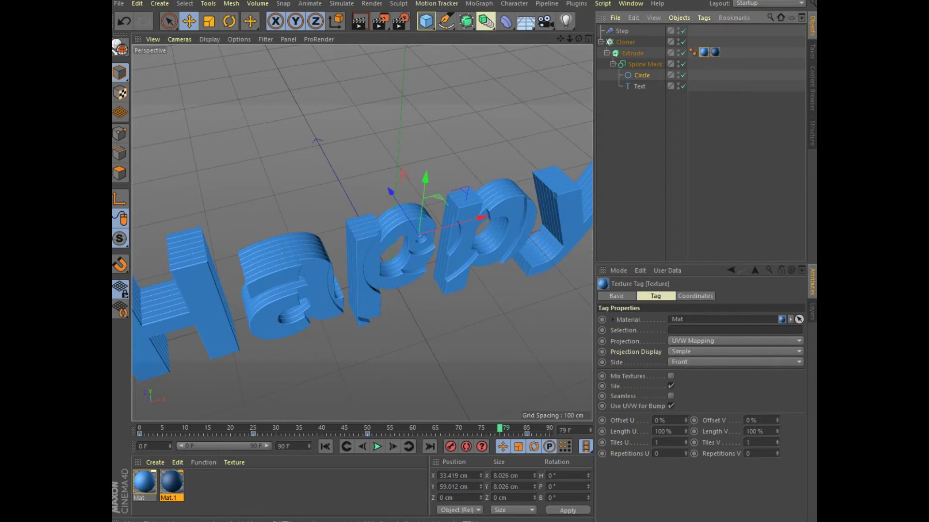
Step: Orbit to a low frontal view of the Happy text and render the view
left_click_drag(578, 38, 361, 232)
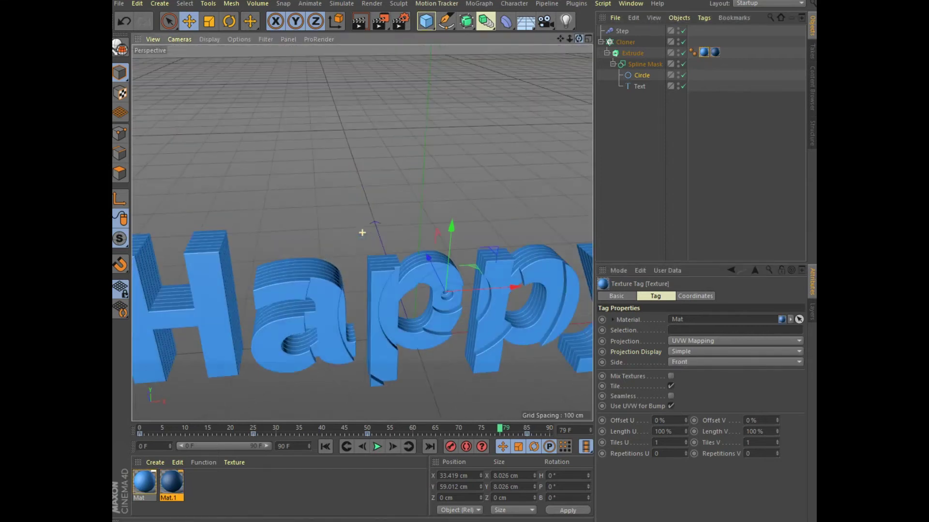
scroll(386, 239, "down", 2)
scroll(386, 238, "down", 2)
scroll(385, 239, "down", 2)
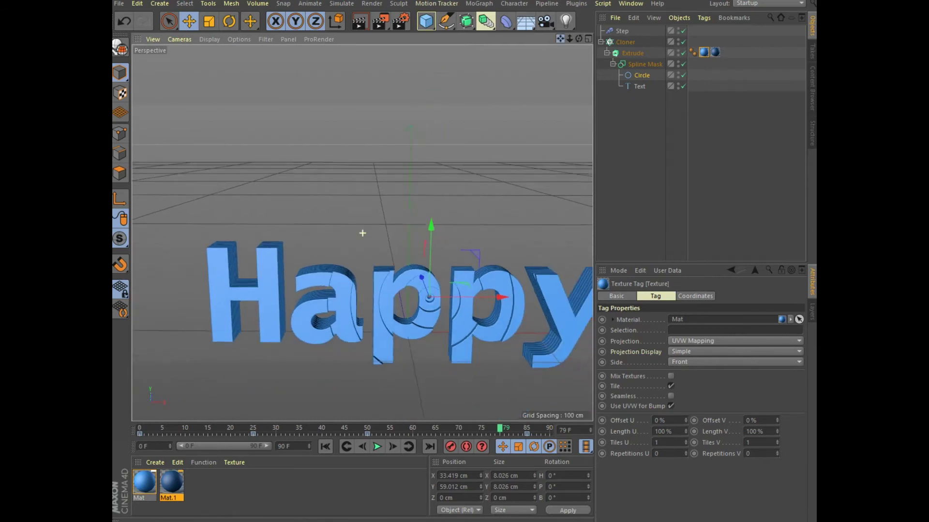
middle_click_drag(362, 233, 329, 200, "alt")
left_click(359, 20)
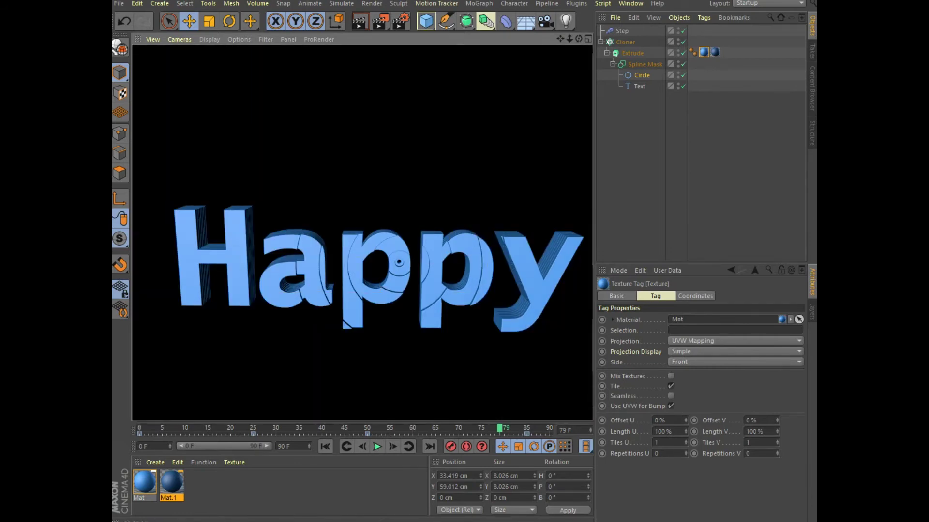
Step: Show the texture projection as solid, set Mat.1's Side to Both, and render
left_click(735, 351)
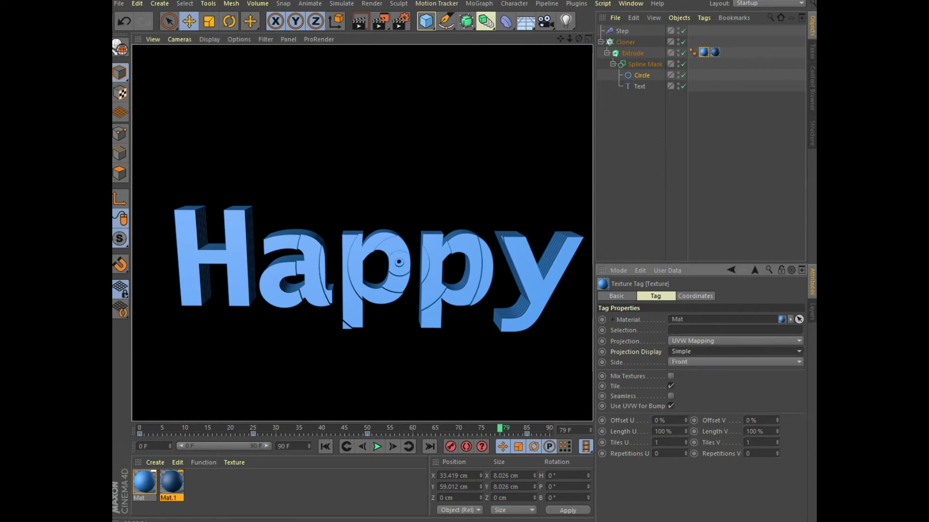
left_click(679, 385)
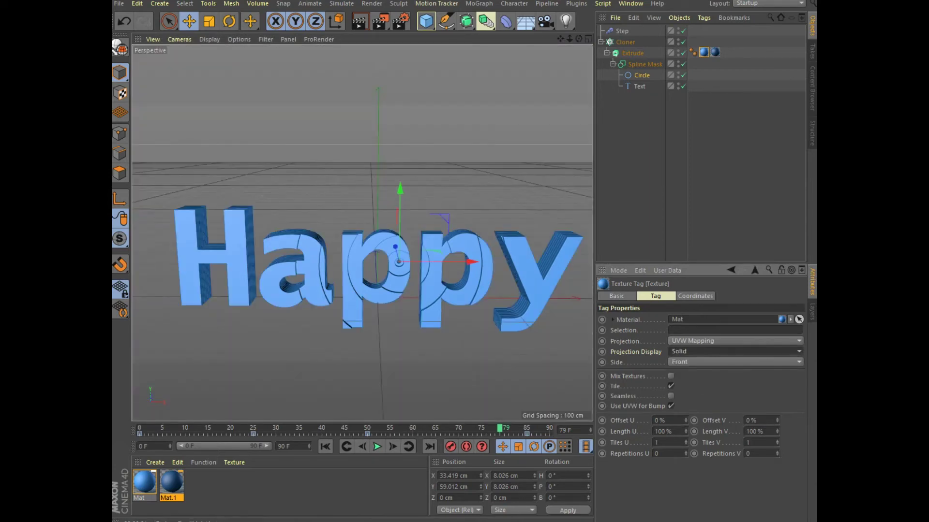
left_click(715, 52)
left_click(735, 362)
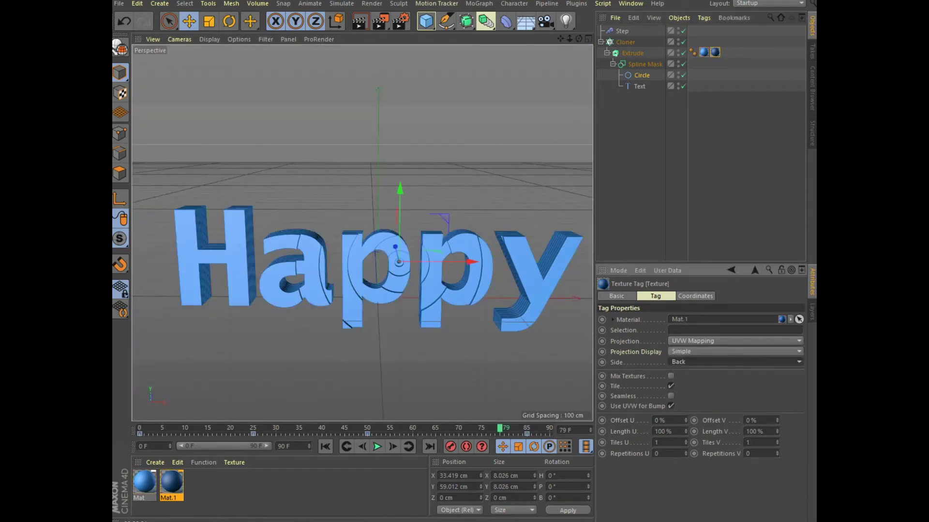
left_click(679, 374)
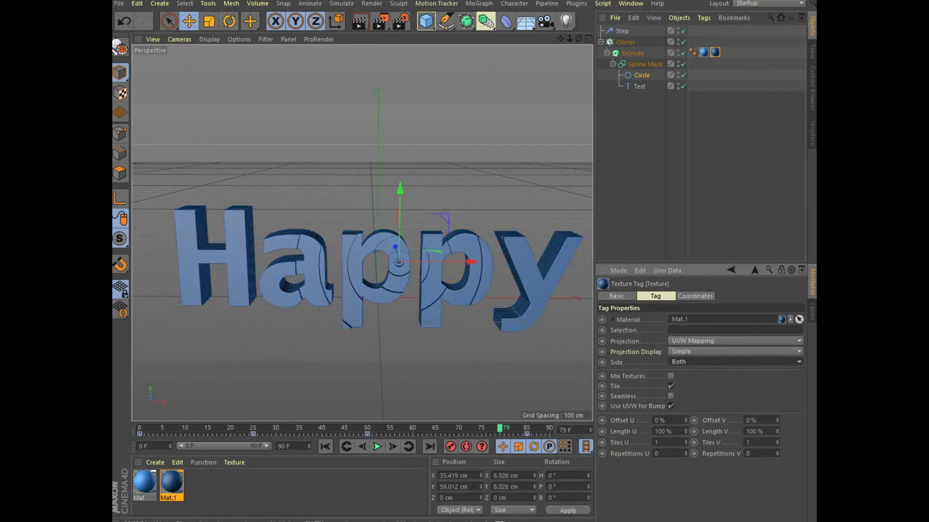
key("ctrl+r")
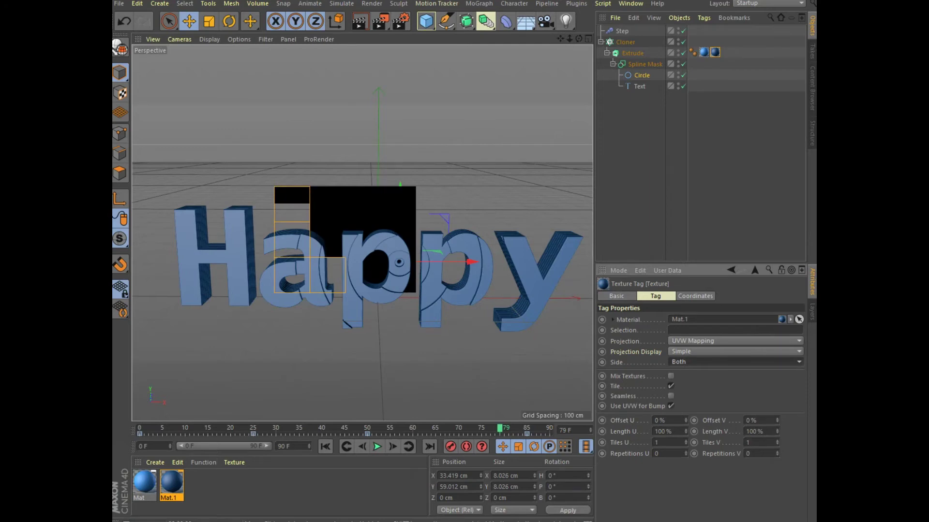
double_click(172, 483)
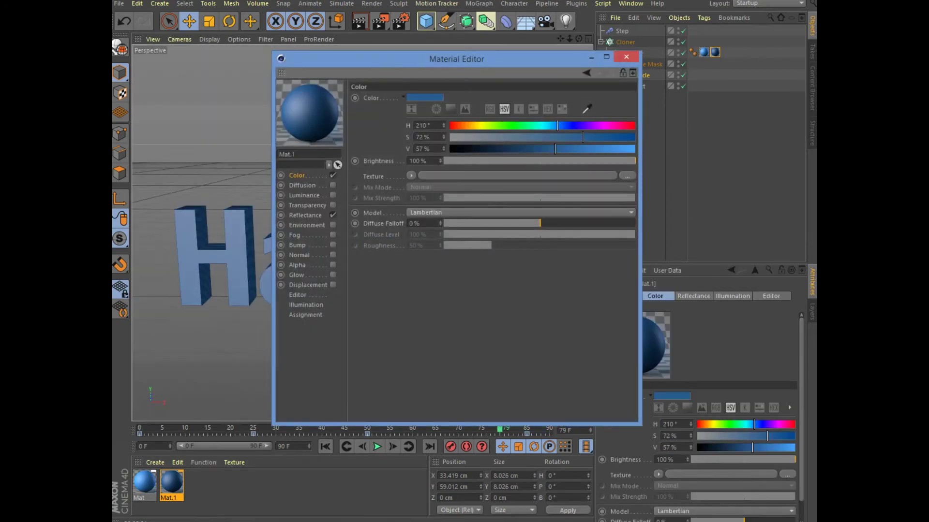
Step: Add a GGX reflection layer to Mat.1 coloured H 209°, S 63%, V 85%
left_click(306, 215)
left_click(364, 121)
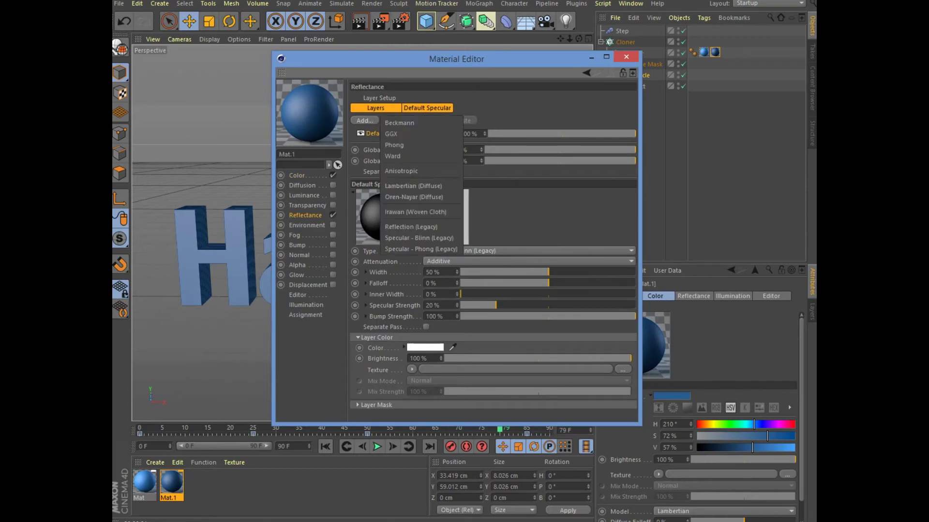
left_click(397, 141)
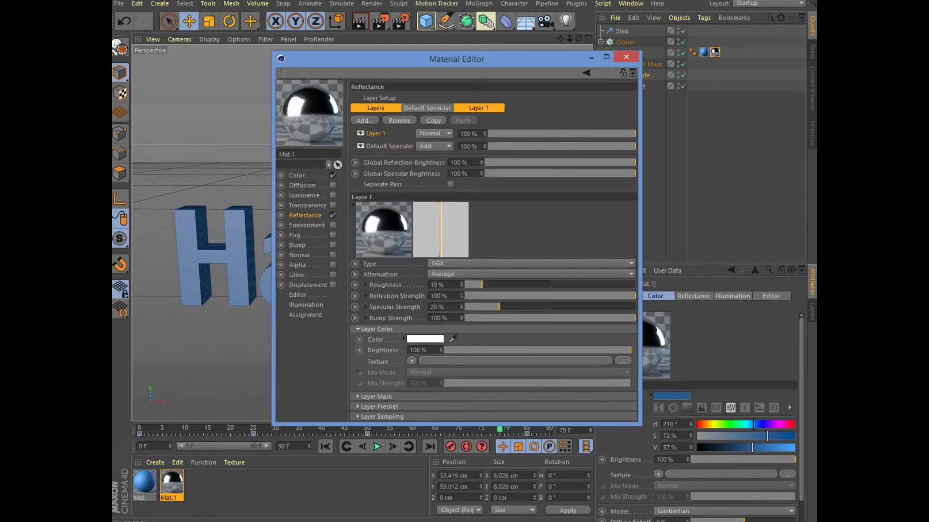
left_click(425, 338)
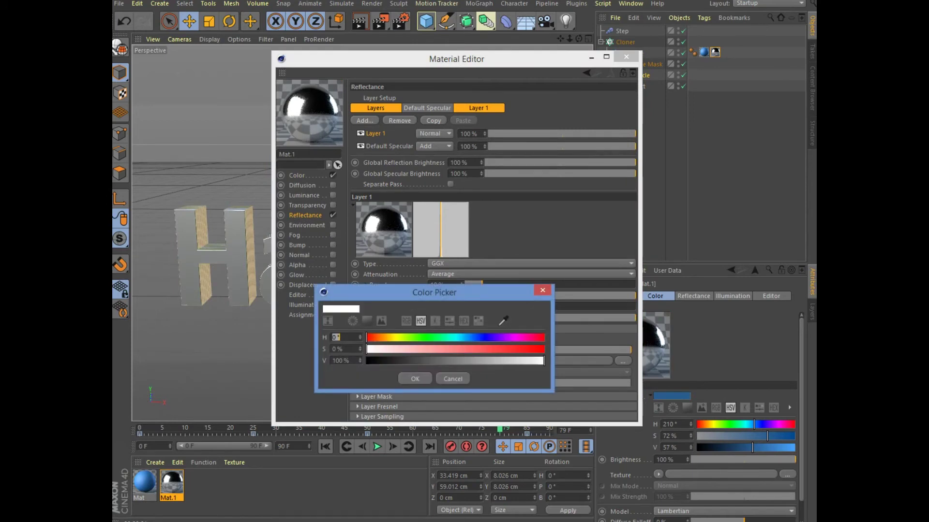
type("228")
key("Tab")
type("63")
key("Return")
left_click_drag(543, 361, 517, 360)
left_click_drag(478, 337, 470, 338)
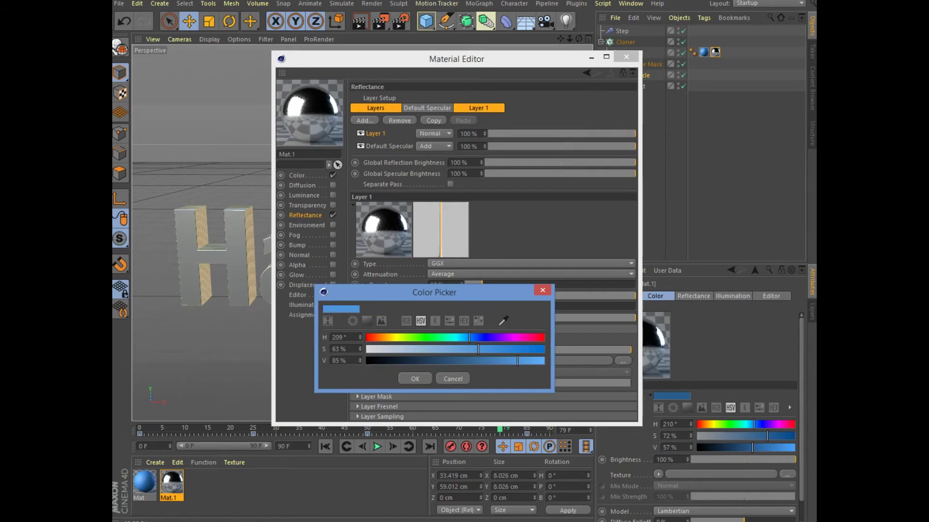
left_click(415, 378)
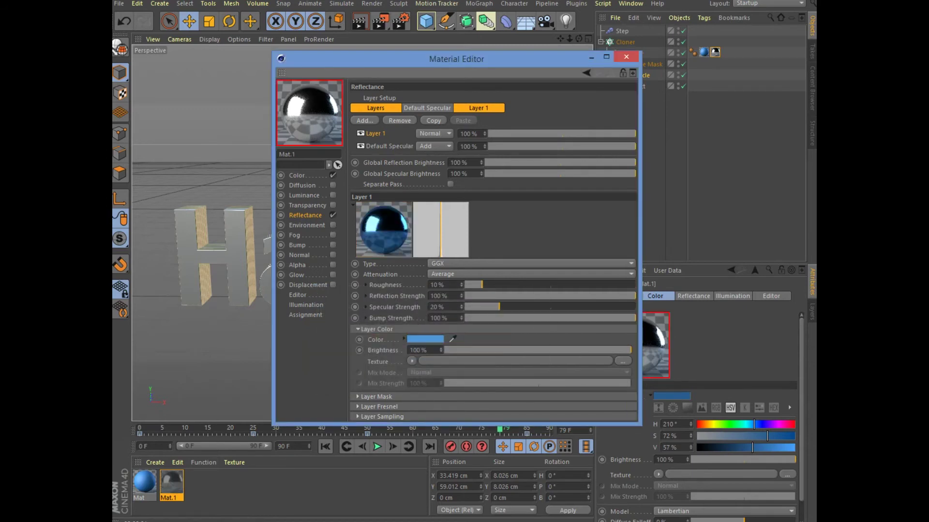
Step: Close the material editor and render the glossy Happy text
left_click(626, 57)
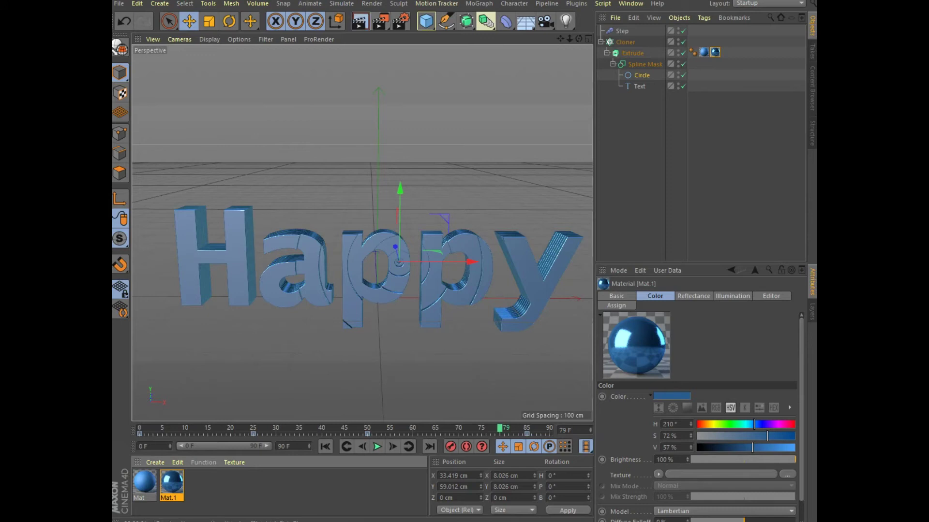
left_click(359, 21)
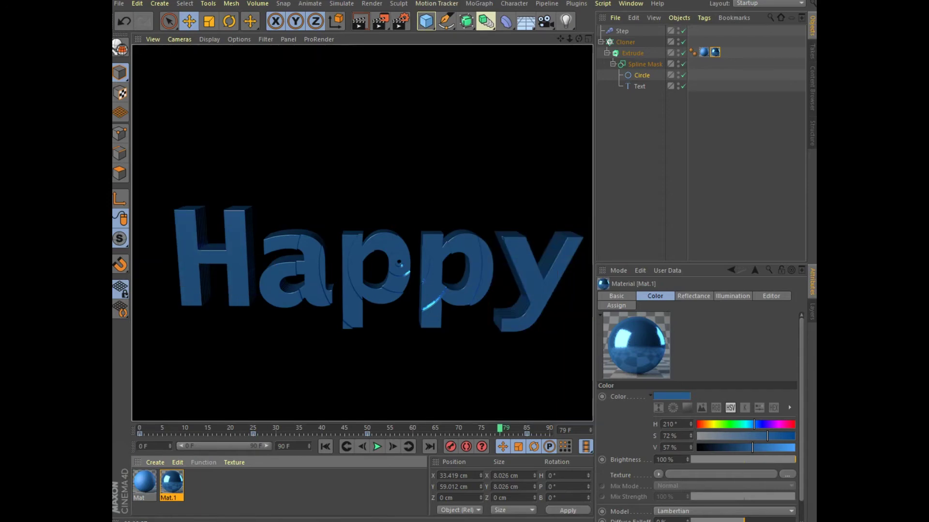
double_click(144, 482)
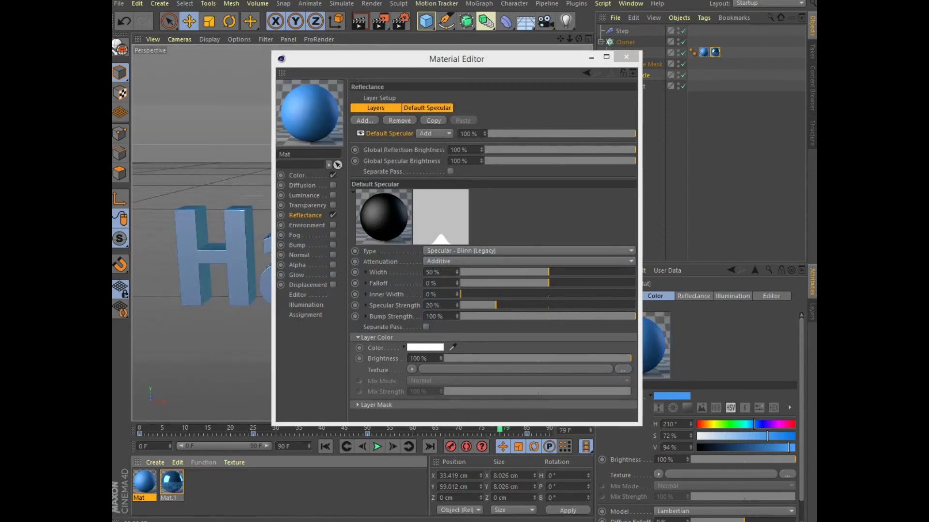
Step: Lower Mat's colour saturation to 51% and add a GGX reflection layer
left_click(296, 175)
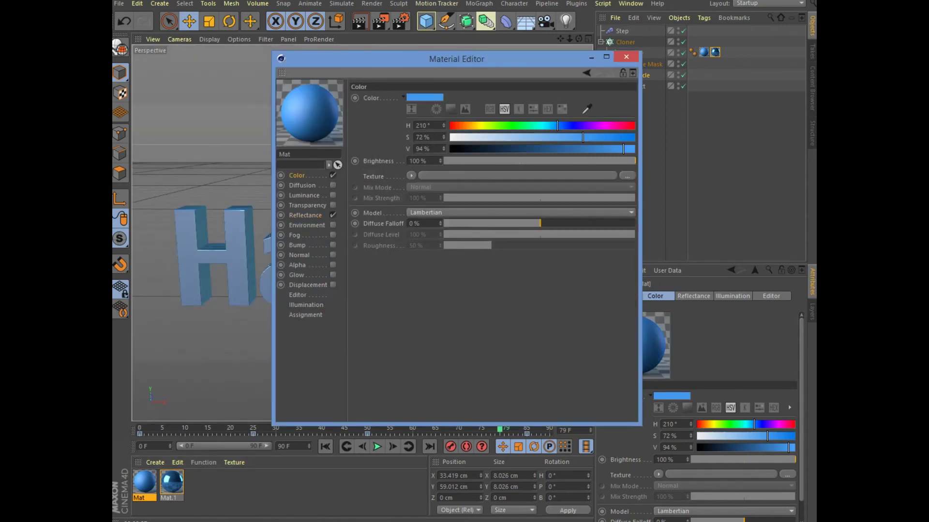
left_click_drag(582, 137, 544, 137)
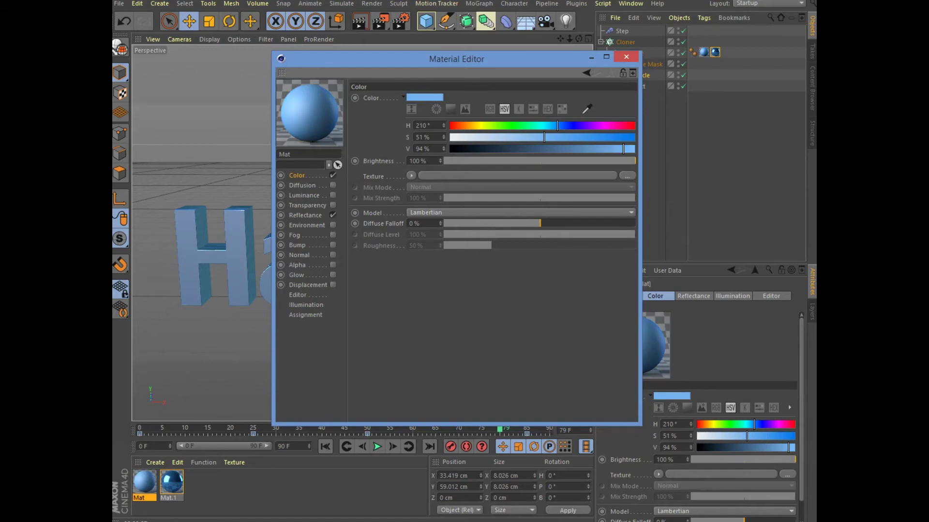
left_click(306, 215)
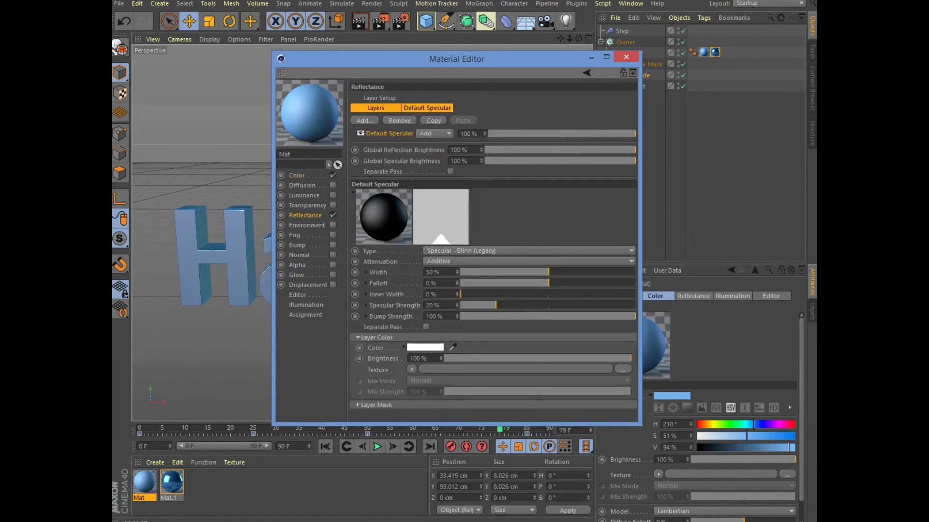
left_click(365, 120)
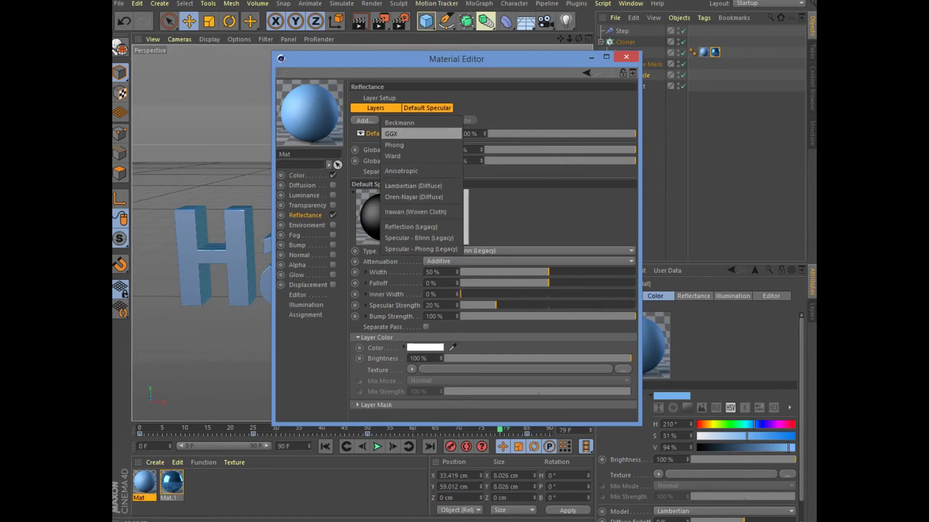
left_click(392, 134)
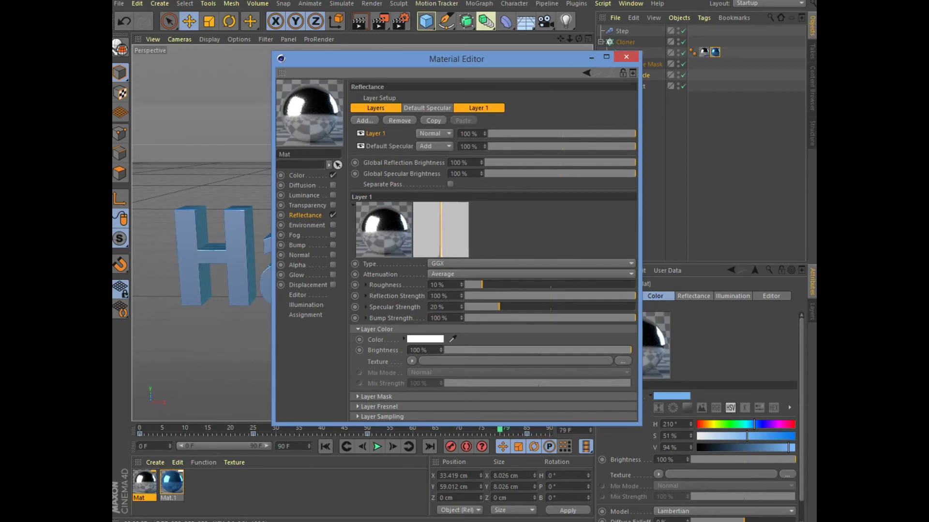
Step: Colour the reflection layer H 196°, S 60% with 73% brightness
left_click(425, 339)
type("196")
key("Return")
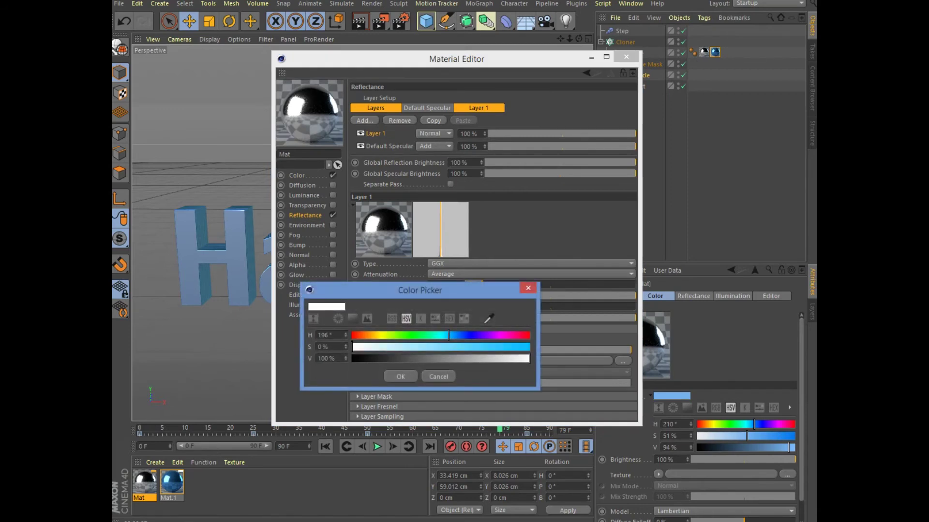
type("60")
key("Return")
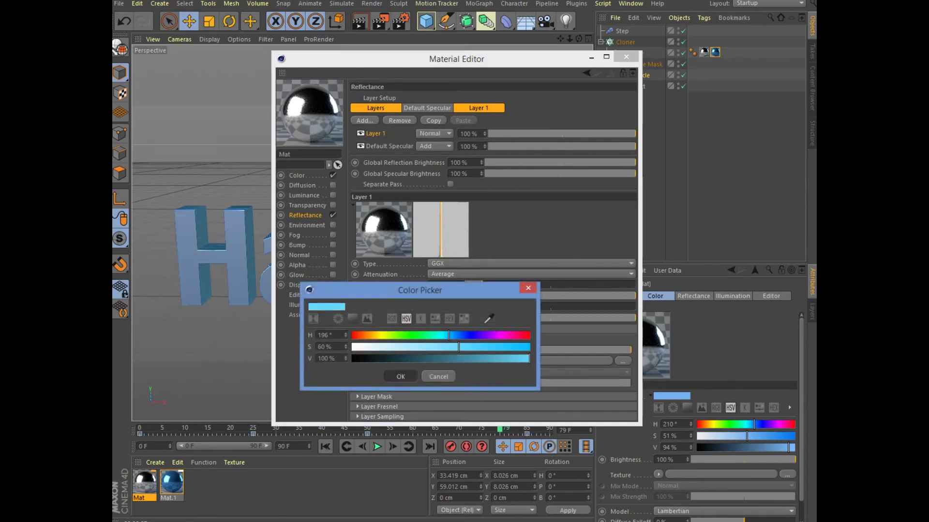
key("Return")
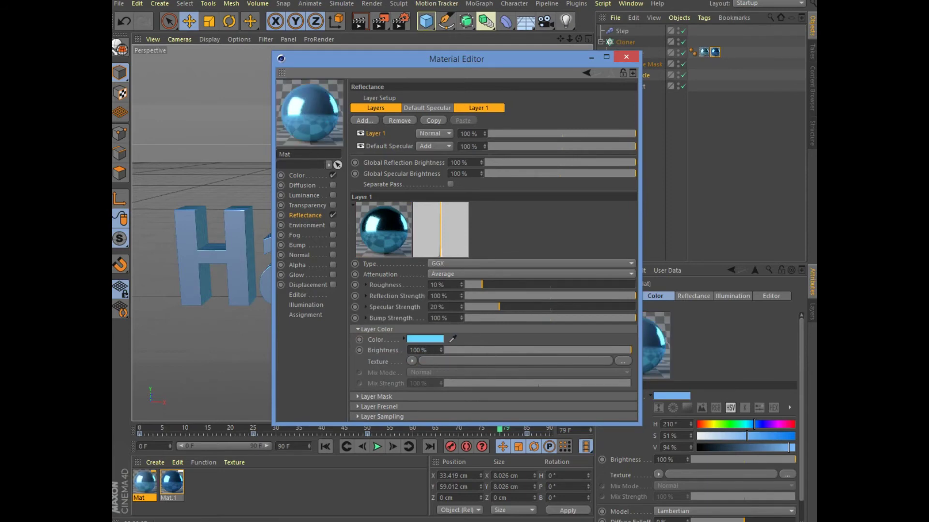
left_click_drag(630, 350, 581, 350)
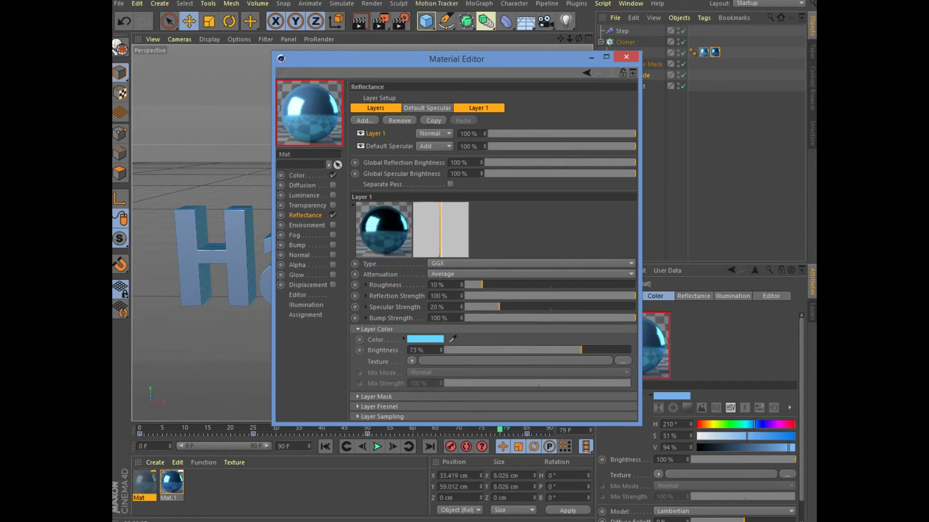
left_click(627, 56)
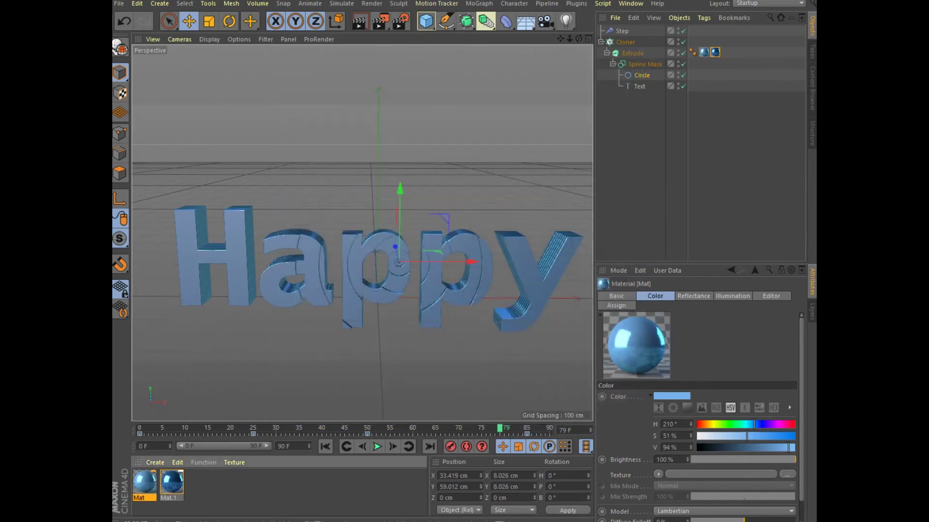
Step: Add a Floor lowered beneath the text and a Sky, render, then replay the animation
left_click(485, 21)
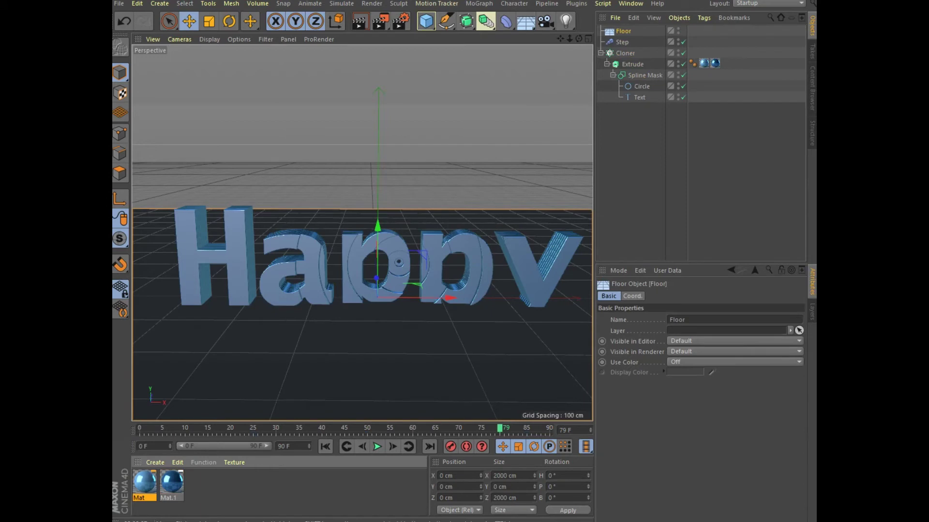
left_click_drag(378, 226, 376, 410)
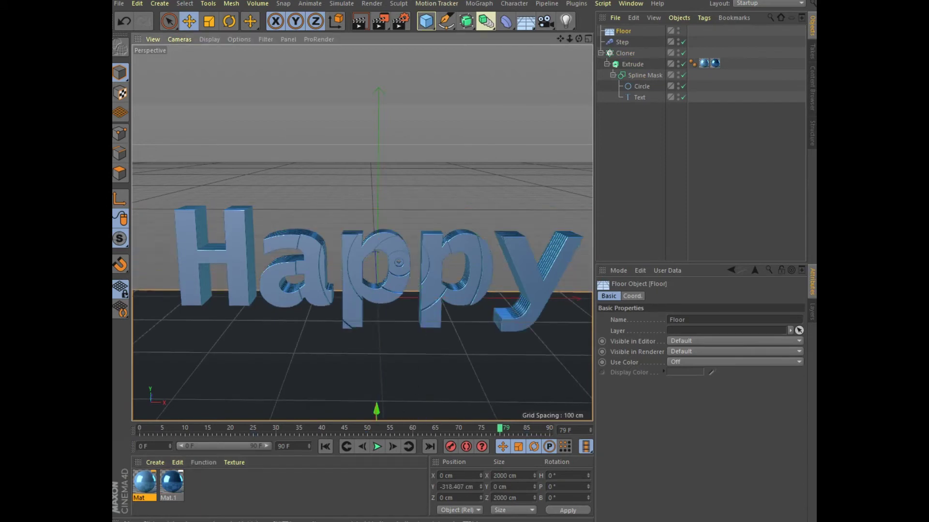
left_click_drag(525, 21, 556, 57)
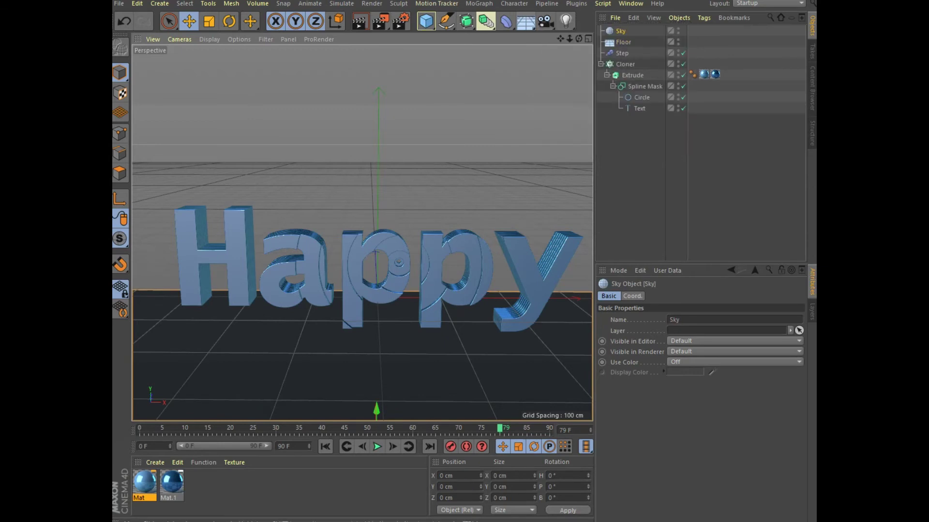
left_click(360, 21)
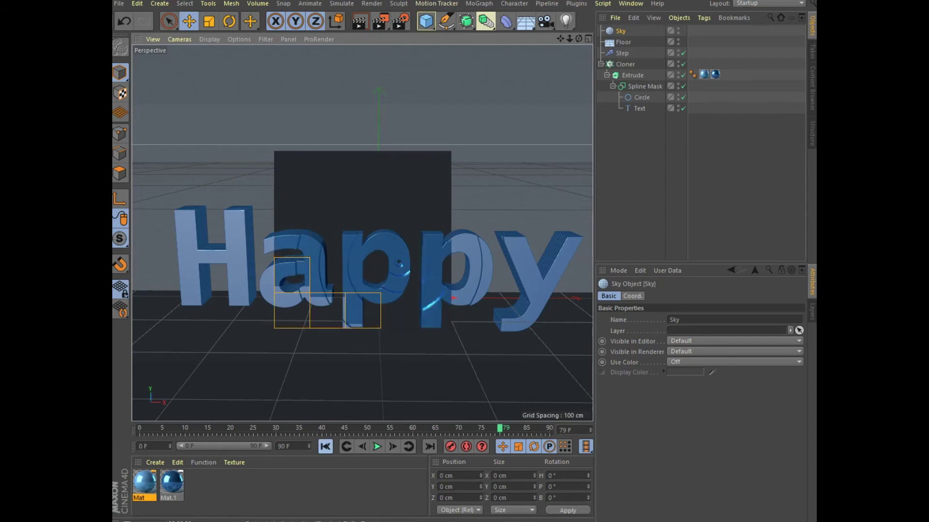
key("shift+g")
key("F8")
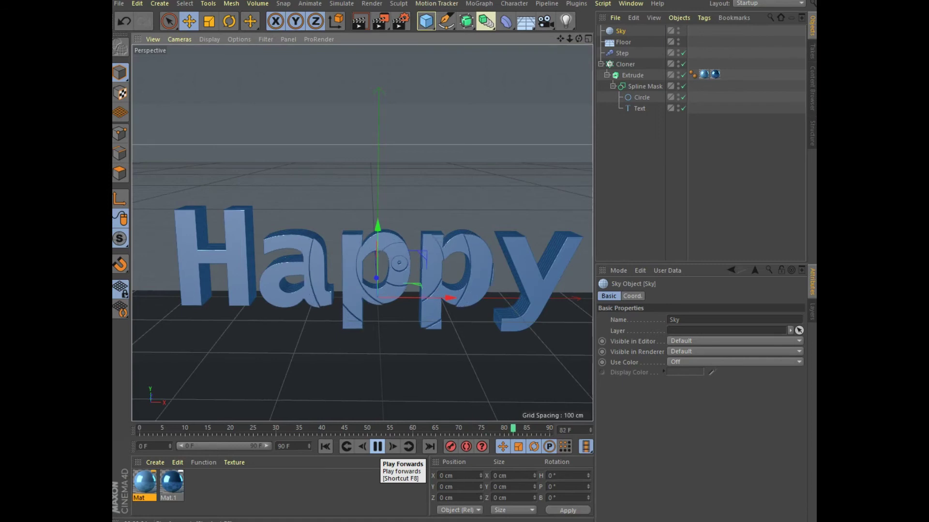
Step: Replay the Happy animation, stop it near frame 78, and show the camera types list
left_click(377, 447)
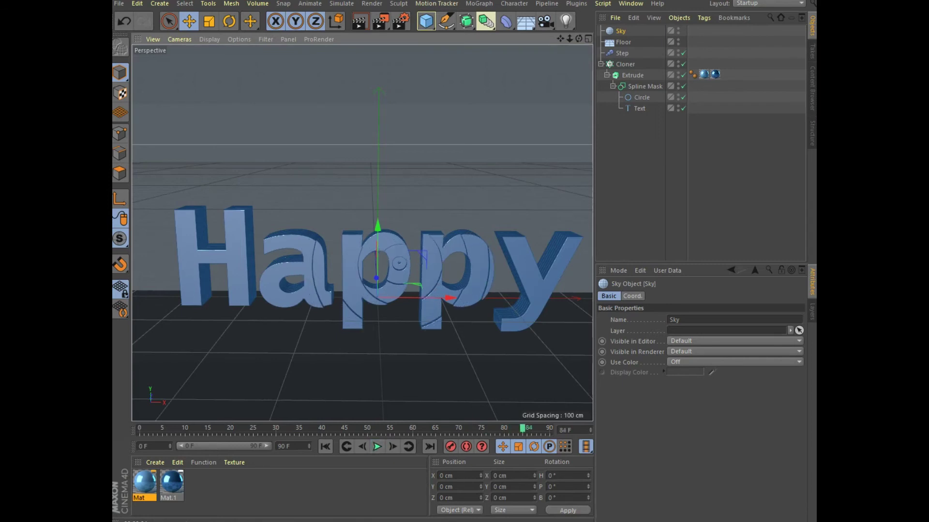
left_click_drag(362, 233, 362, 233, "alt")
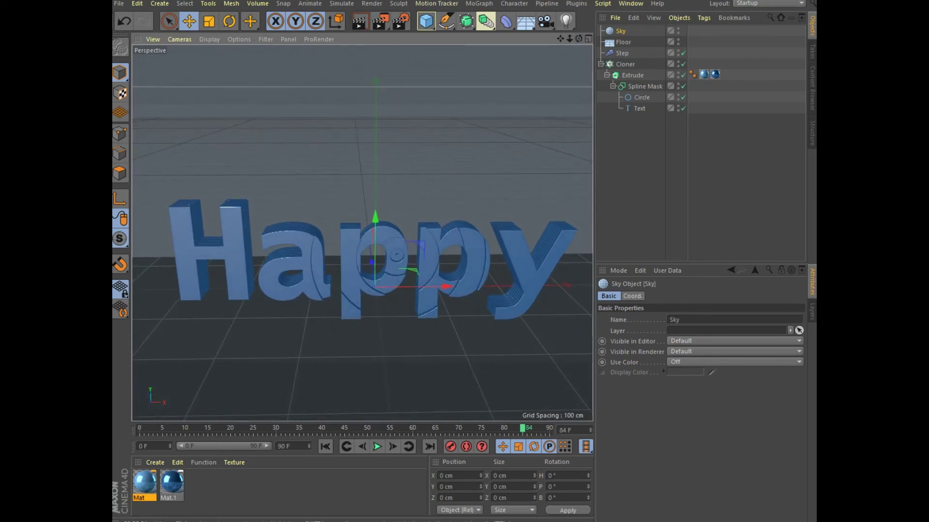
left_click(376, 447)
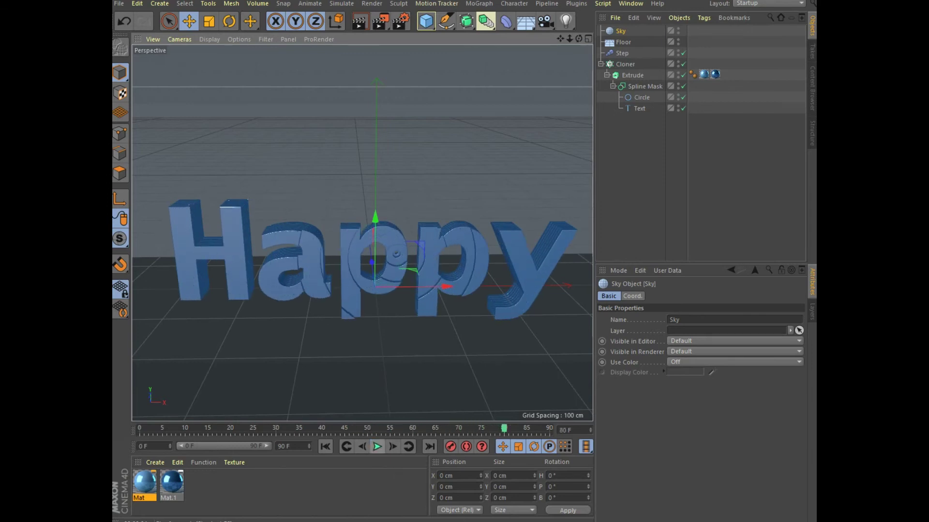
left_click(378, 446)
left_click(545, 21)
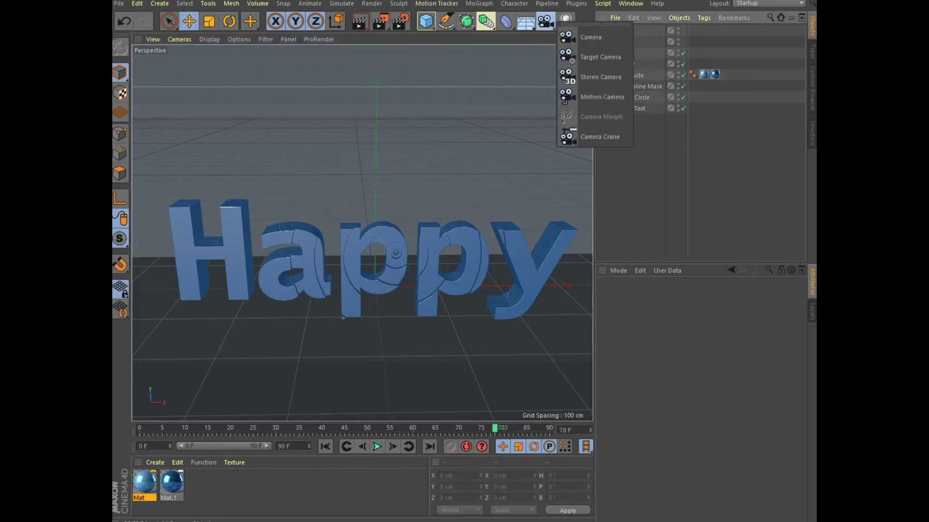
Step: Add a Target Camera using the Circle as its up vector, and look through it
left_click(599, 57)
left_click(692, 30)
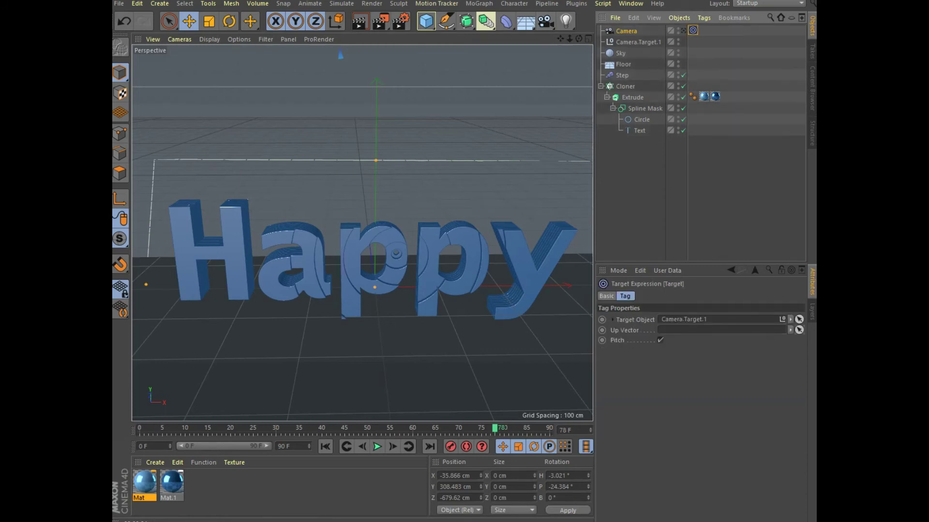
left_click_drag(641, 120, 721, 330)
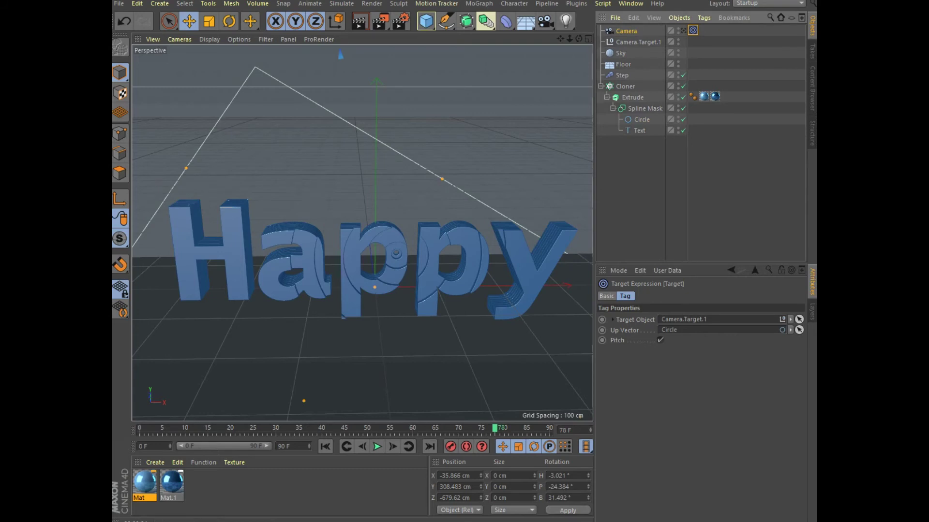
left_click(684, 30)
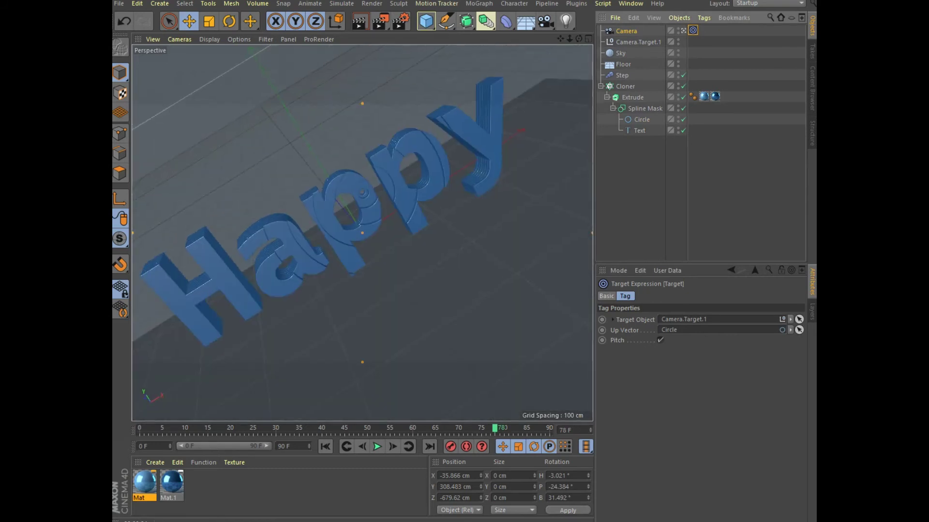
Step: Enable spherical mode in the camera's Spherical settings and view through the camera
left_click(626, 30)
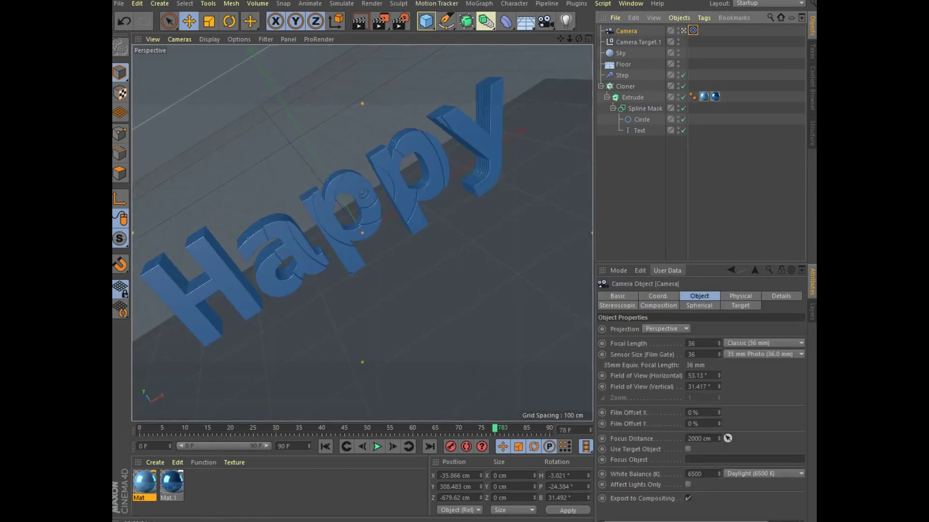
left_click(698, 305)
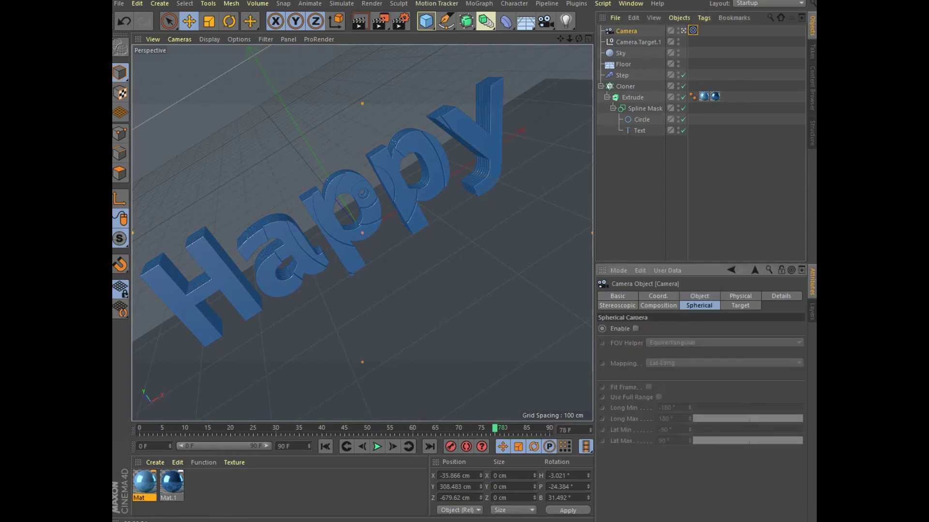
left_click(636, 329)
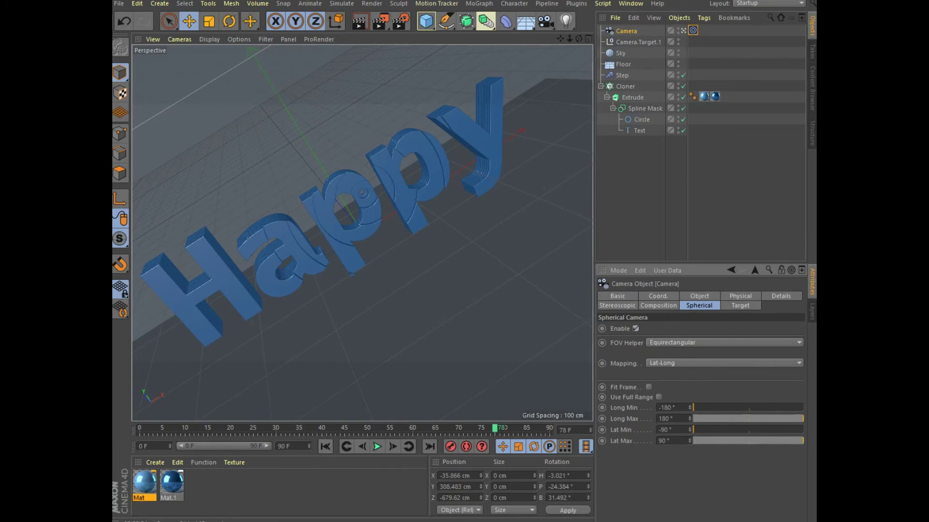
left_click(683, 30)
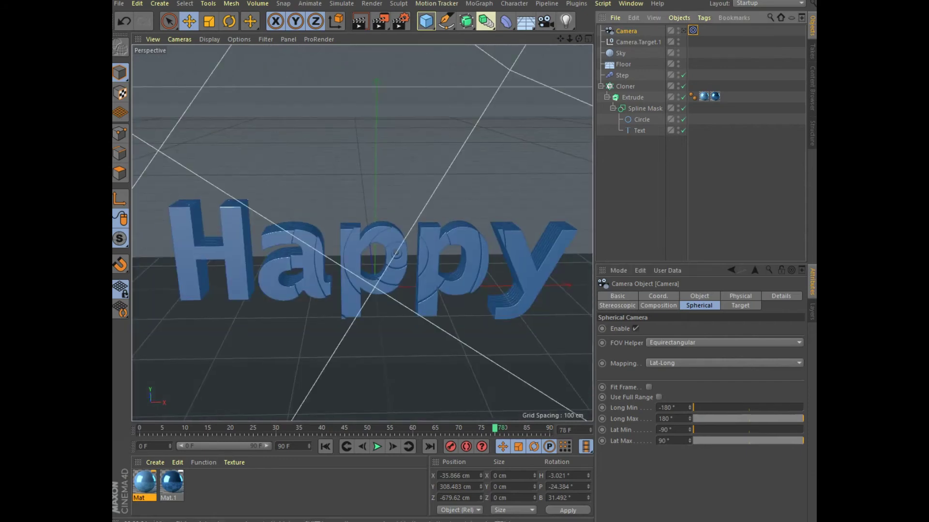
Step: Play the animation from the first frame, then stop it near frame 82
left_click(325, 447)
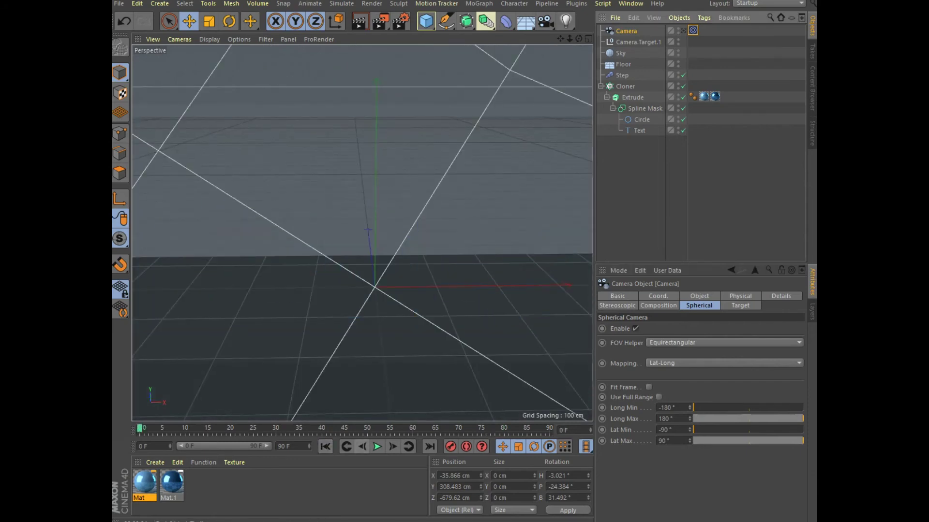
left_click_drag(363, 232, 338, 194, "alt")
left_click(377, 446)
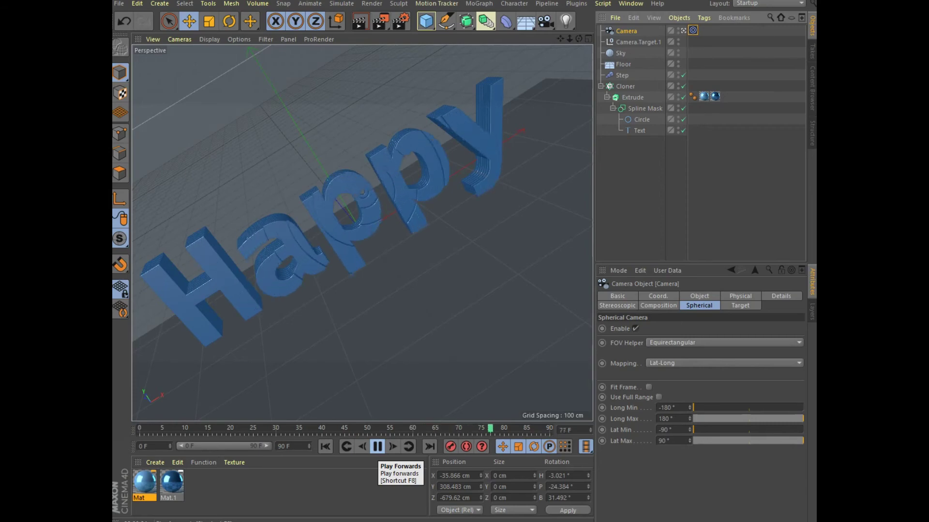
left_click(377, 446)
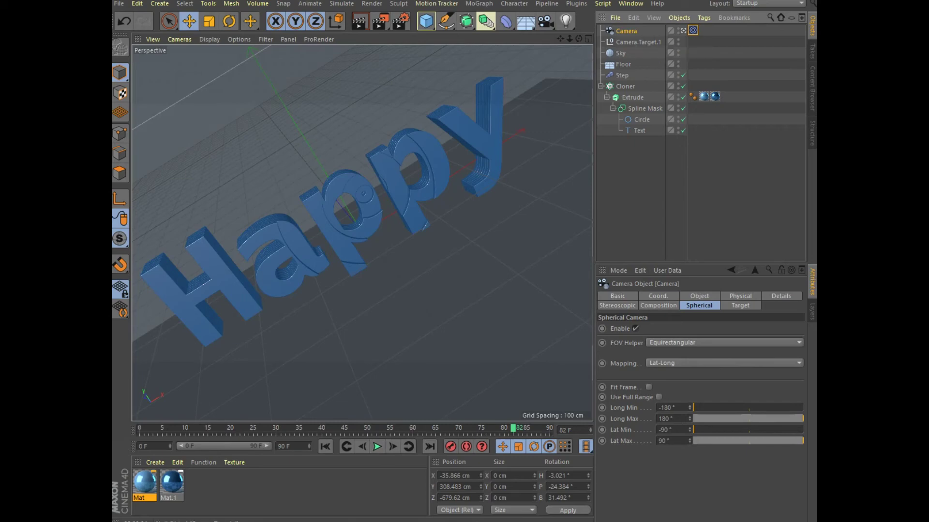
key("Down")
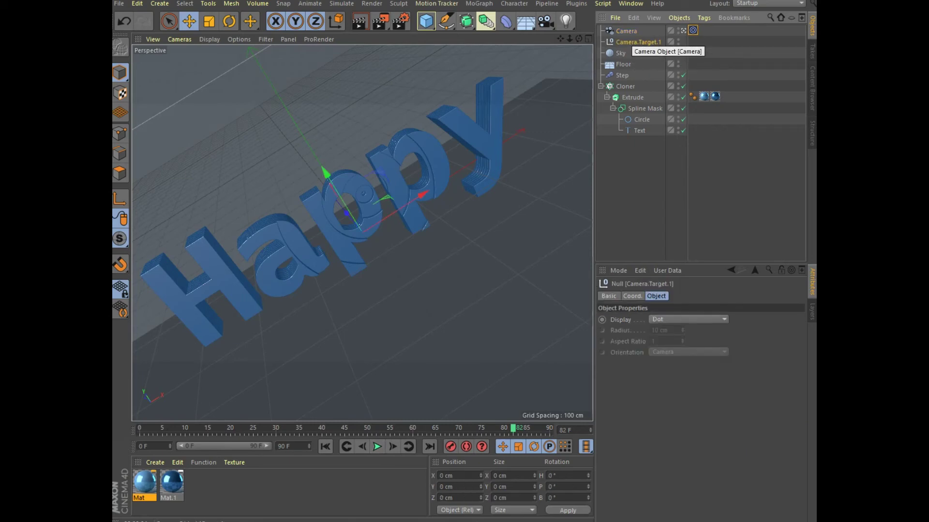
left_click(626, 31)
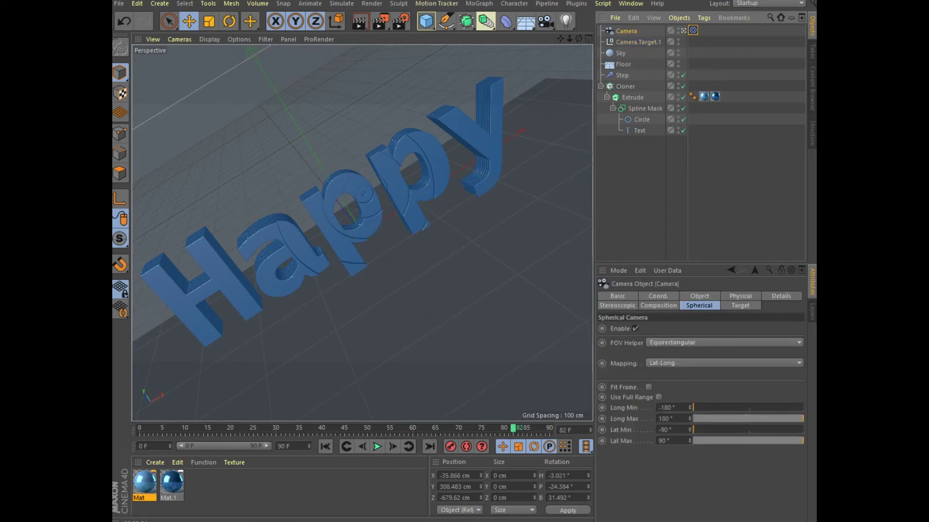
left_click(740, 306)
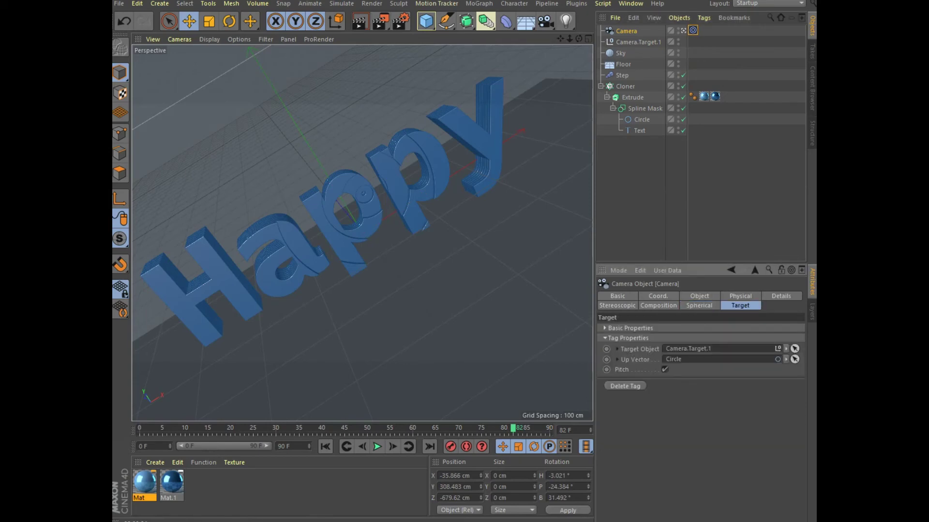
left_click(700, 296)
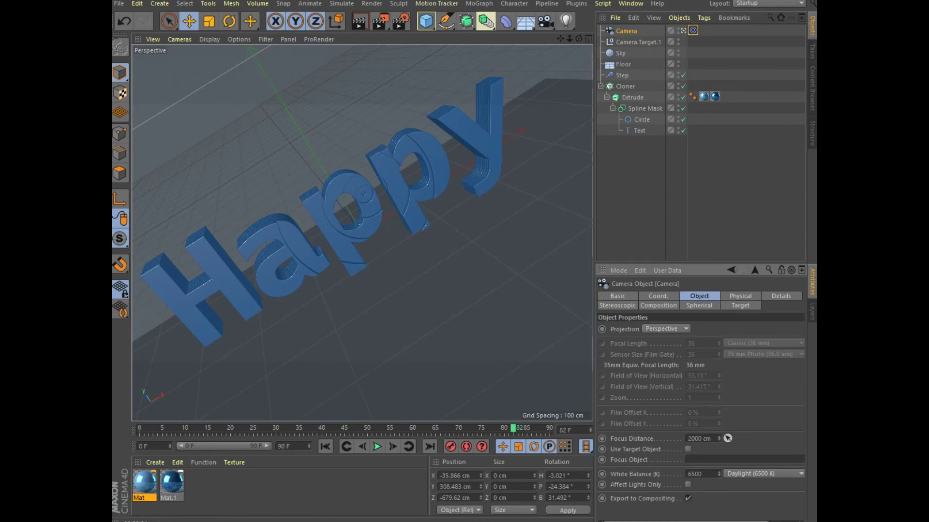
left_click(665, 329)
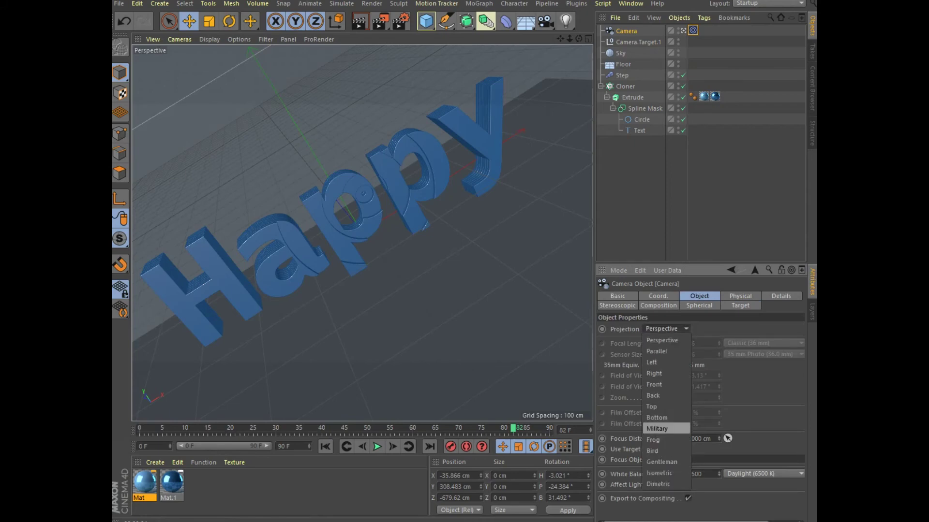
left_click(657, 429)
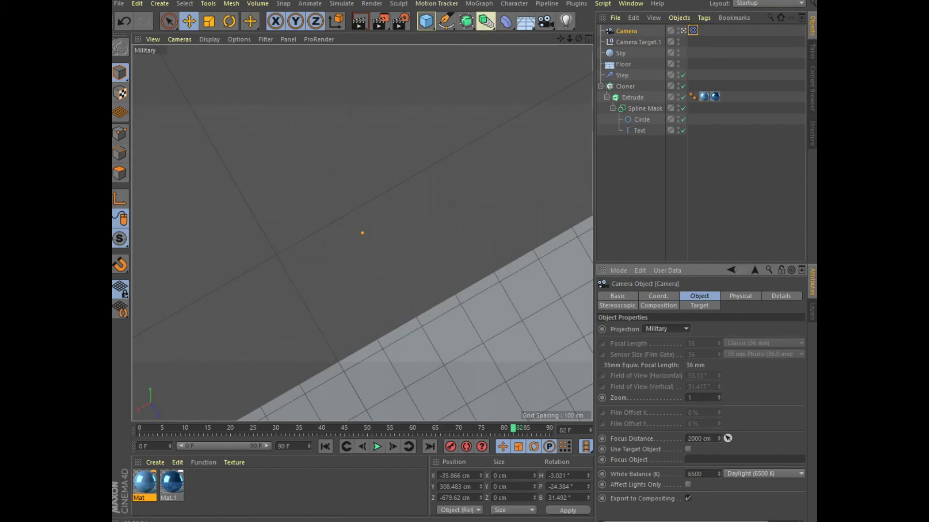
left_click(325, 446)
left_click(377, 446)
left_click(377, 446)
left_click(325, 447)
left_click(666, 329)
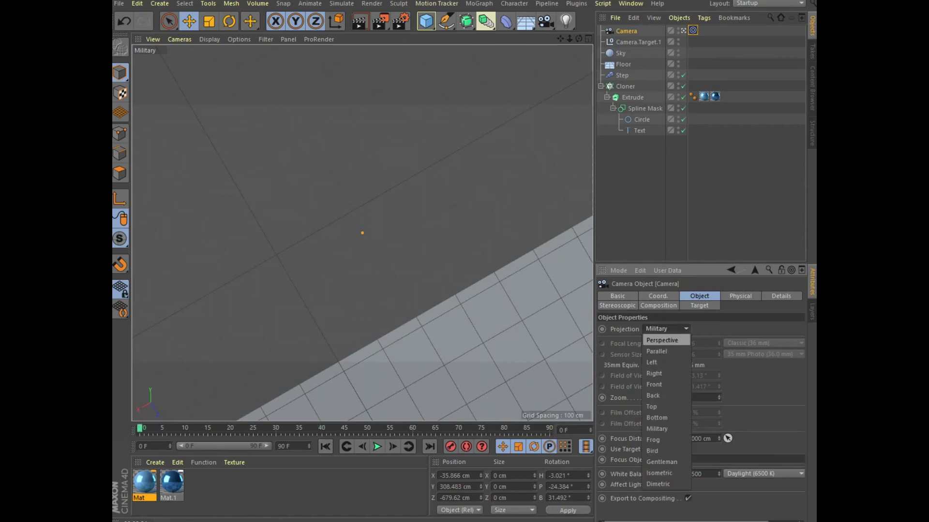
left_click(662, 340)
left_click(377, 447)
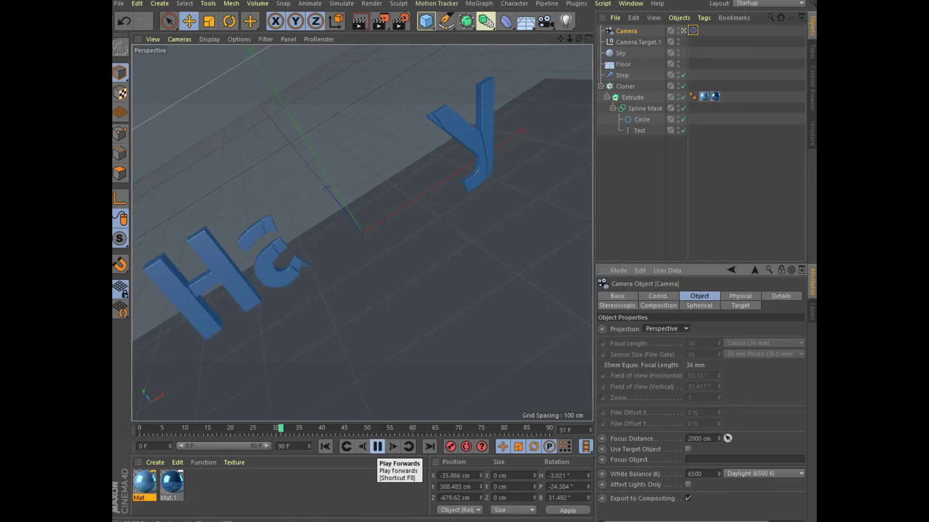
left_click(377, 447)
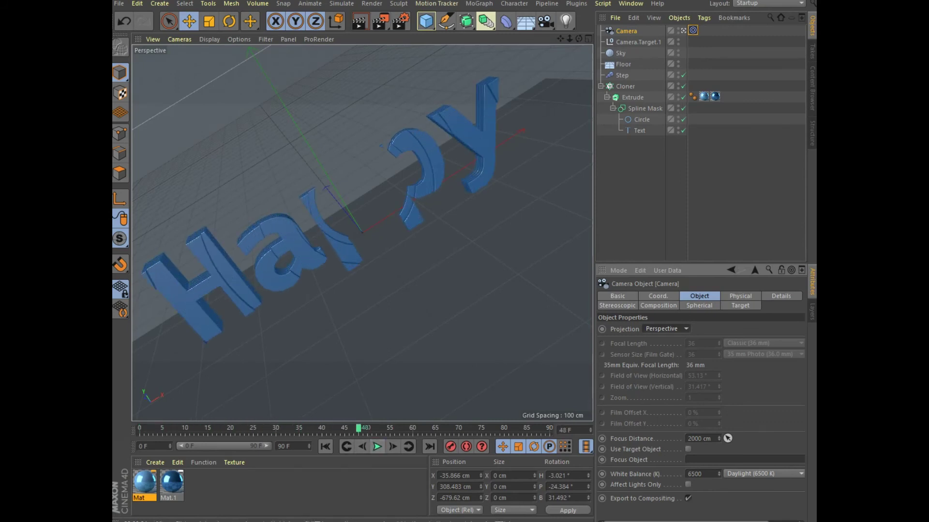
left_click(566, 21)
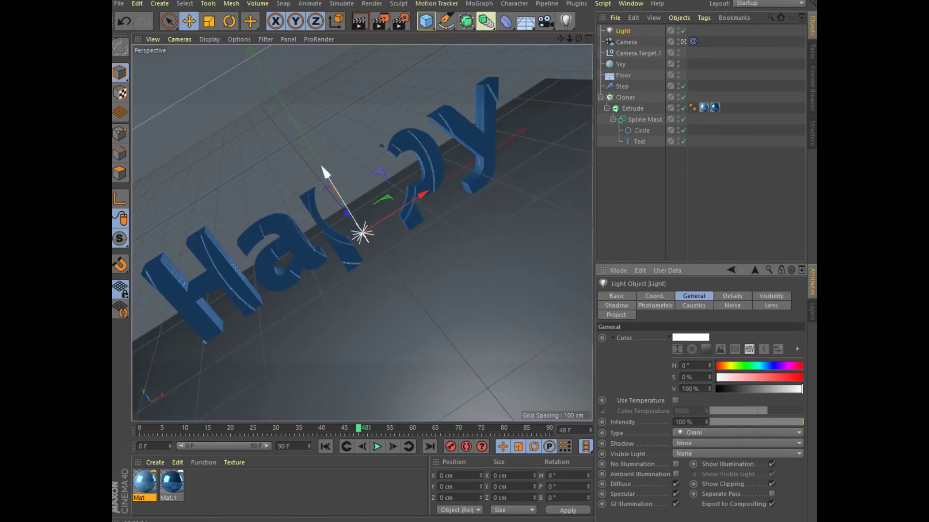
Step: Raise the omni light to about 305 cm above the text and render a preview
left_click_drag(325, 172, 227, 17)
left_click_drag(252, 58, 252, 59)
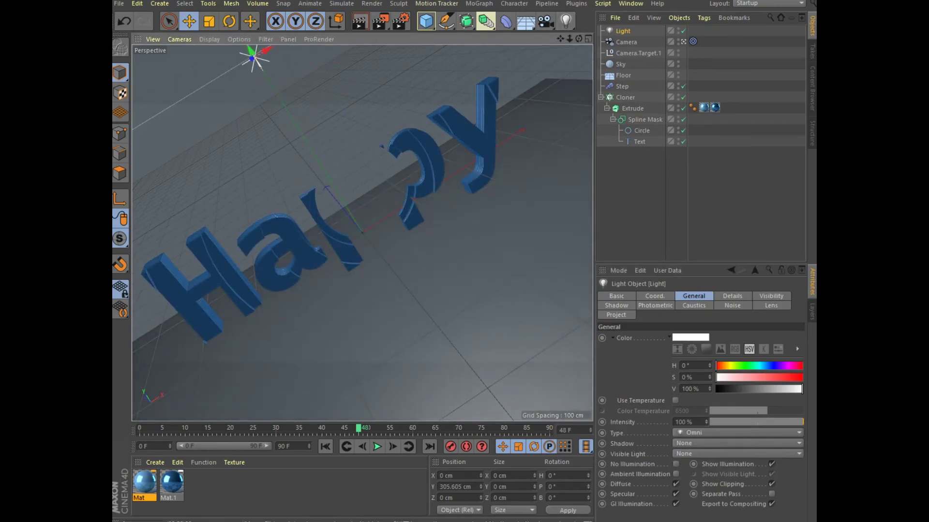
left_click(359, 21)
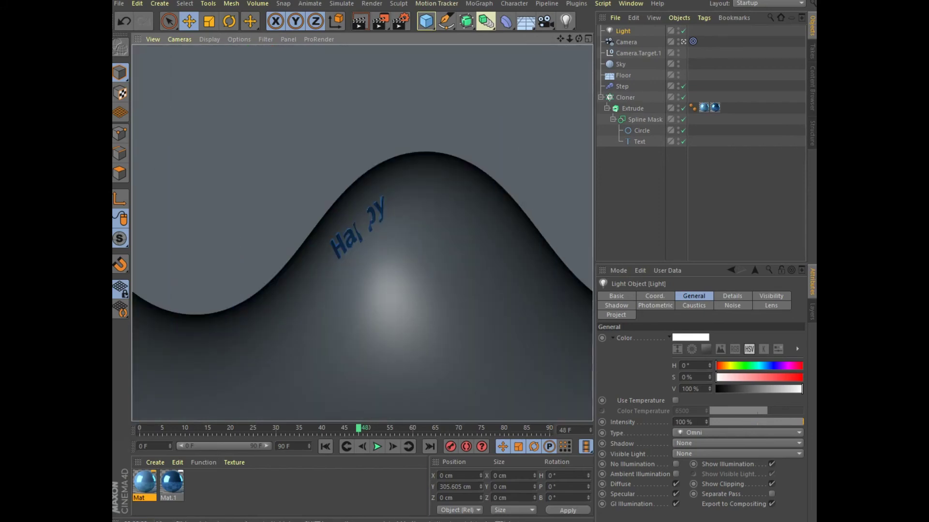
Step: Play and stop the animation, then render the lit frame at frame 57 in the viewport
left_click(376, 447)
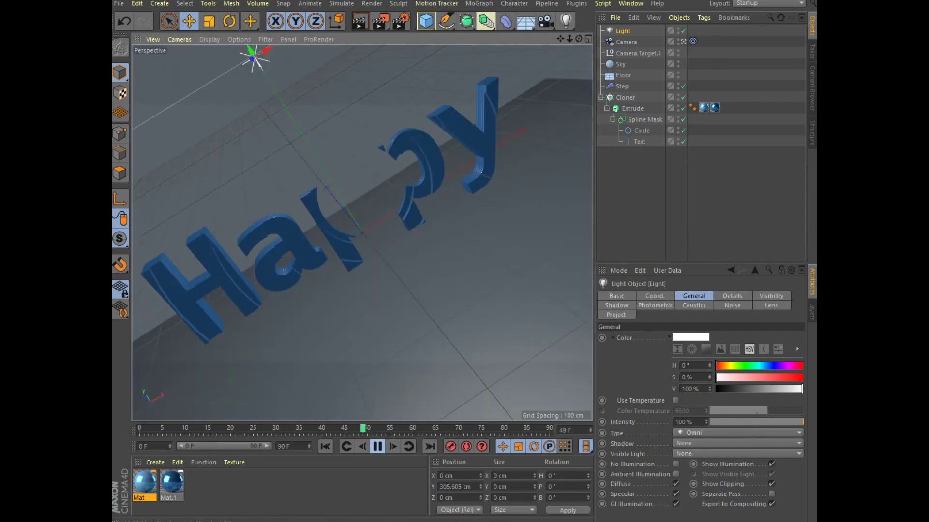
key("F8")
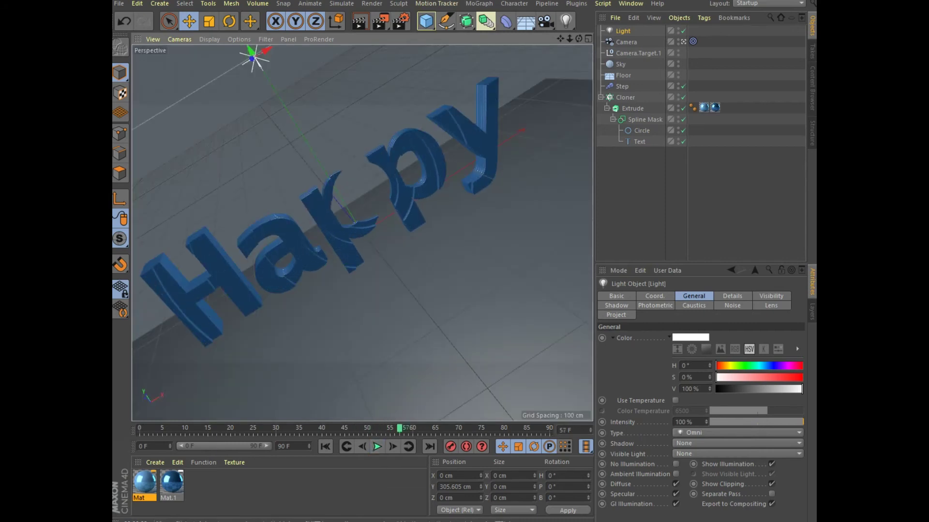
key("ctrl+r")
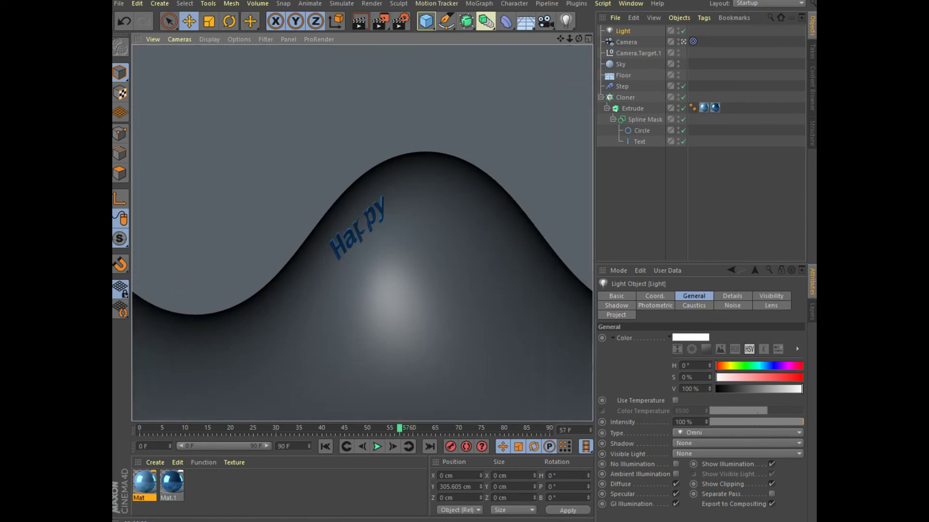
left_click(626, 42)
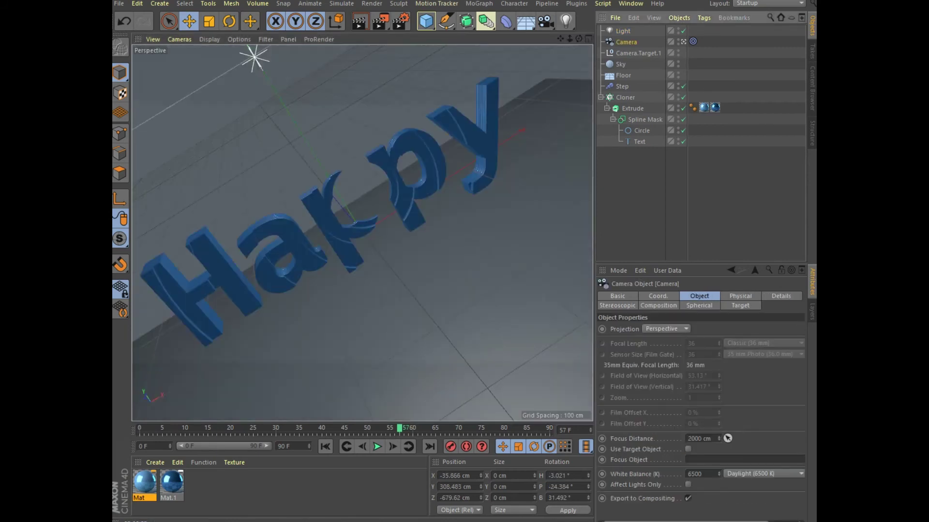
Step: Review the camera's Physical, Details, Composition and Spherical settings
left_click(740, 296)
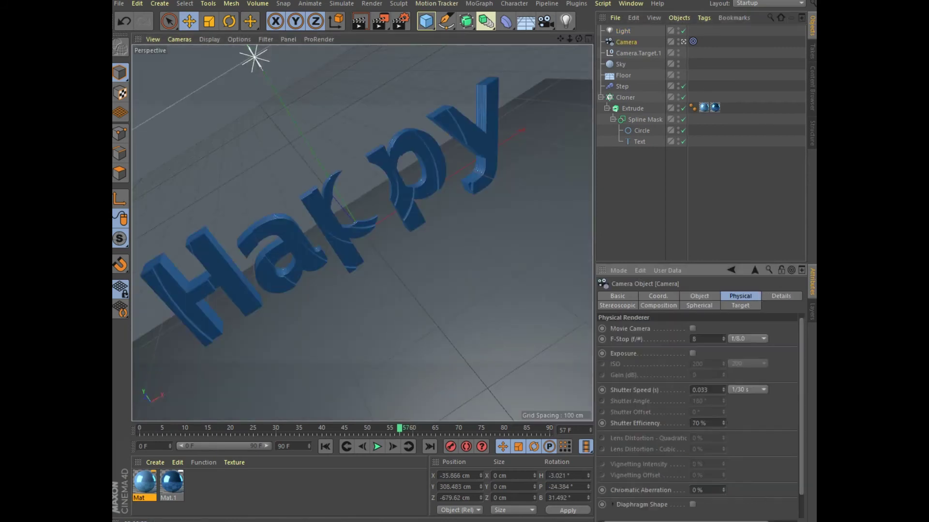
left_click(781, 296)
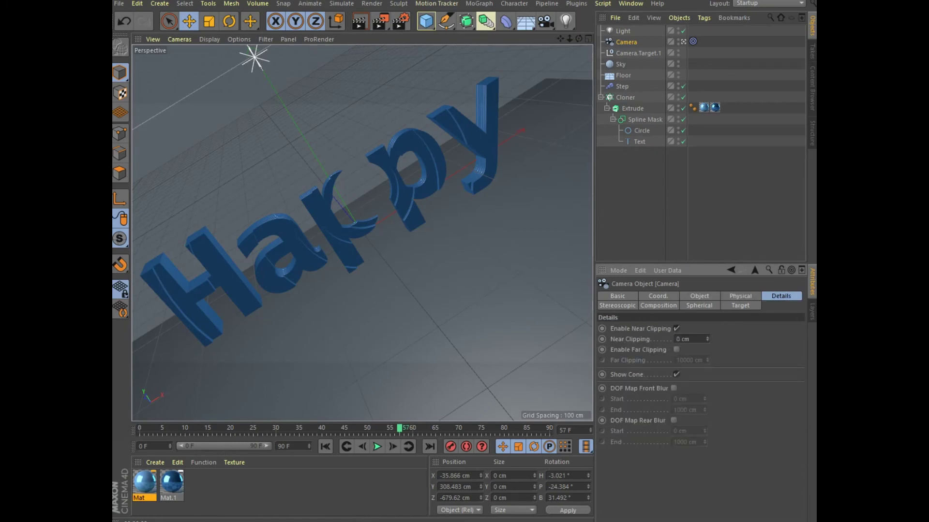
left_click(659, 306)
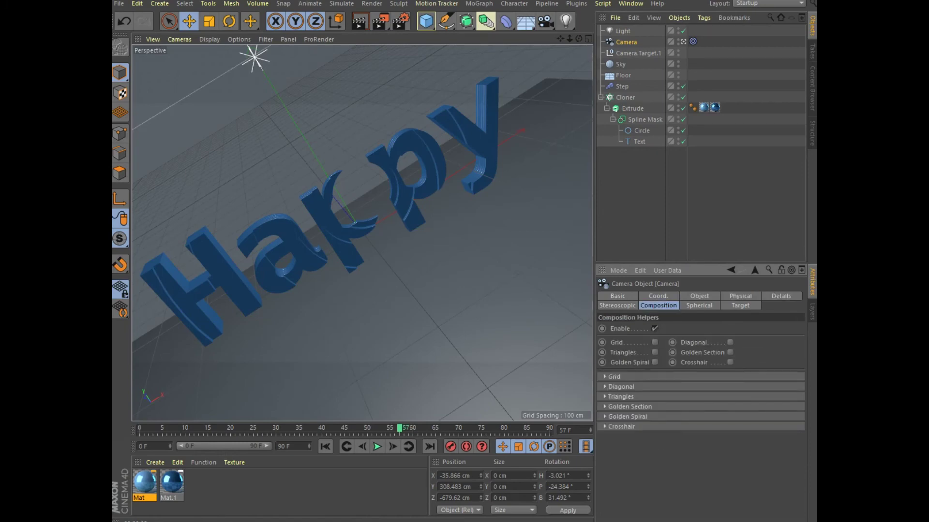
left_click(699, 305)
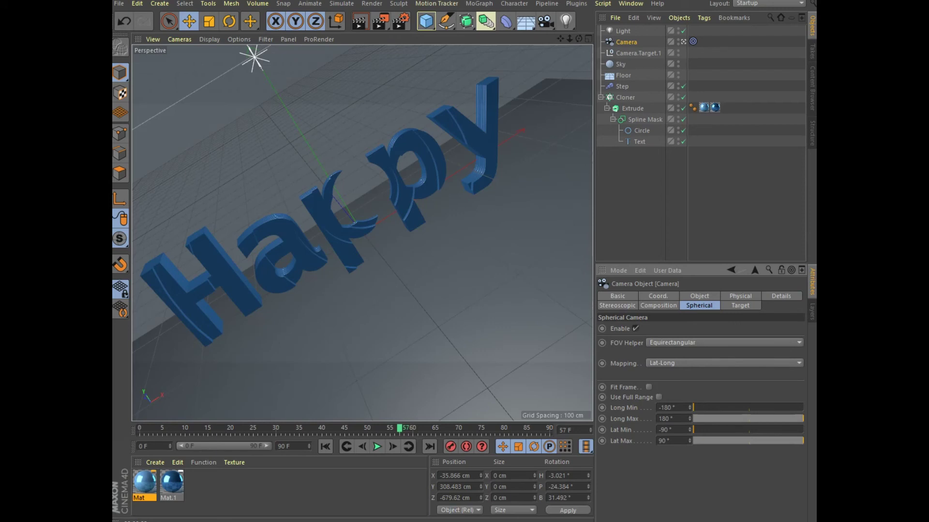
Step: Set the spherical FOV Helper to Dome, test-render, then disable spherical mode and re-render
left_click(724, 342)
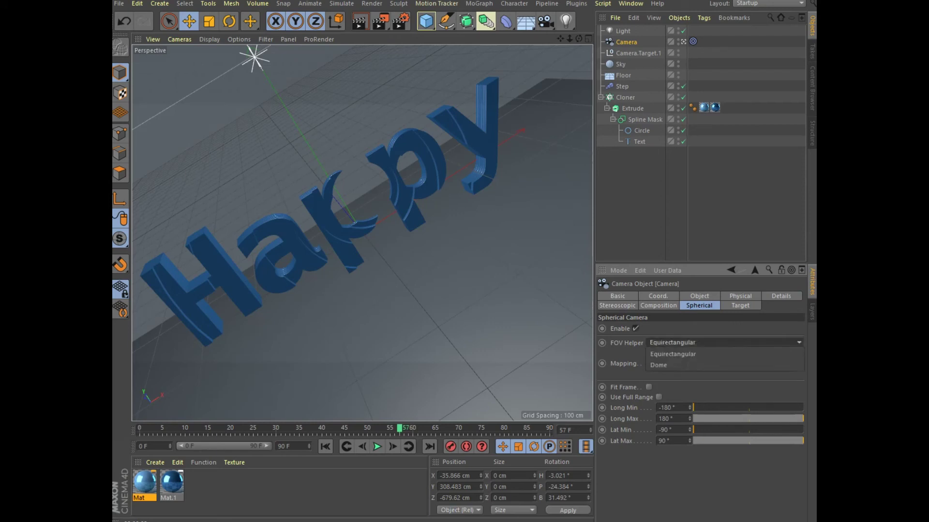
left_click(678, 365)
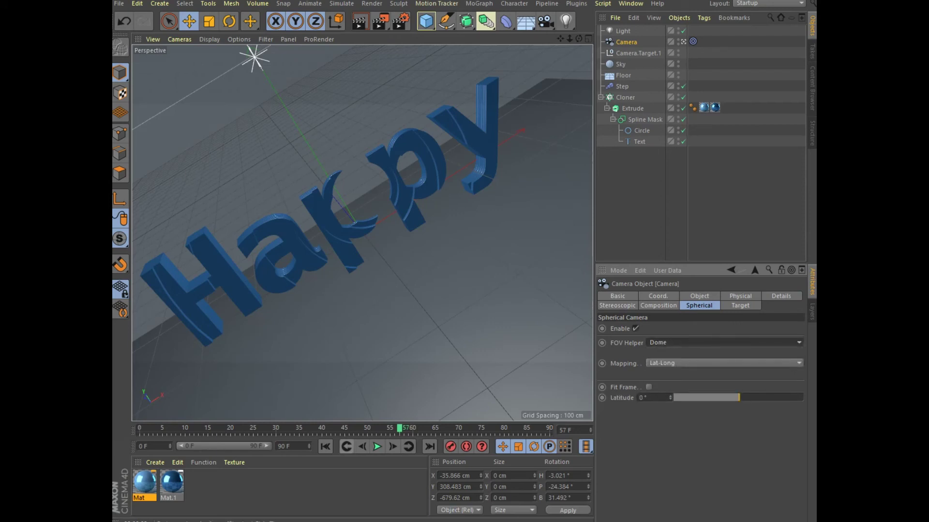
key("ctrl+r")
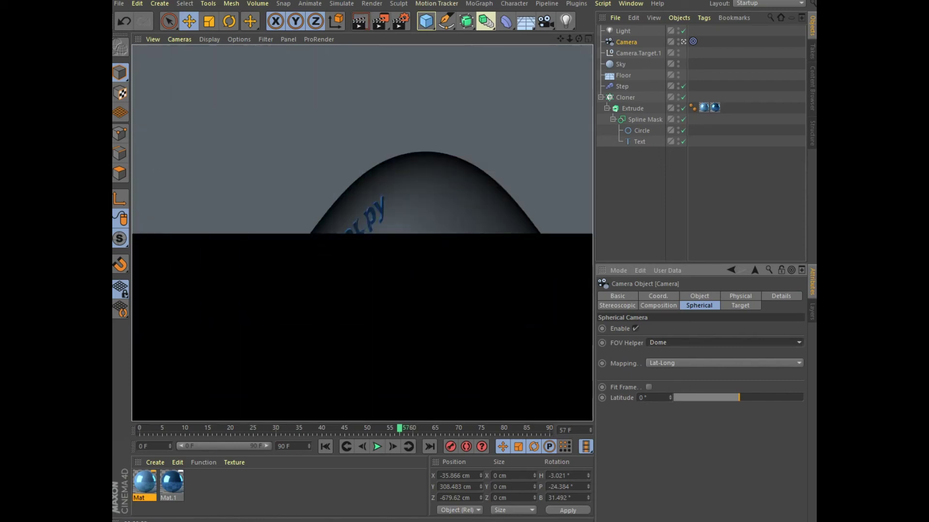
left_click(635, 329)
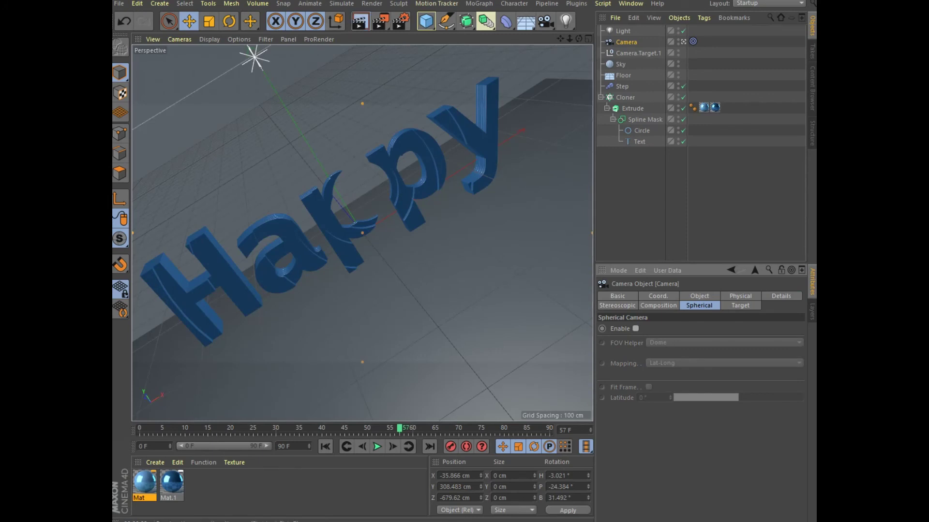
left_click(359, 20)
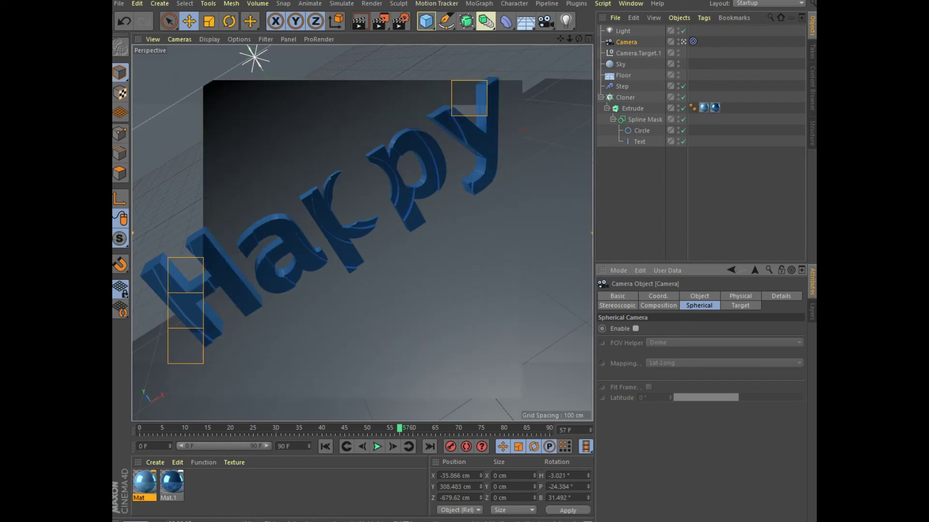
Step: Give the Mat tag Cylindrical projection, move the material tag onto Floor, and render
left_click(704, 108)
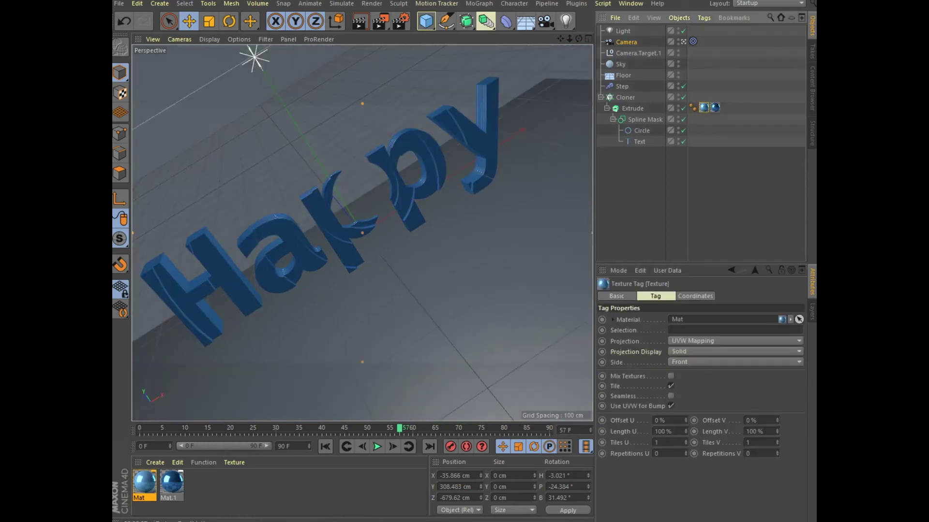
left_click(735, 341)
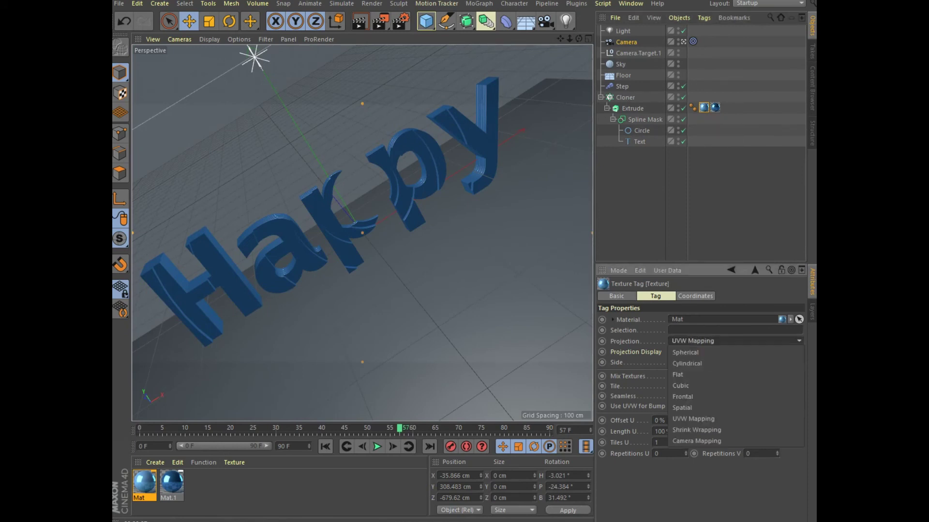
left_click(687, 363)
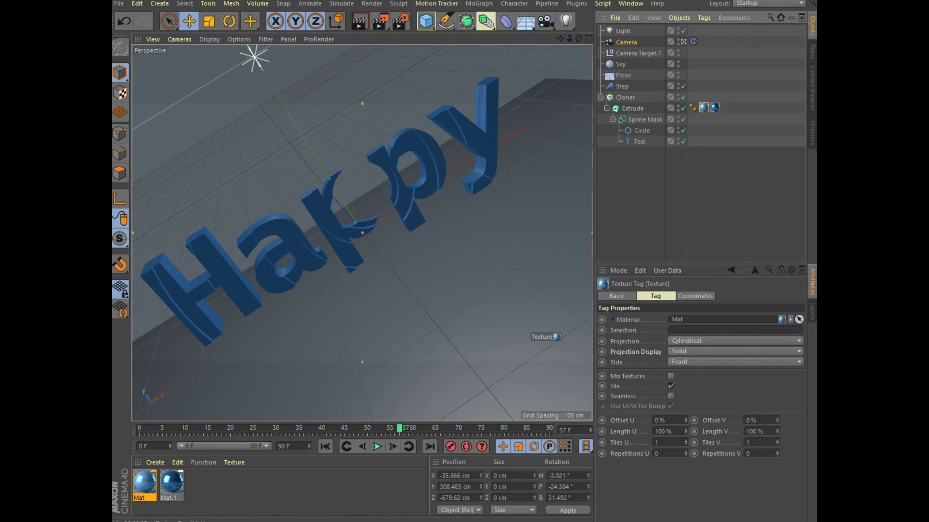
left_click_drag(715, 107, 546, 337)
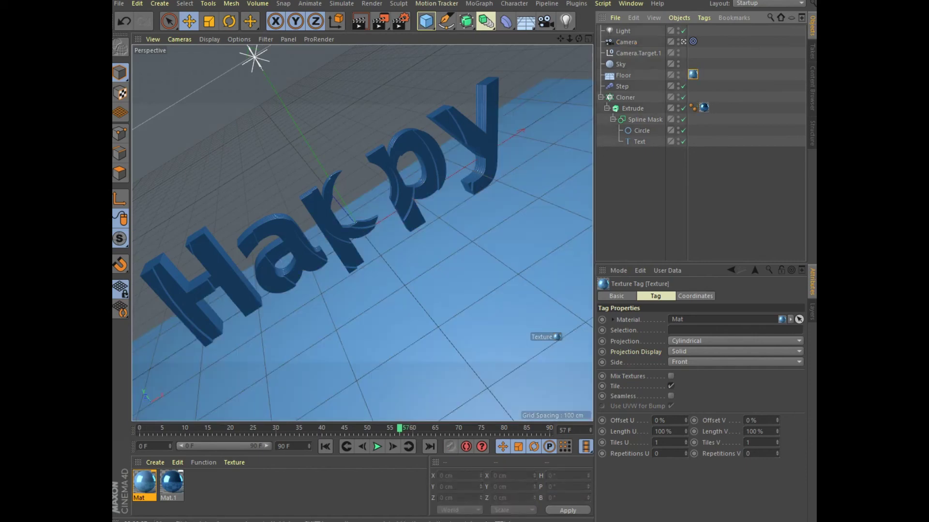
left_click(359, 21)
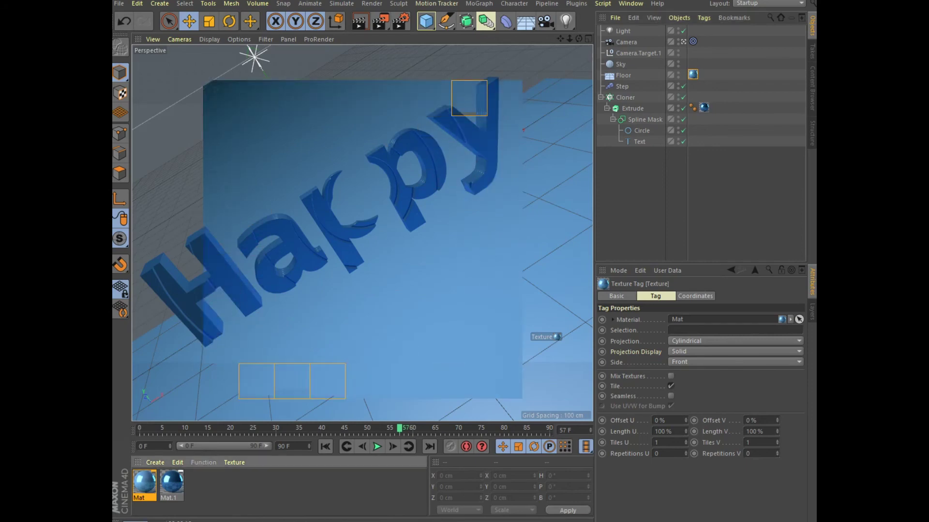
Step: In Mat.1, try a darkened blue Luminance channel, then disable it again
double_click(172, 483)
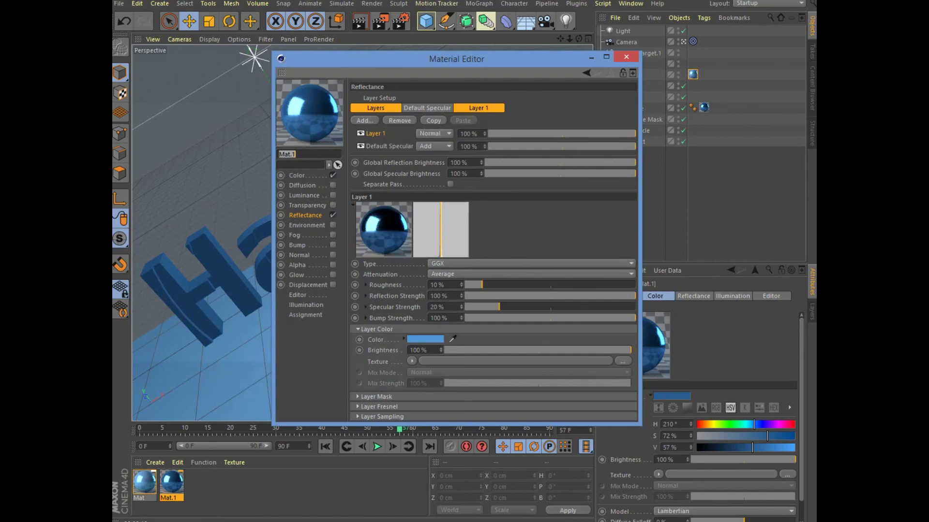
left_click(333, 196)
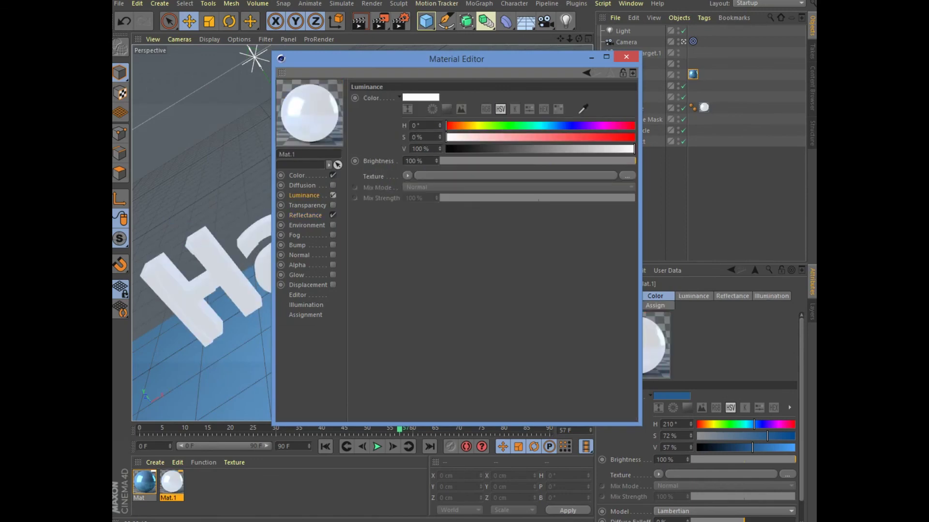
left_click(574, 125)
left_click(594, 137)
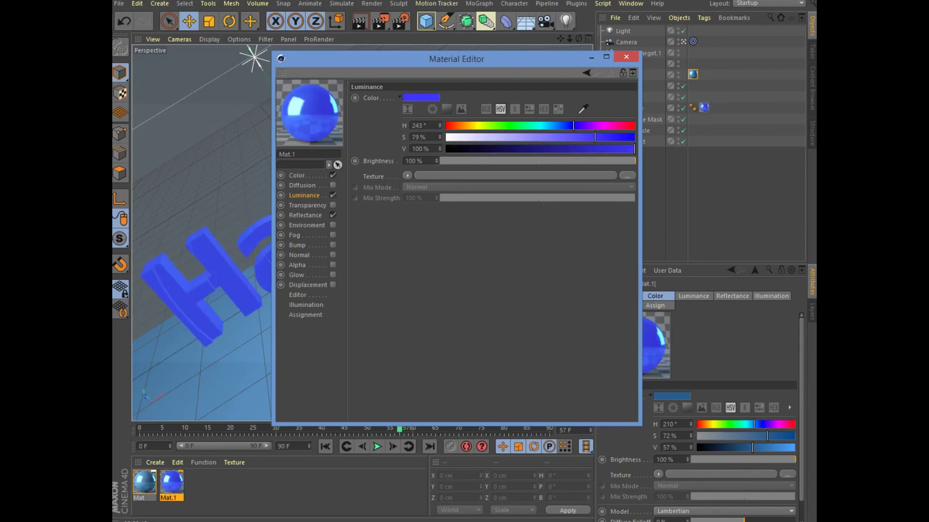
left_click(548, 149)
left_click_drag(548, 148, 538, 148)
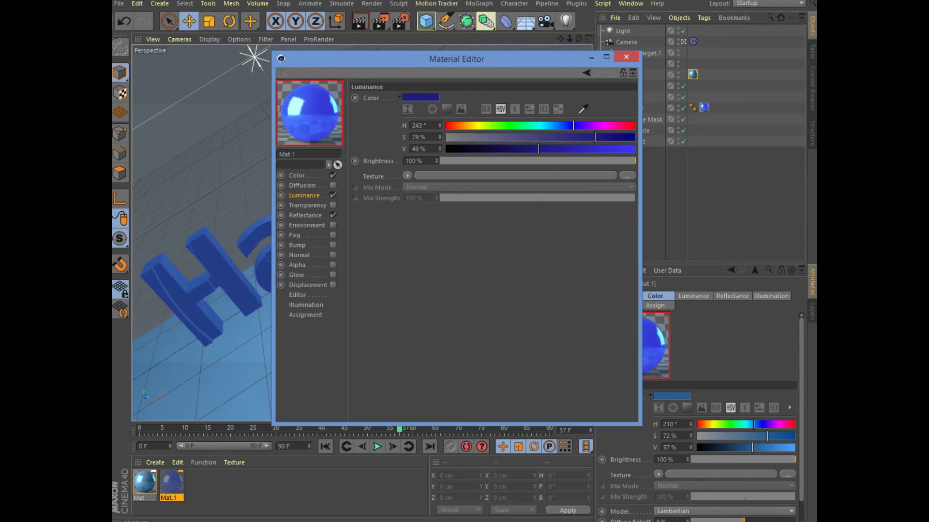
left_click(332, 195)
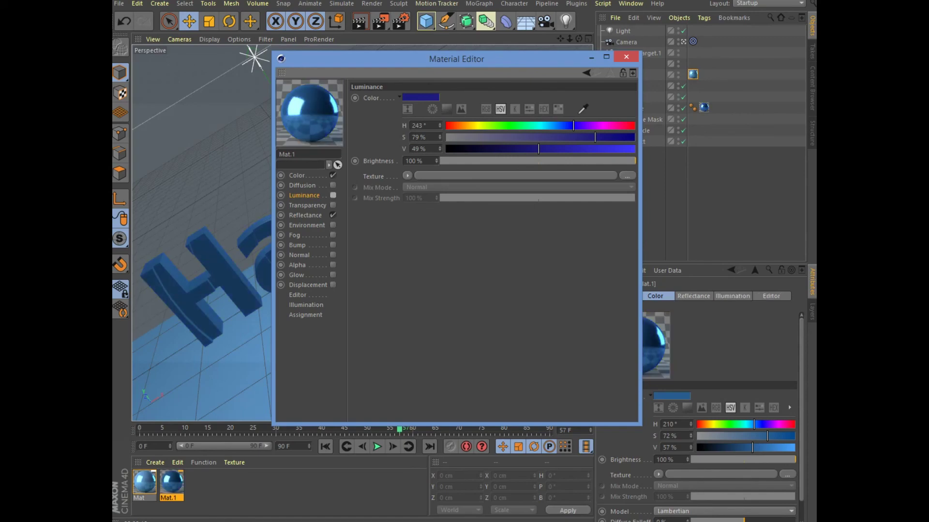
Step: Enable Glow on Mat.1, close the Material Editor, and render the glowing text
left_click(333, 275)
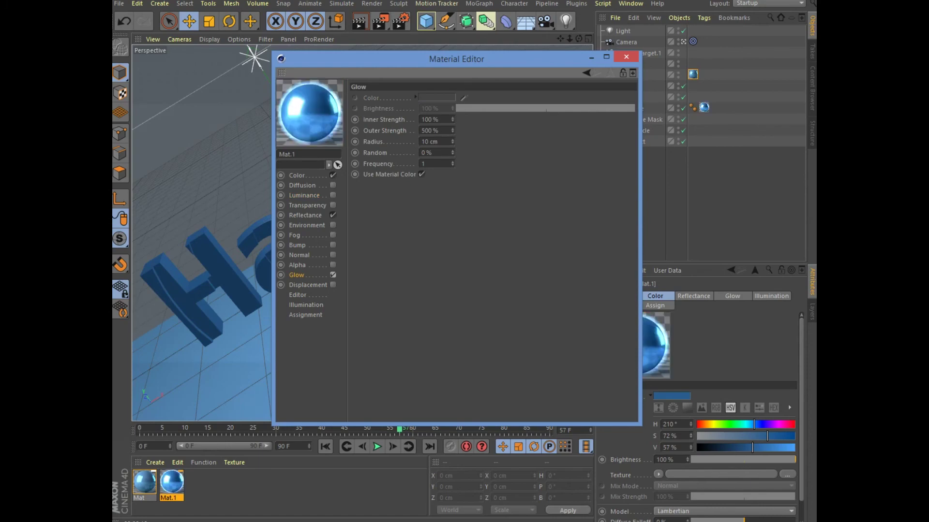
left_click(626, 57)
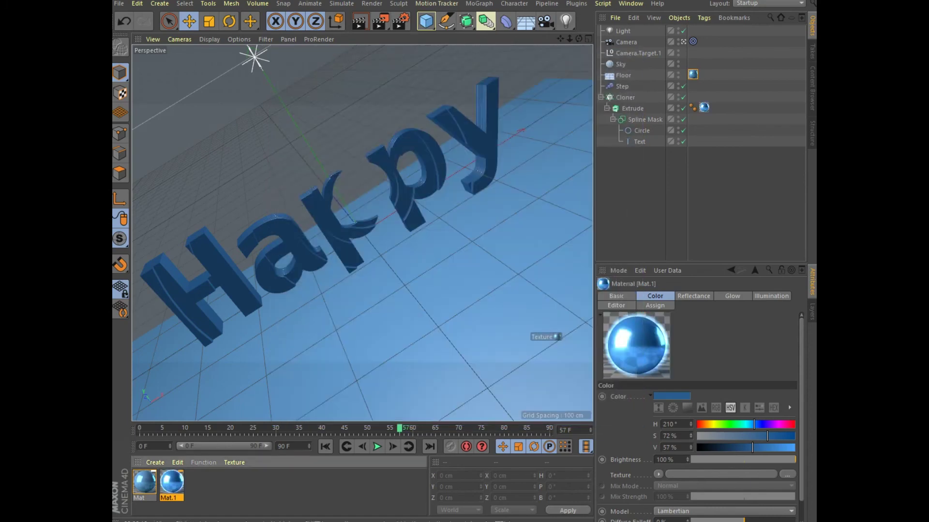
key("alt+r")
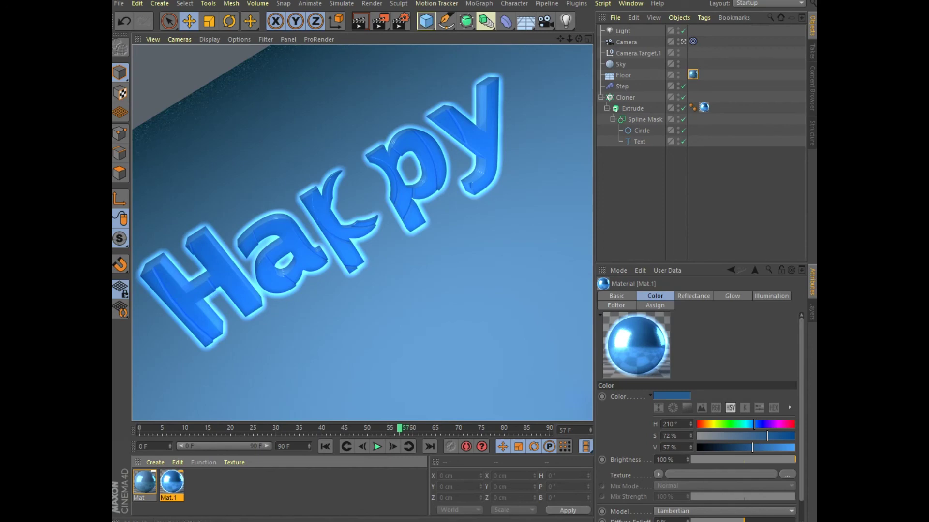
Step: Add a Compositing tag to Sky with Compositing Background enabled, and test-render
right_click(620, 63)
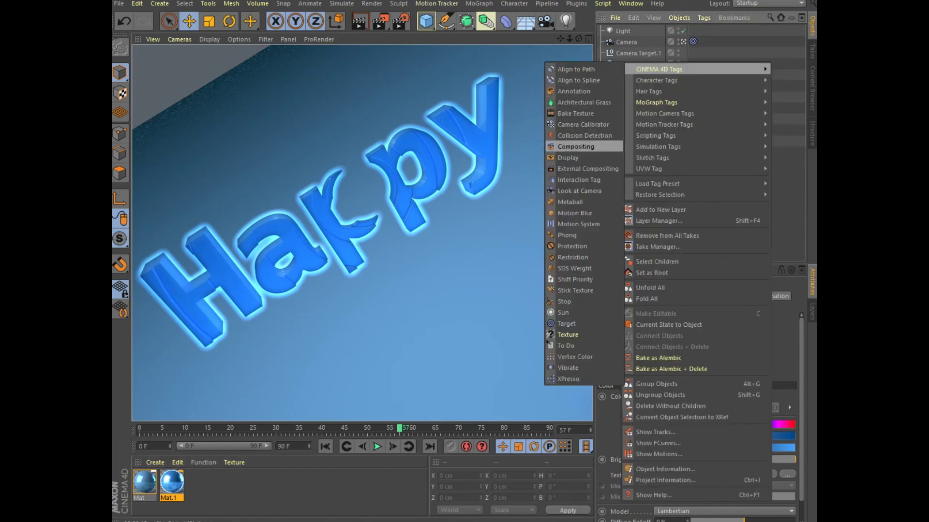
left_click(585, 145)
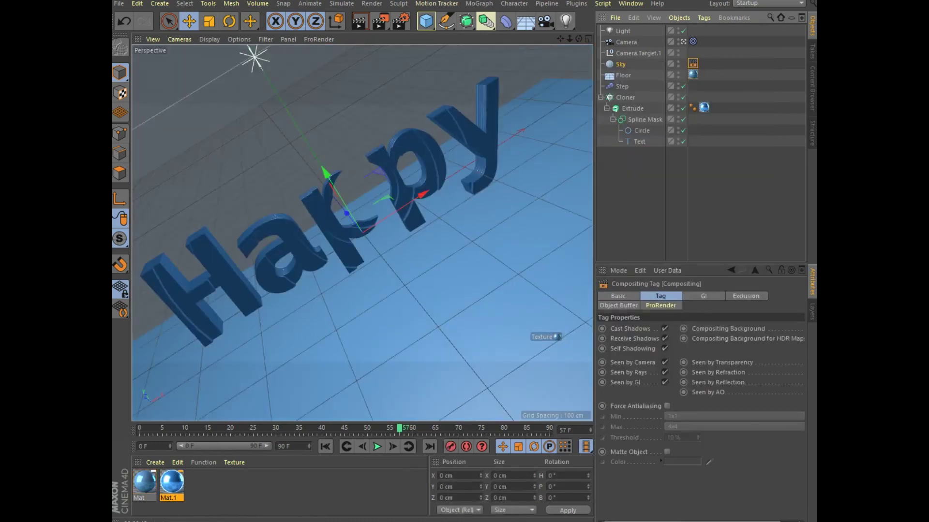
left_click_drag(595, 218, 515, 218)
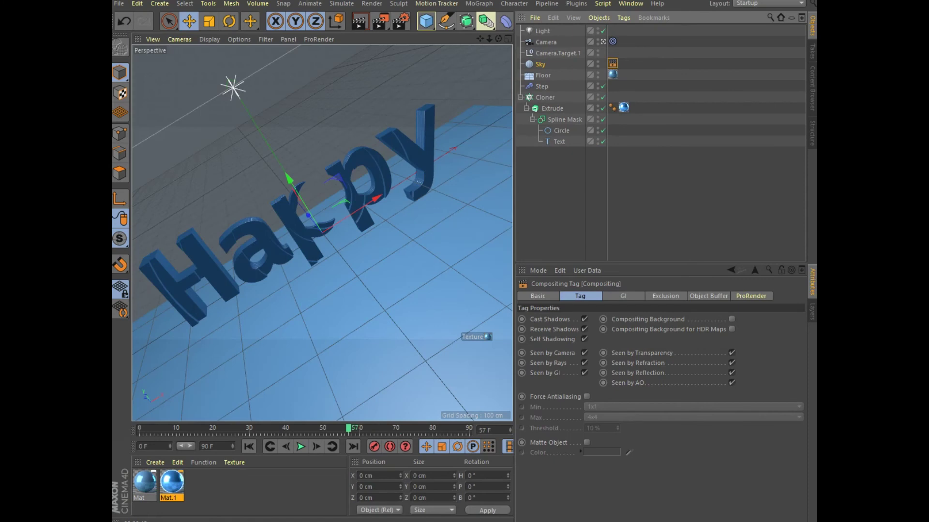
left_click(732, 319)
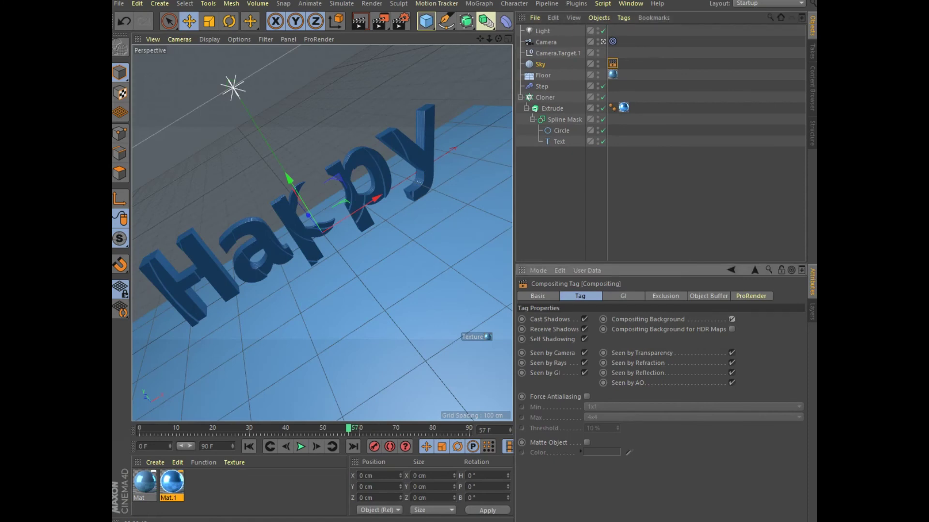
left_click(358, 21)
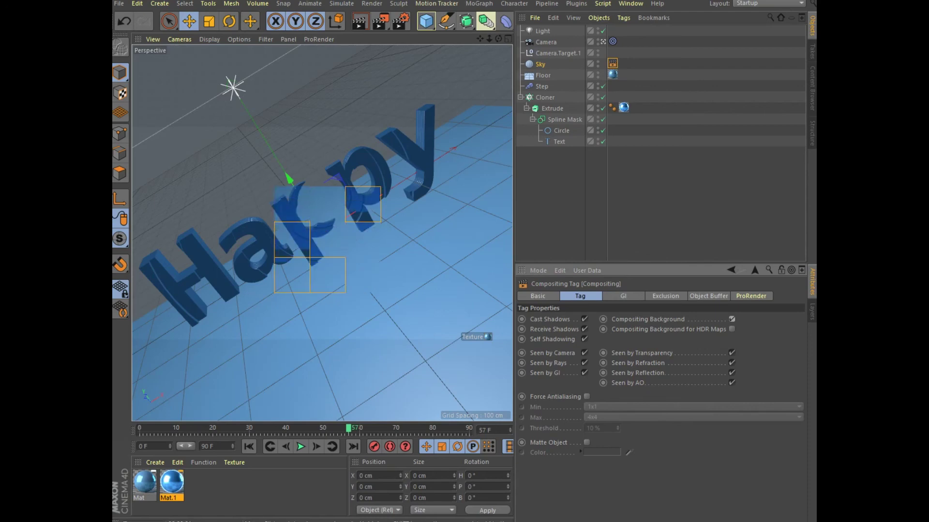
Step: Play the timeline to frame 73 and render the viewport there
left_click(300, 447)
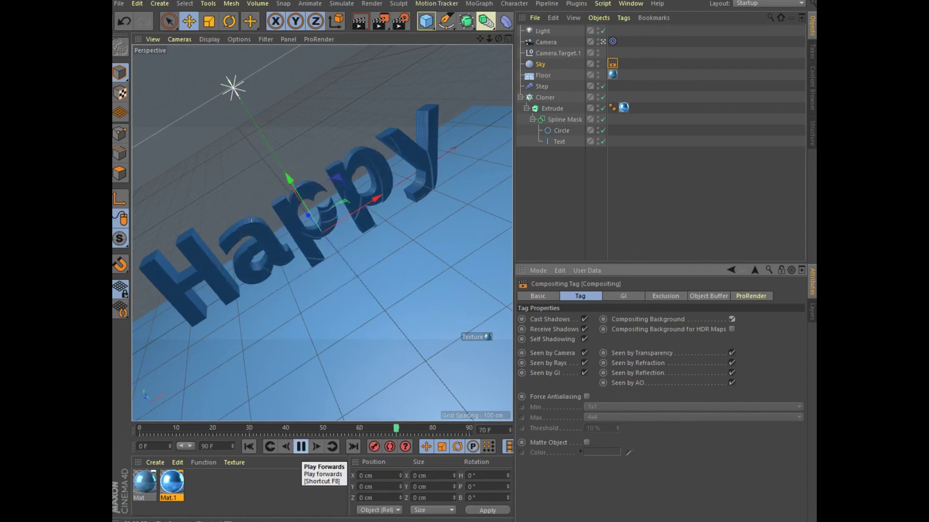
left_click(300, 447)
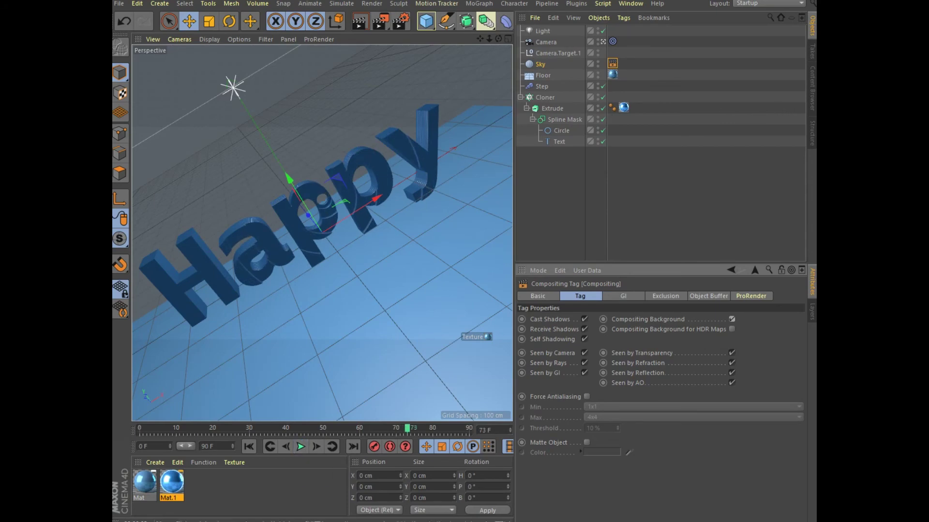
left_click(359, 21)
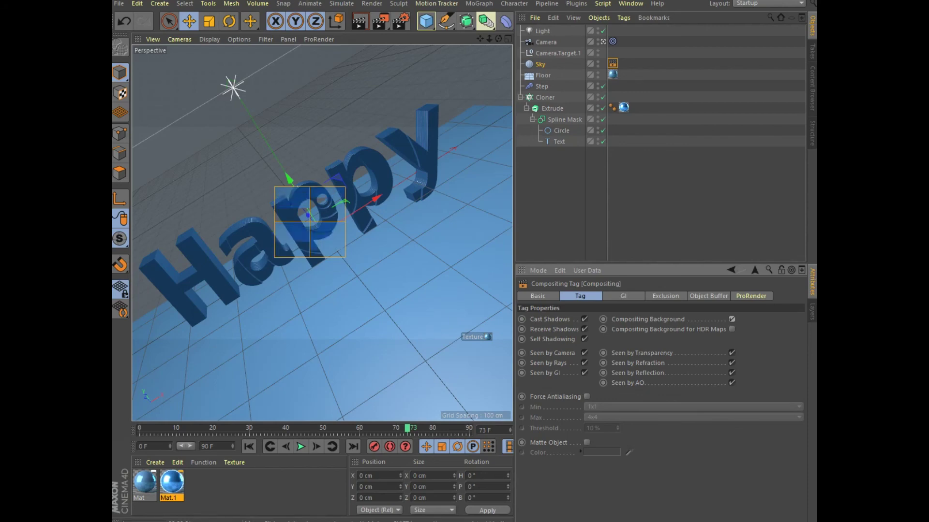